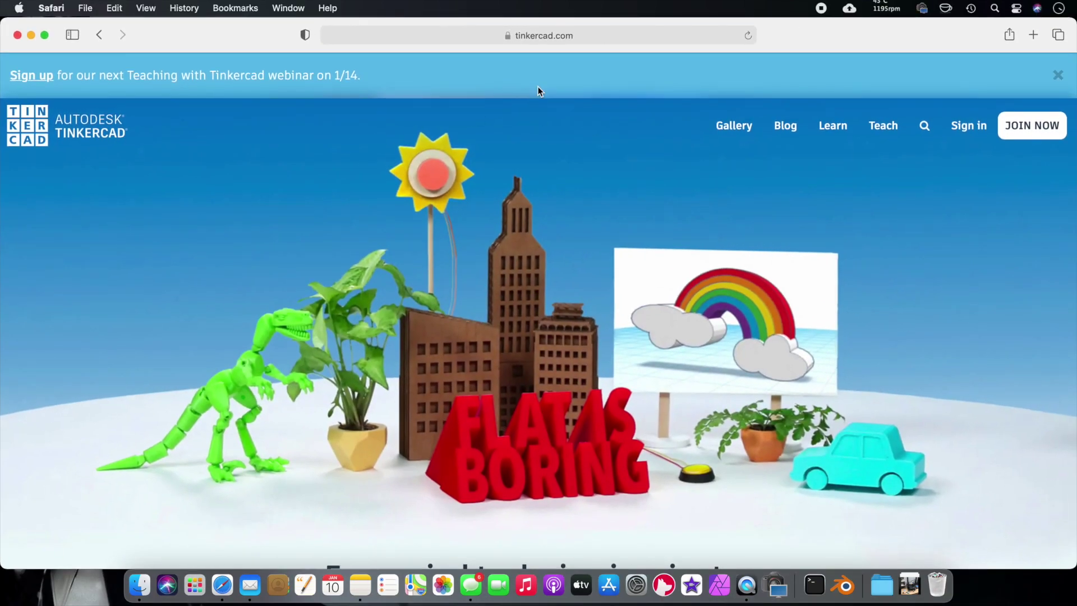
click(538, 36)
key(BackSpace)
click(792, 83)
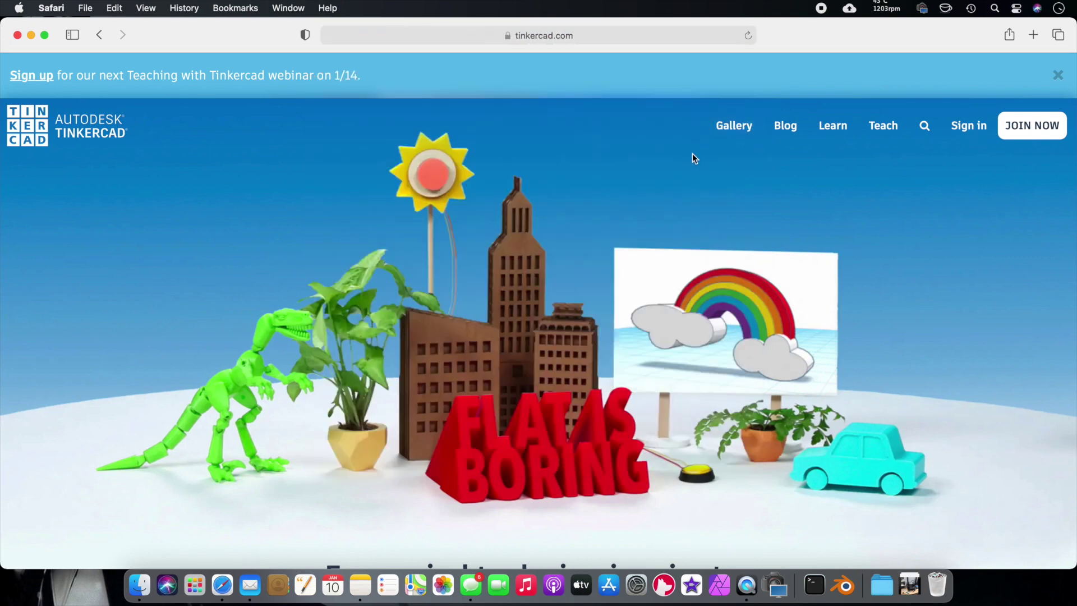
Sign in to Tinkercad with the Google sign-in option
scroll(700, 161, down, 1)
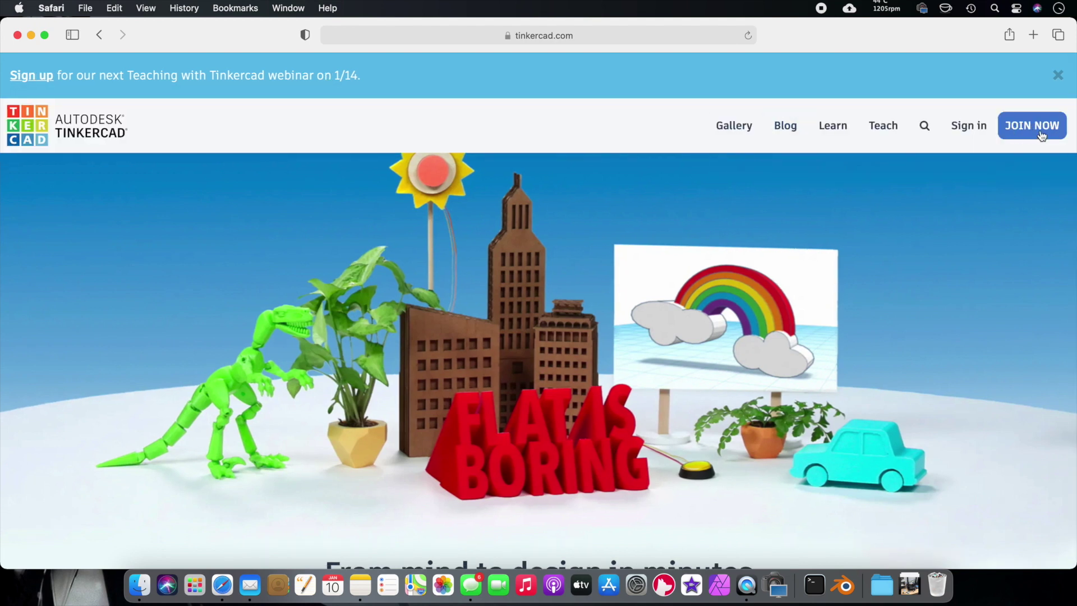
click(970, 128)
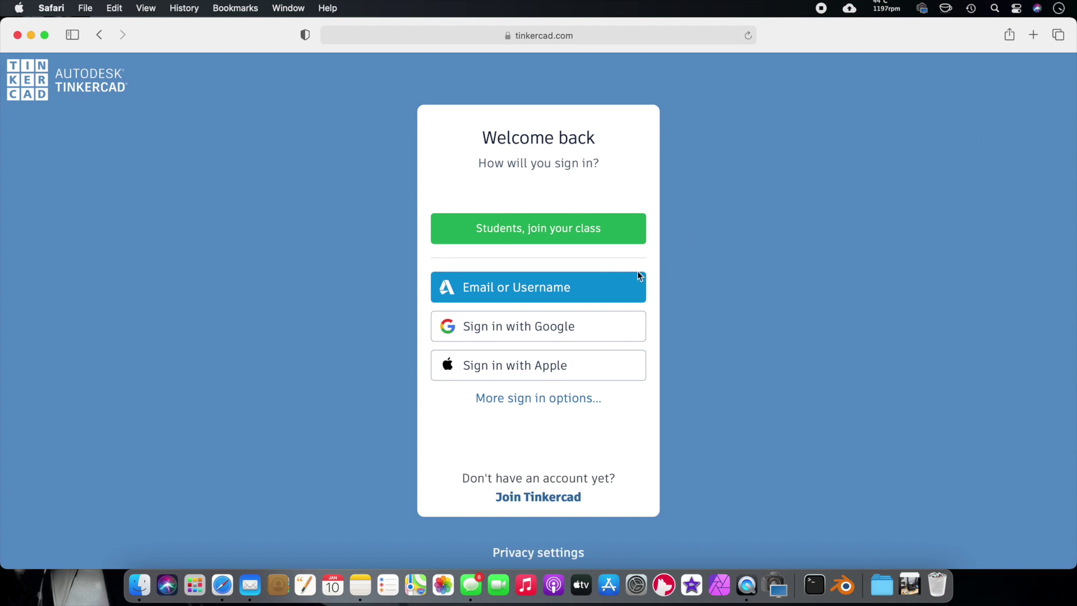
click(497, 399)
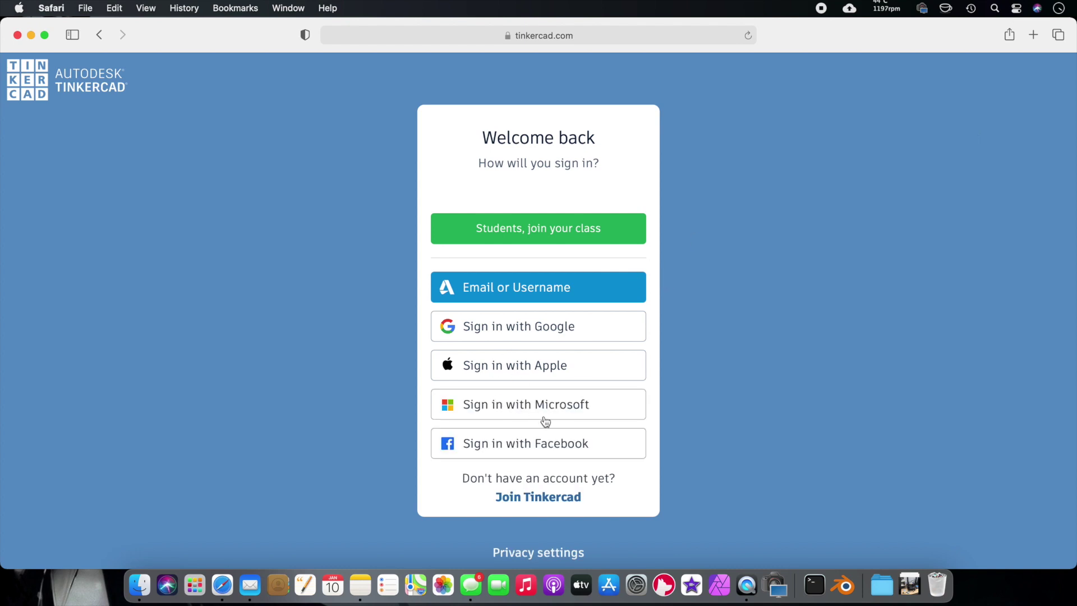
click(499, 319)
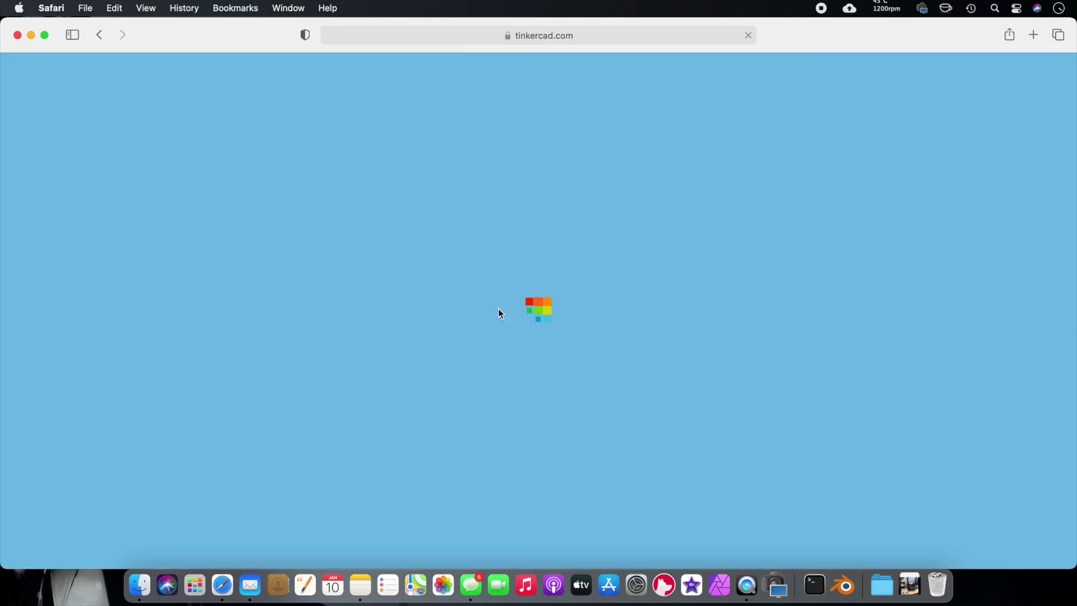
Look through both pages of the account's recent 3D designs and return to the start of the list
scroll(568, 310, down, 3)
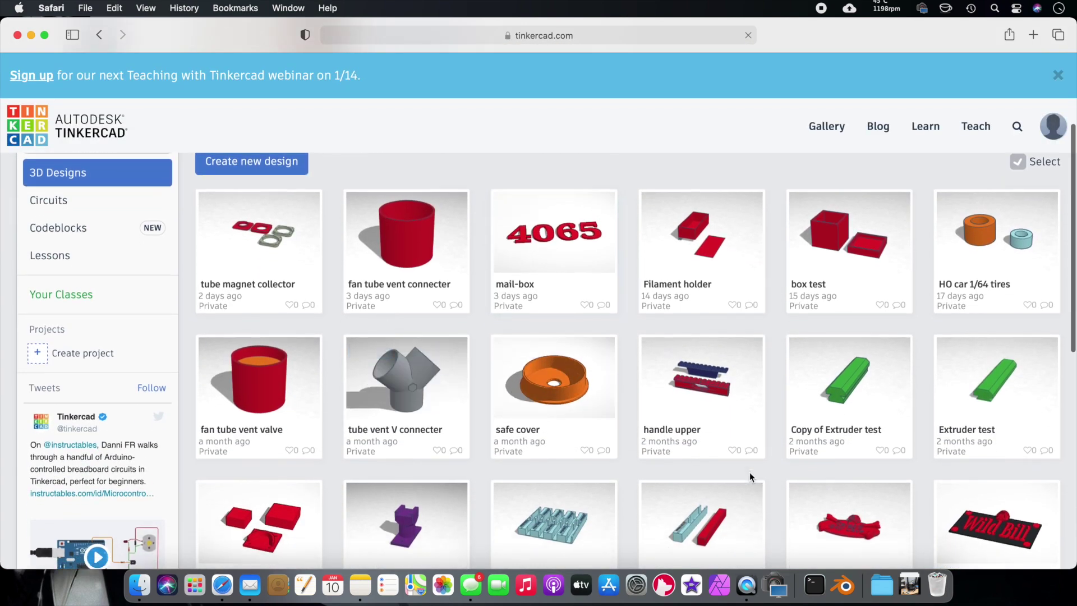
scroll(354, 433, down, 2)
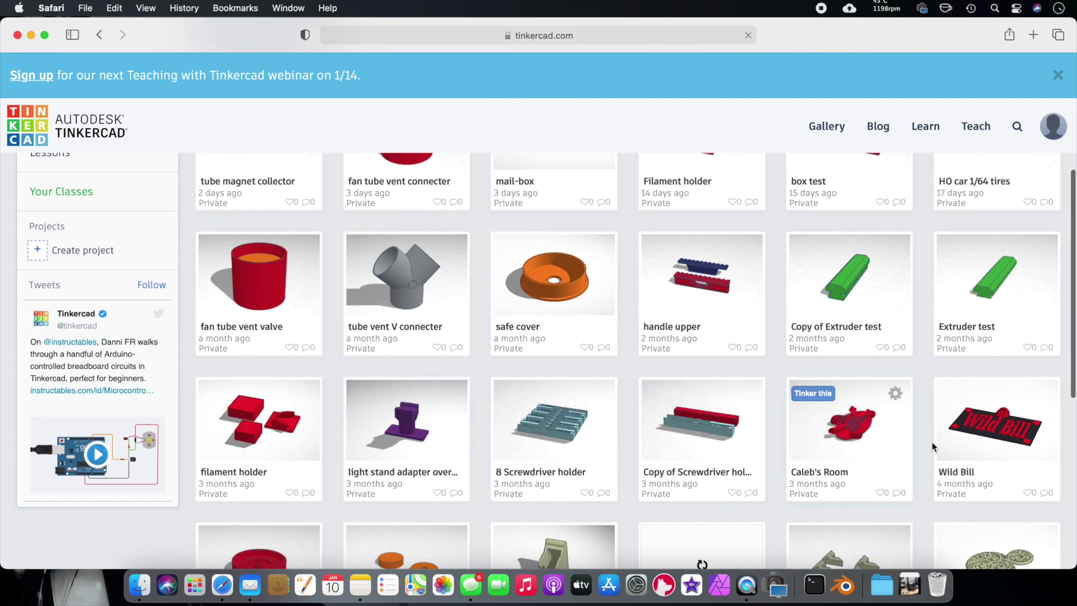
scroll(730, 462, down, 2)
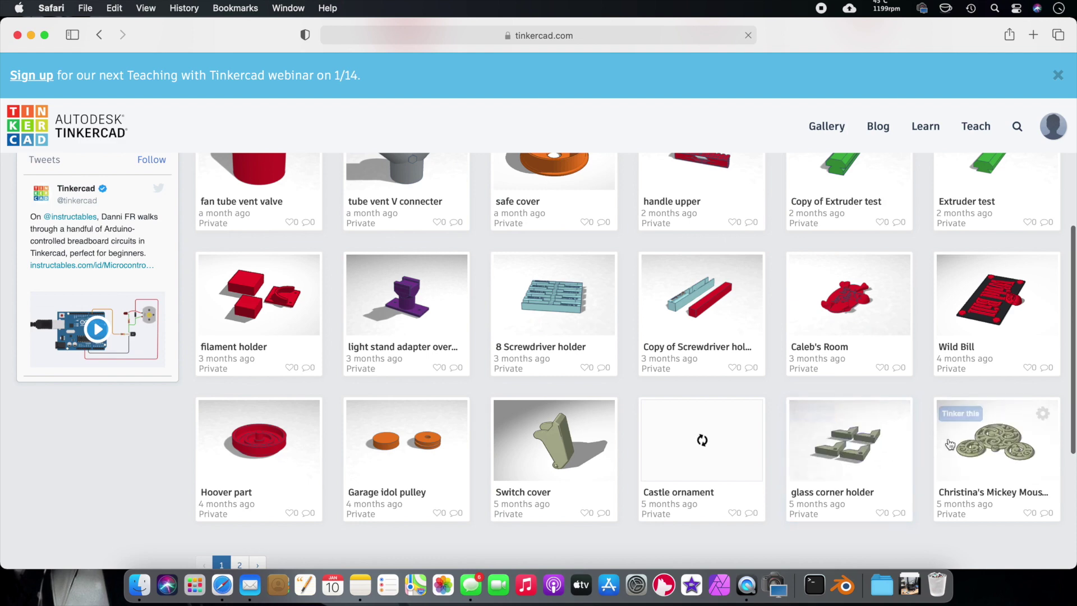
scroll(813, 419, down, 4)
scroll(752, 390, up, 7)
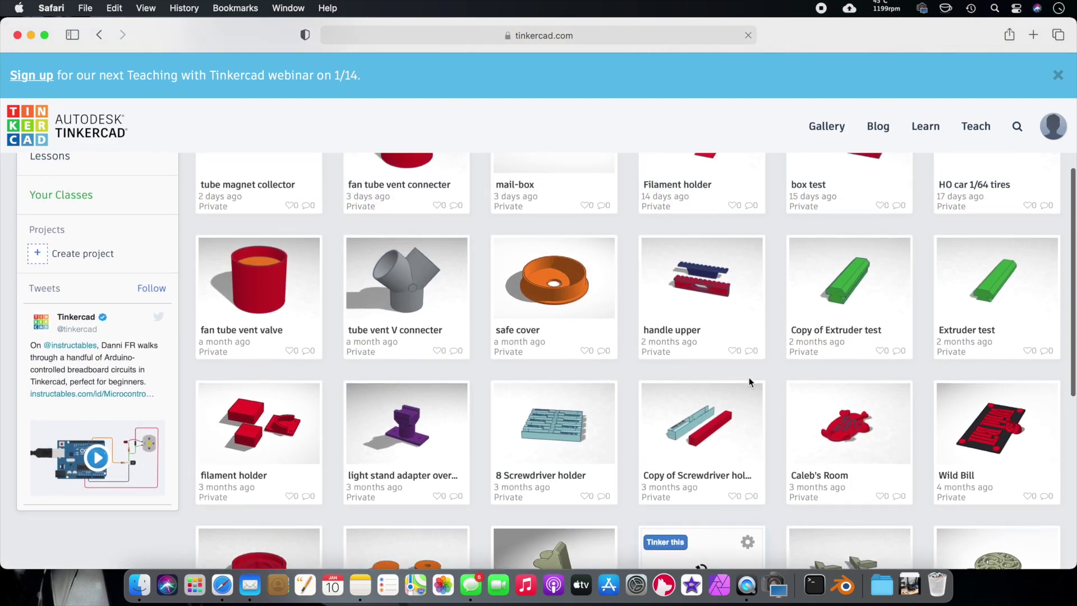
scroll(242, 469, down, 6)
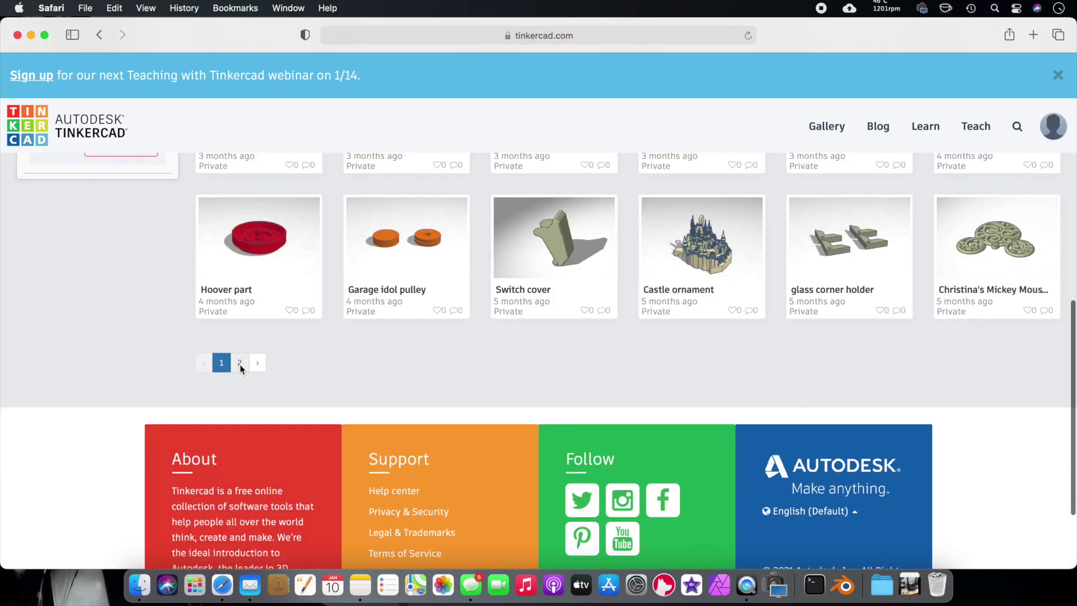
click(240, 363)
scroll(537, 426, down, 3)
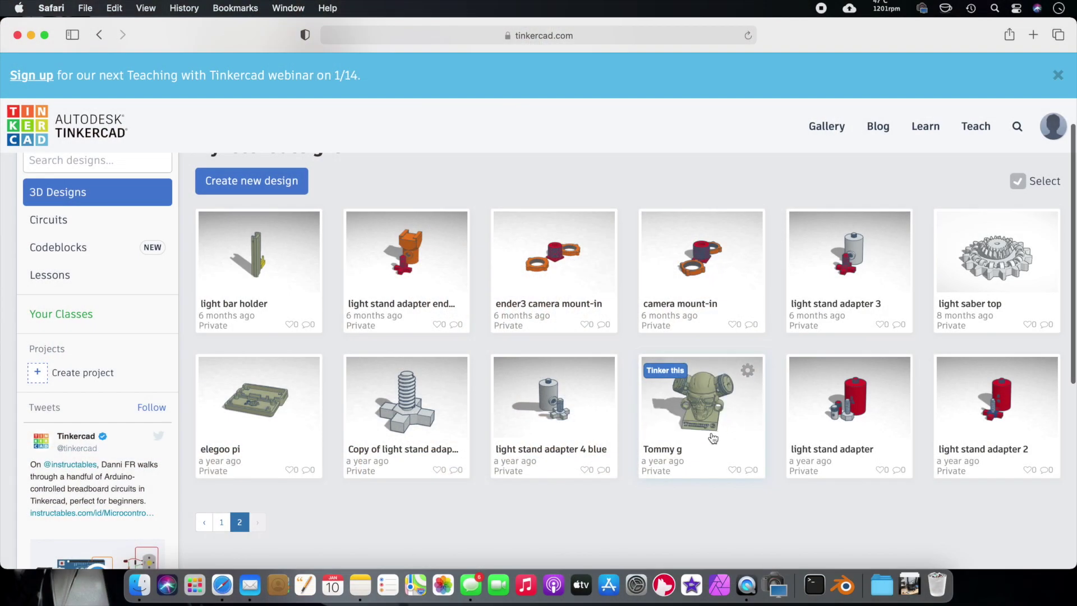
scroll(645, 437, up, 3)
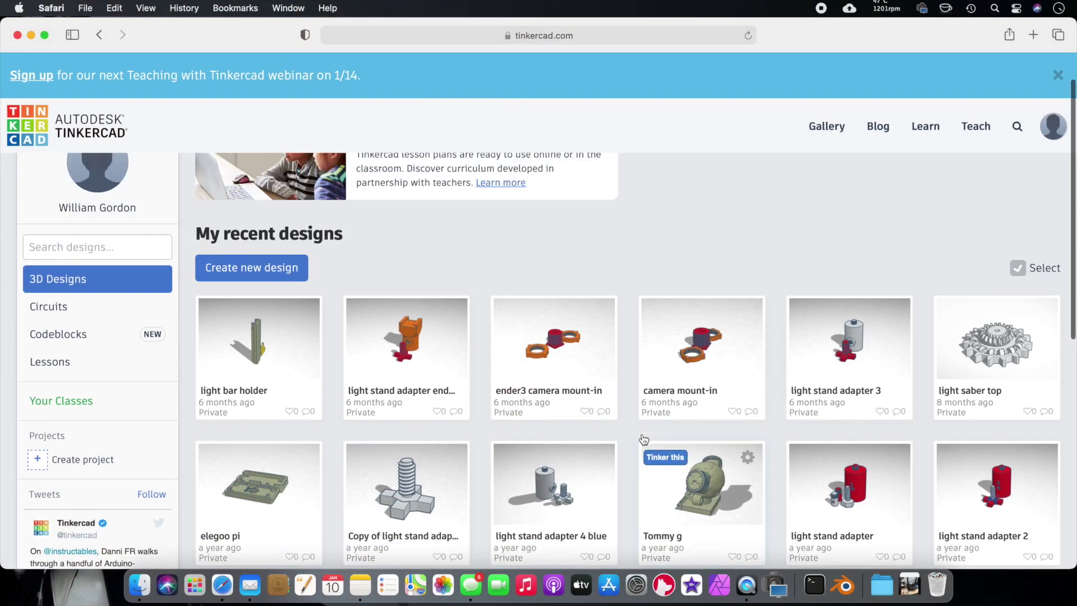
scroll(617, 403, down, 2)
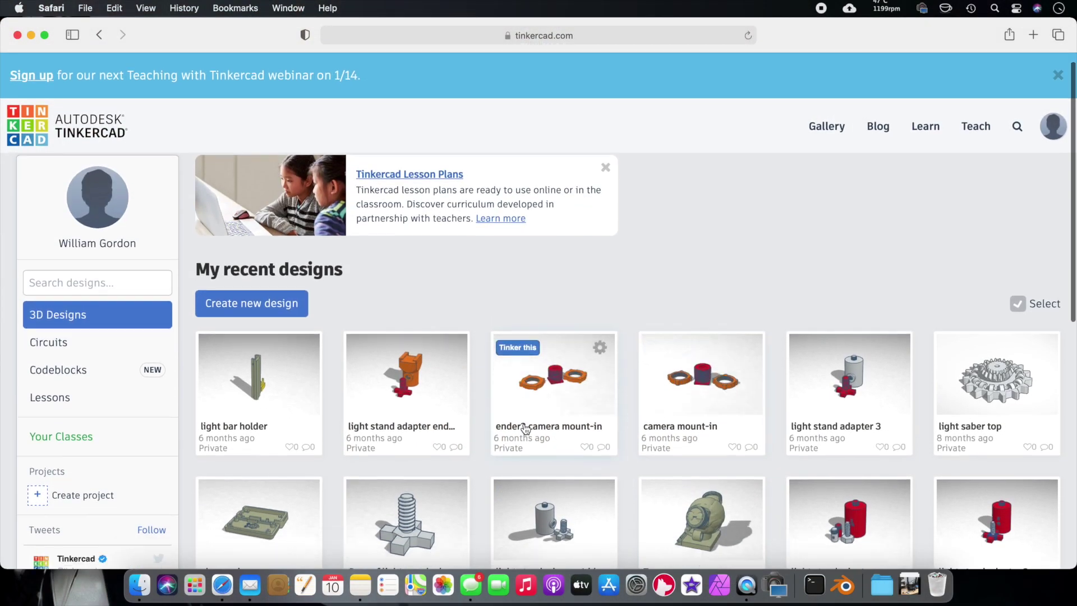
scroll(622, 433, up, 2)
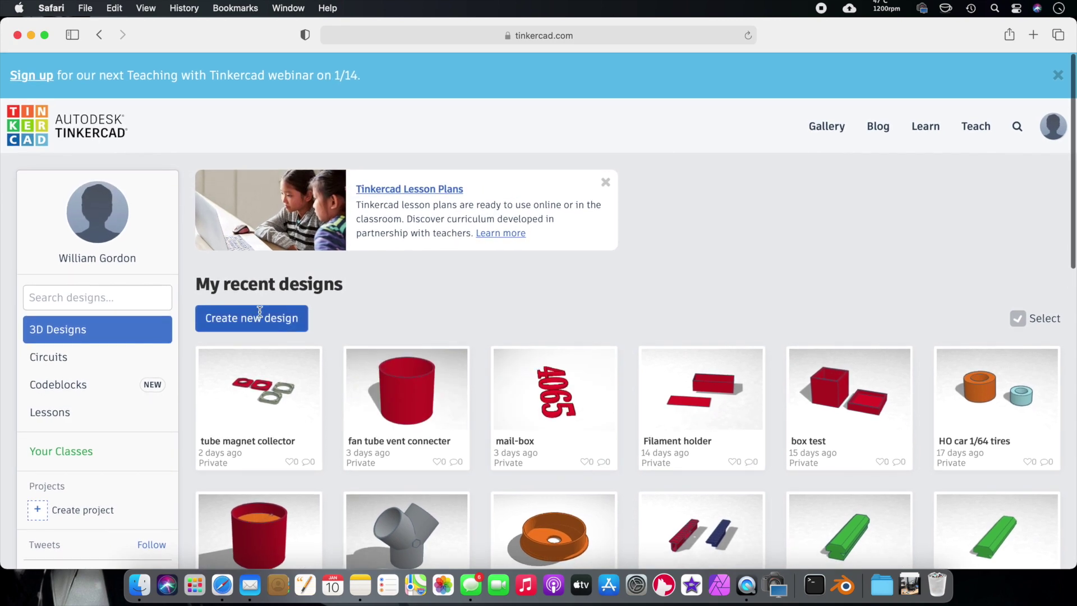
Create a new 3D design and dismiss the tip about adding notes
click(266, 318)
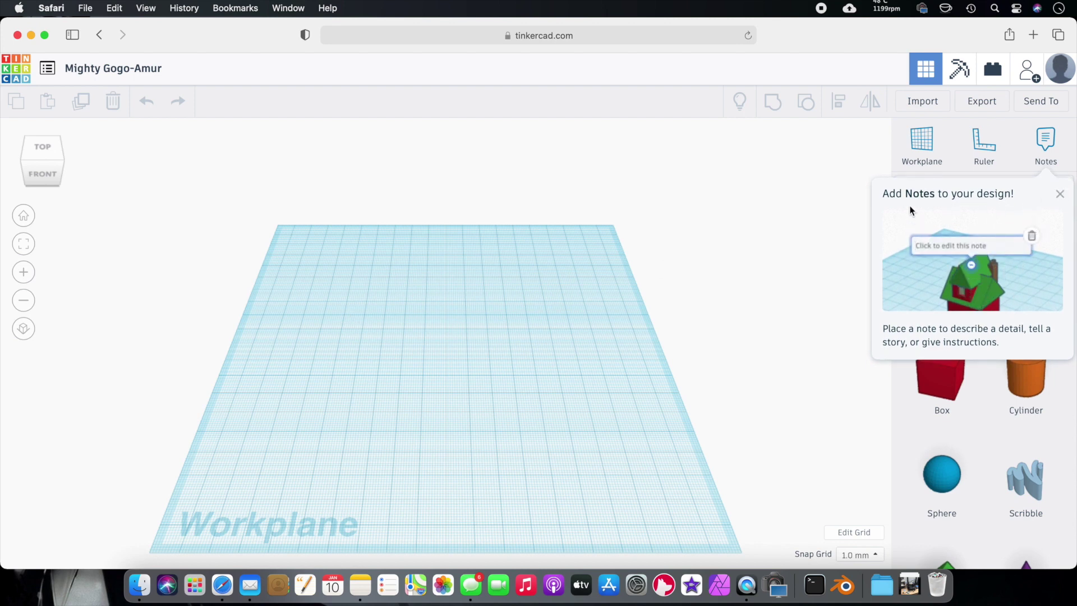
click(1060, 194)
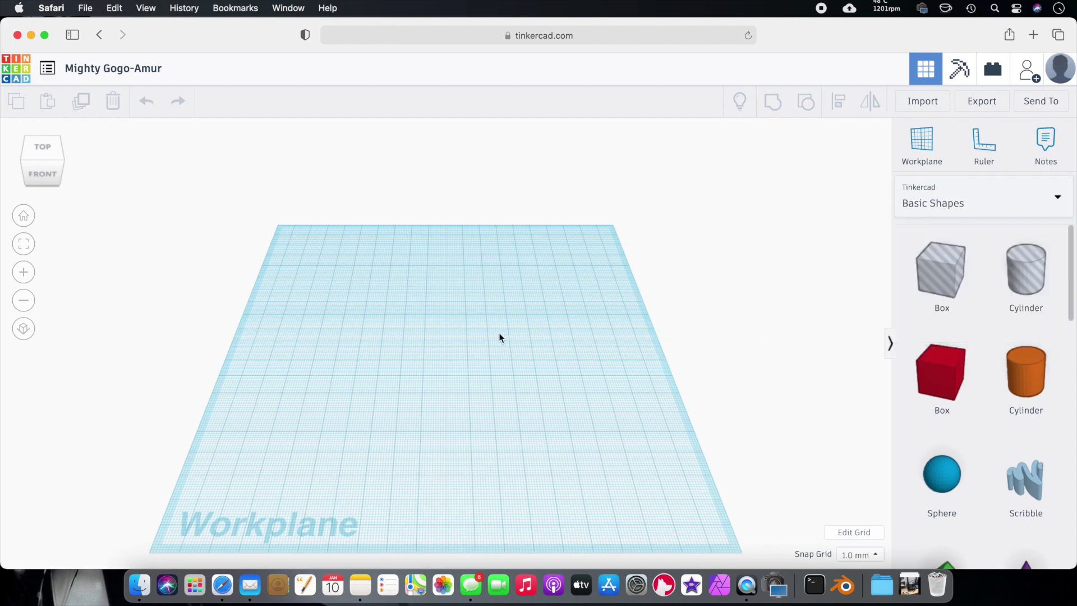
Explore the empty workplane by orbiting, zooming in and out, and panning the view
right_drag(430, 344, 457, 388)
scroll(457, 391, down, 3)
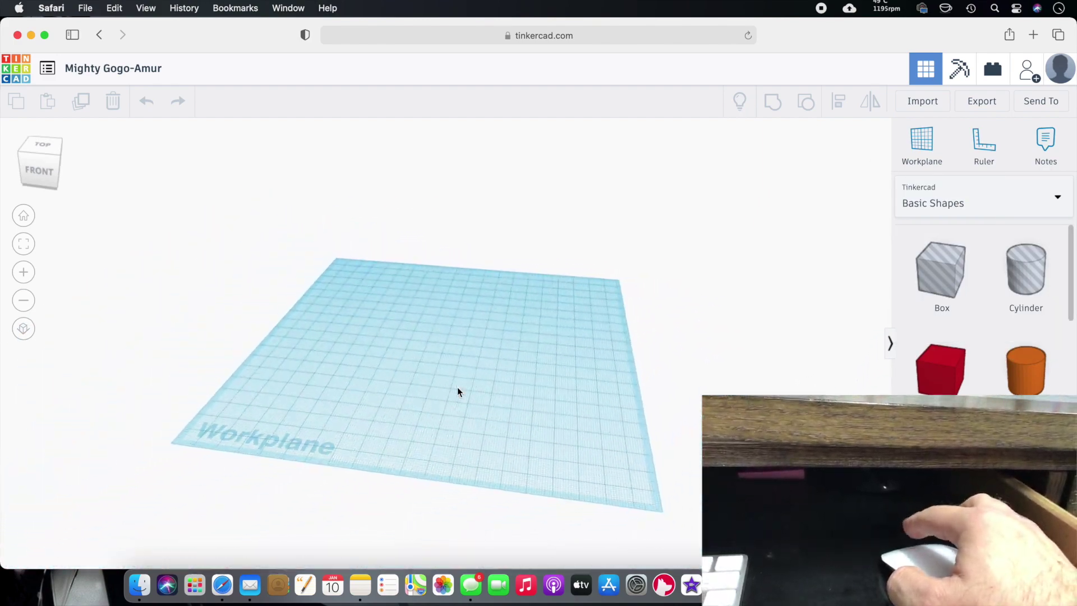
scroll(457, 391, up, 5)
scroll(457, 391, down, 5)
scroll(457, 391, up, 4)
scroll(457, 390, down, 3)
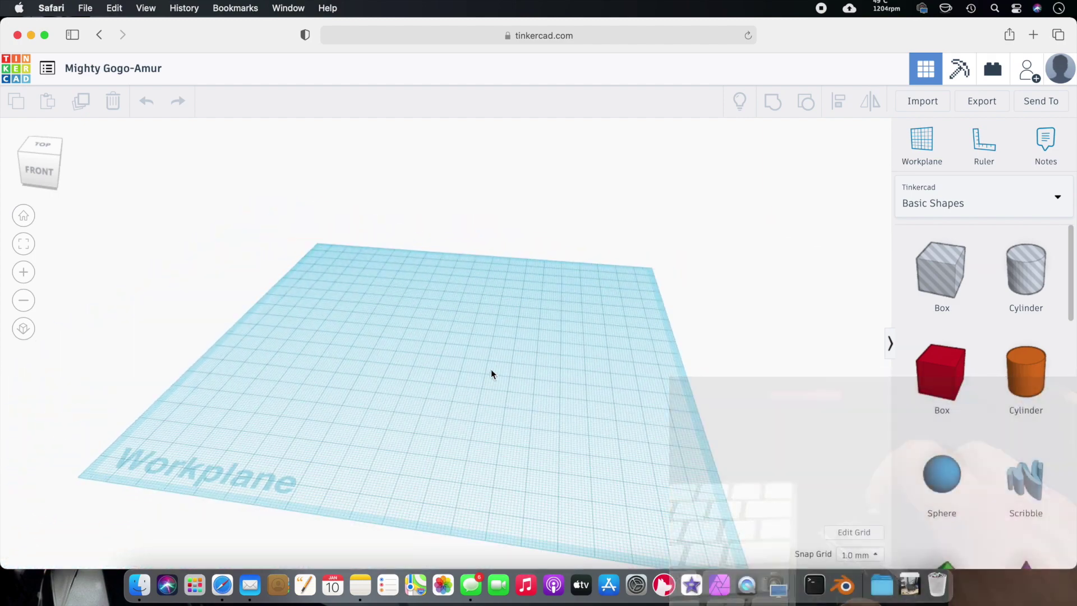
right_drag(490, 369, 514, 367)
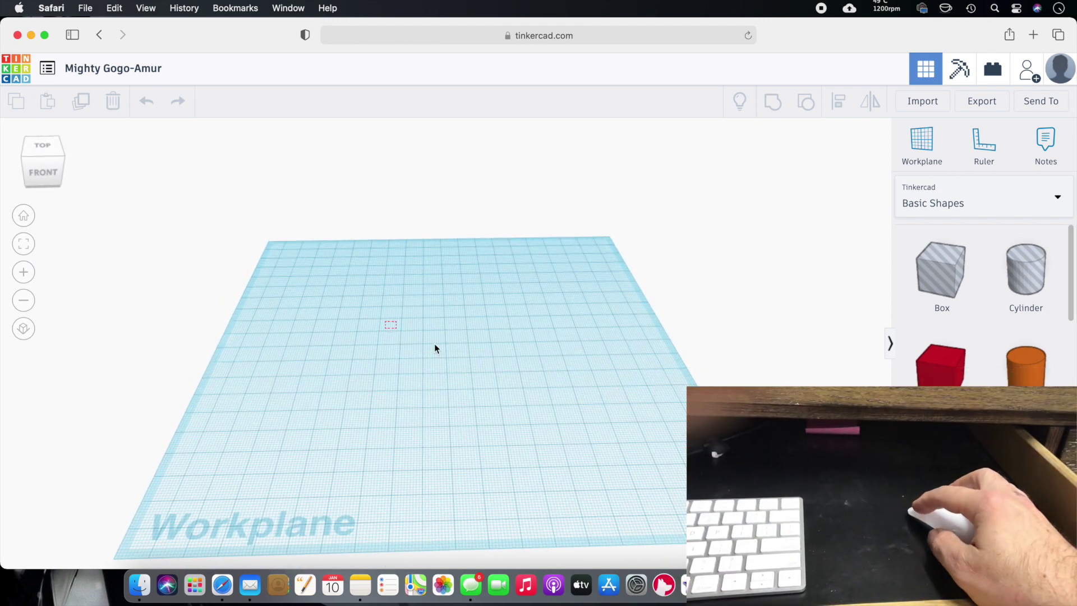
drag(509, 431, 508, 429)
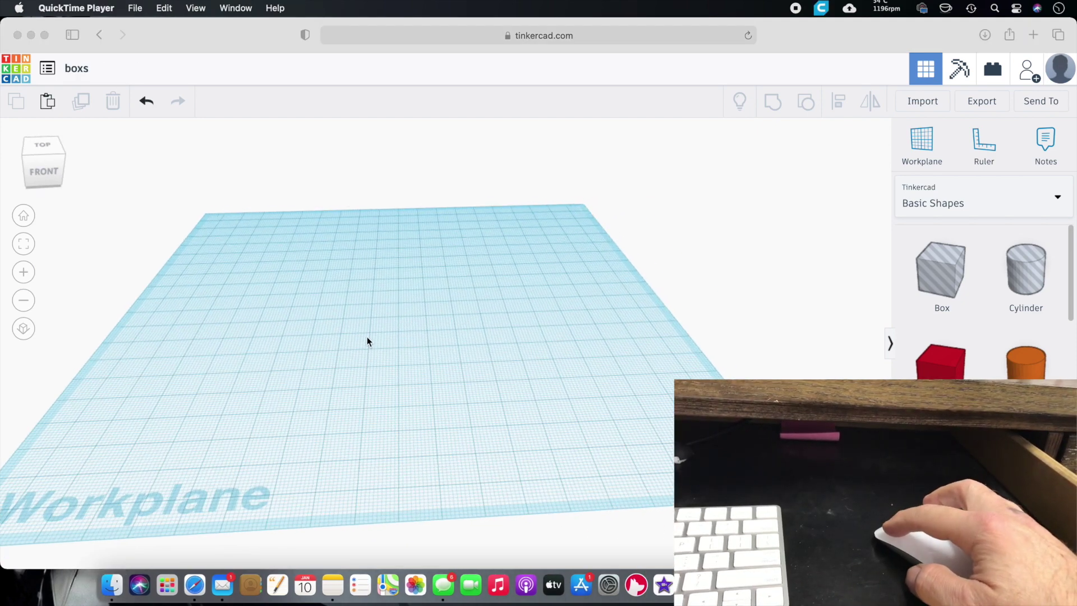
shift+right_drag(370, 338, 398, 407)
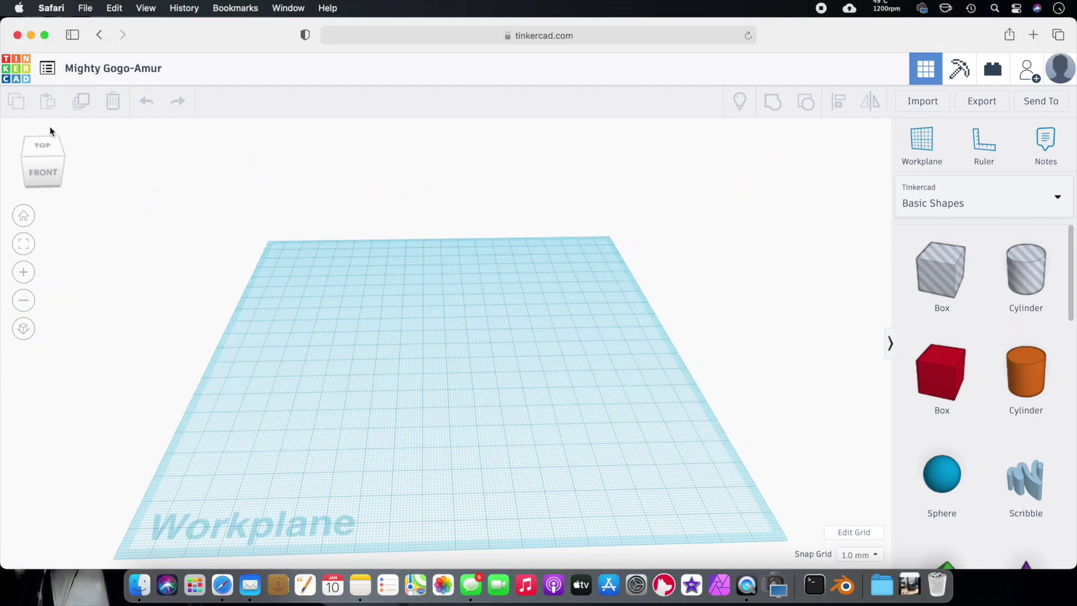
View the workplane from the top and the front, restore the home view, and zoom in and back out once
click(44, 147)
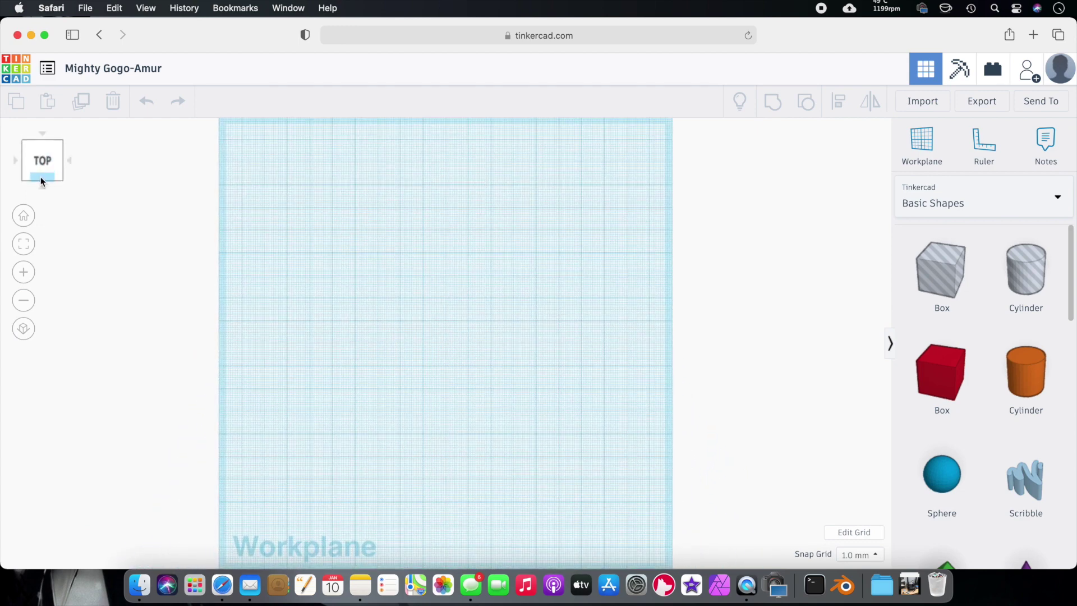
click(43, 178)
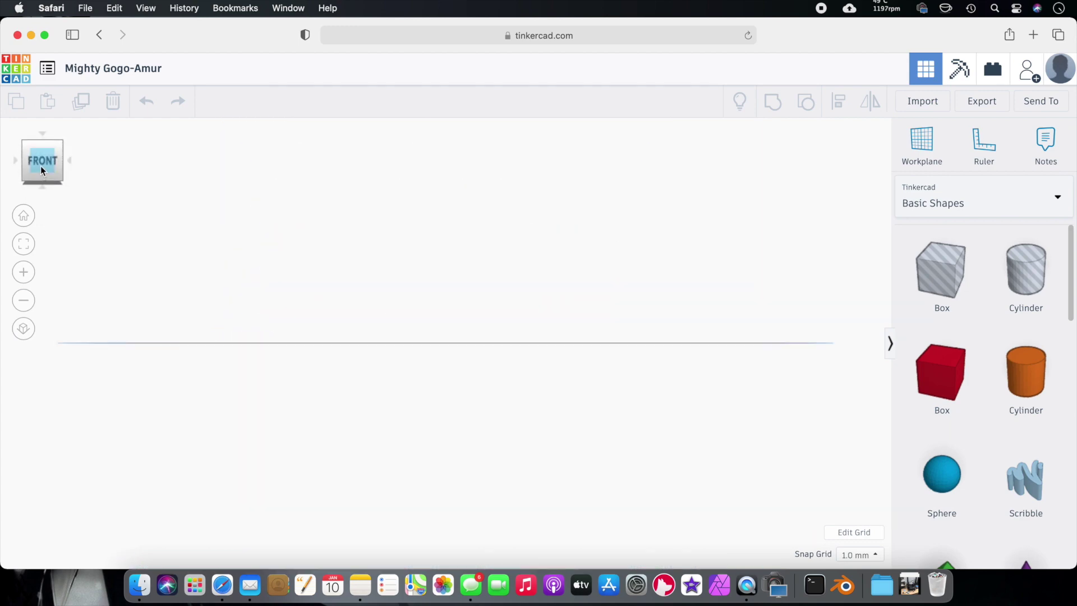
right_drag(464, 242, 315, 297)
click(30, 219)
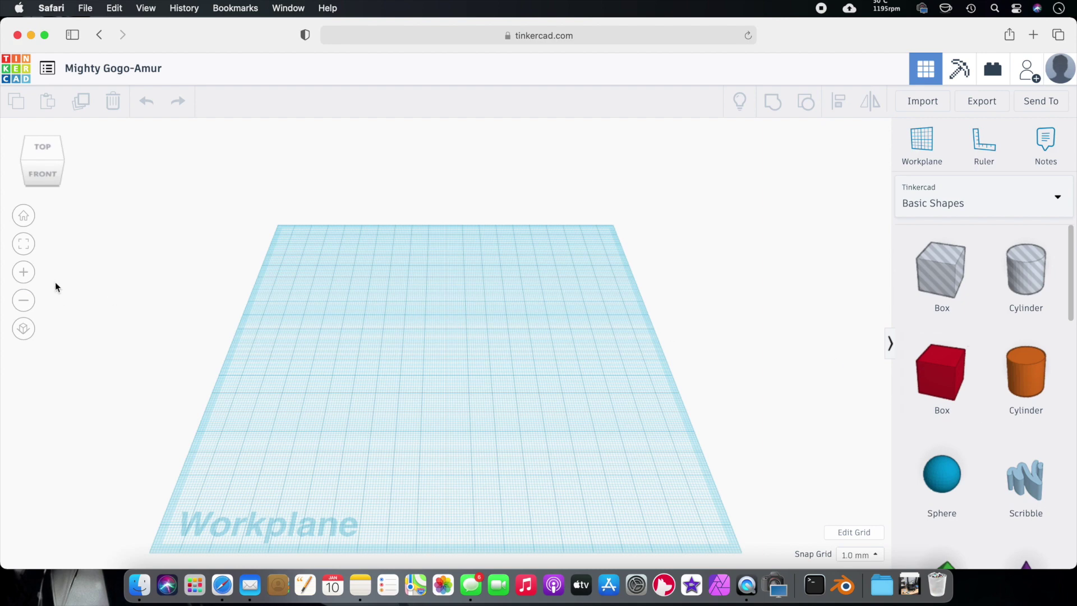
click(24, 273)
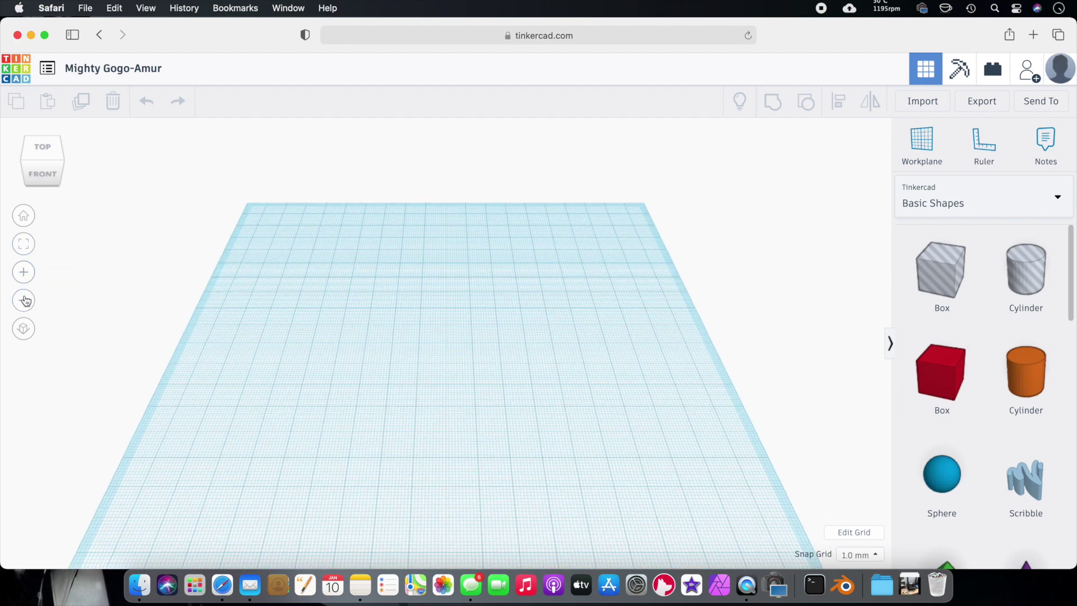
click(23, 300)
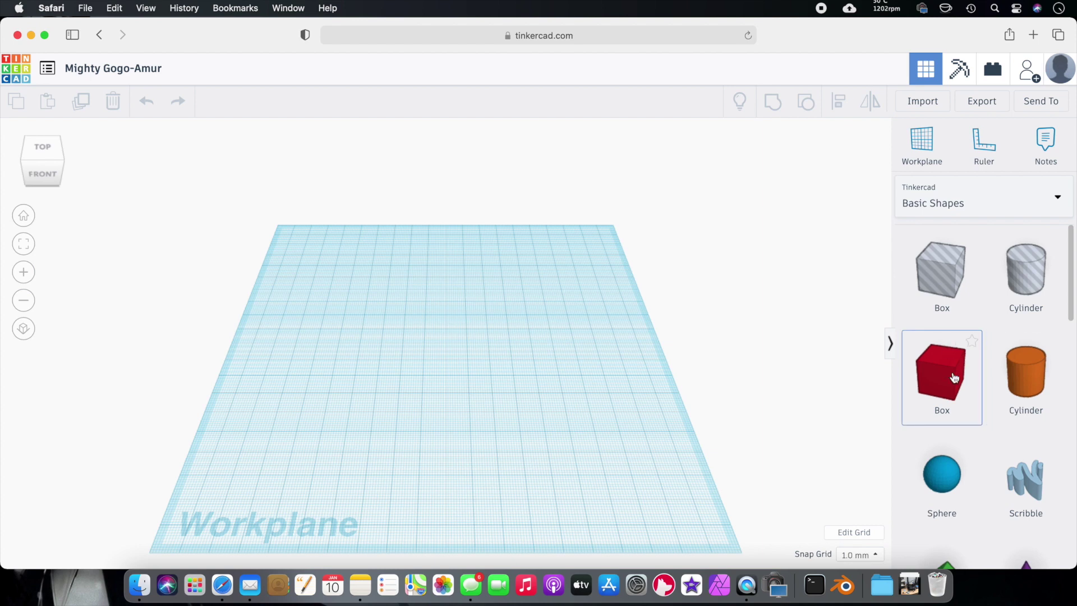
Place a solid red box from the basic shapes near the centre of the workplane
drag(965, 372, 446, 345)
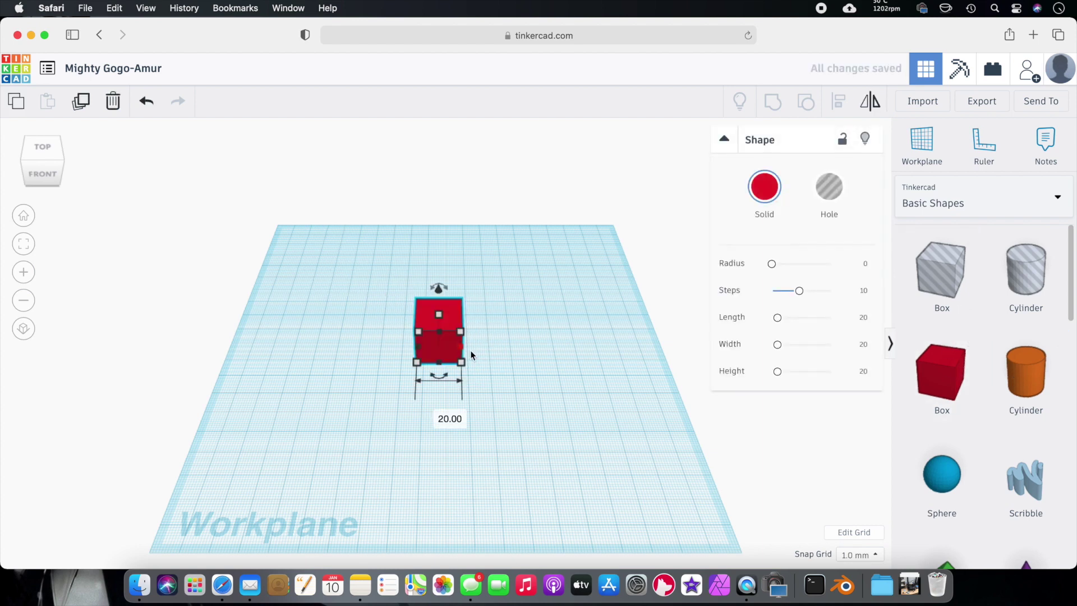
Compare the red box in flat (orthographic) and perspective view, looking from the top and from angled viewpoints
click(30, 337)
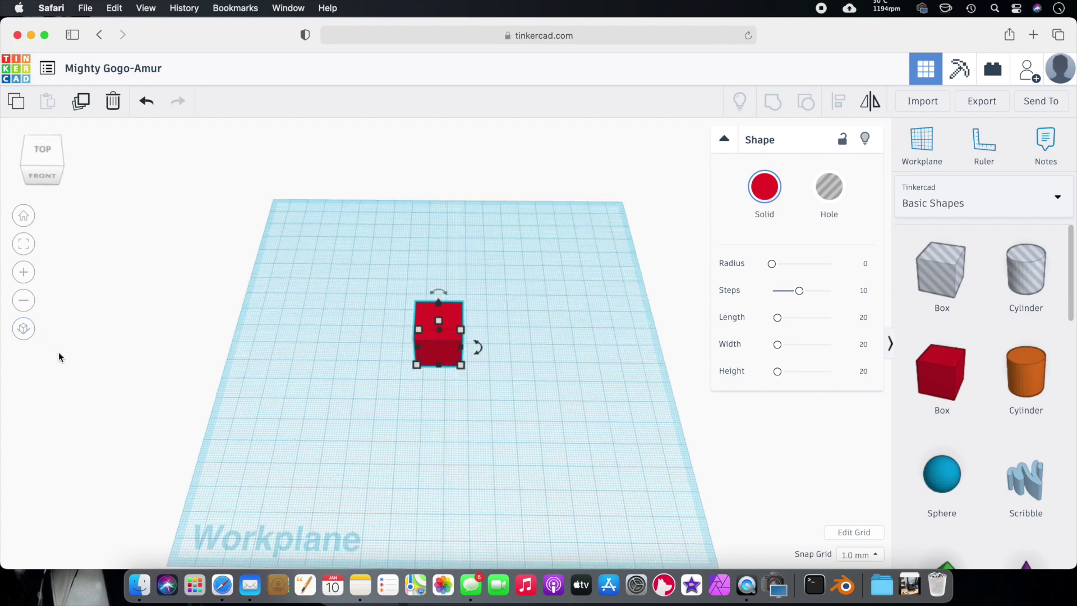
right_drag(338, 361, 344, 386)
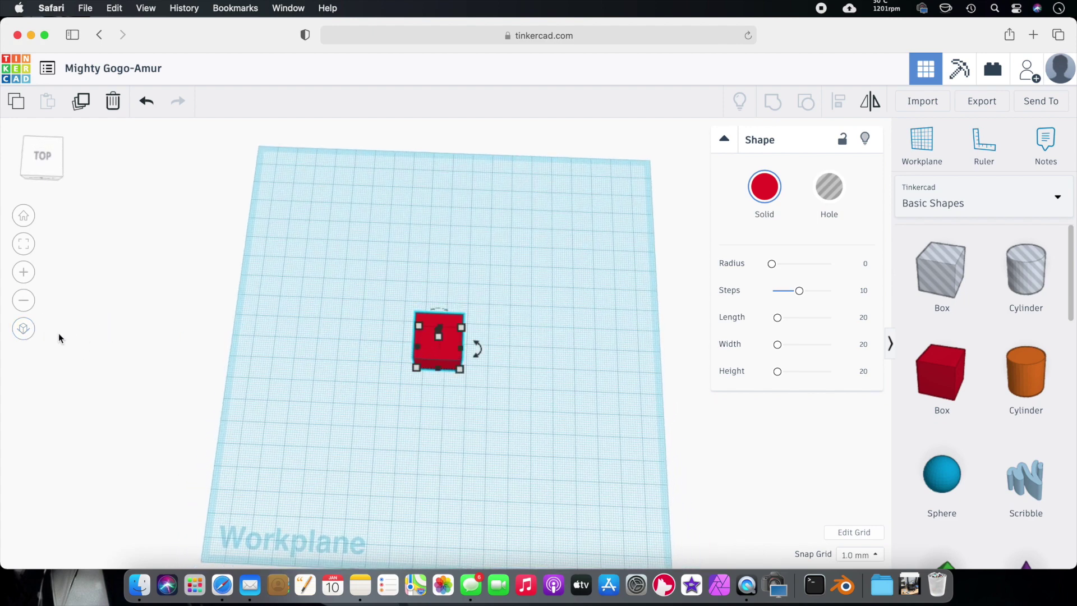
click(27, 333)
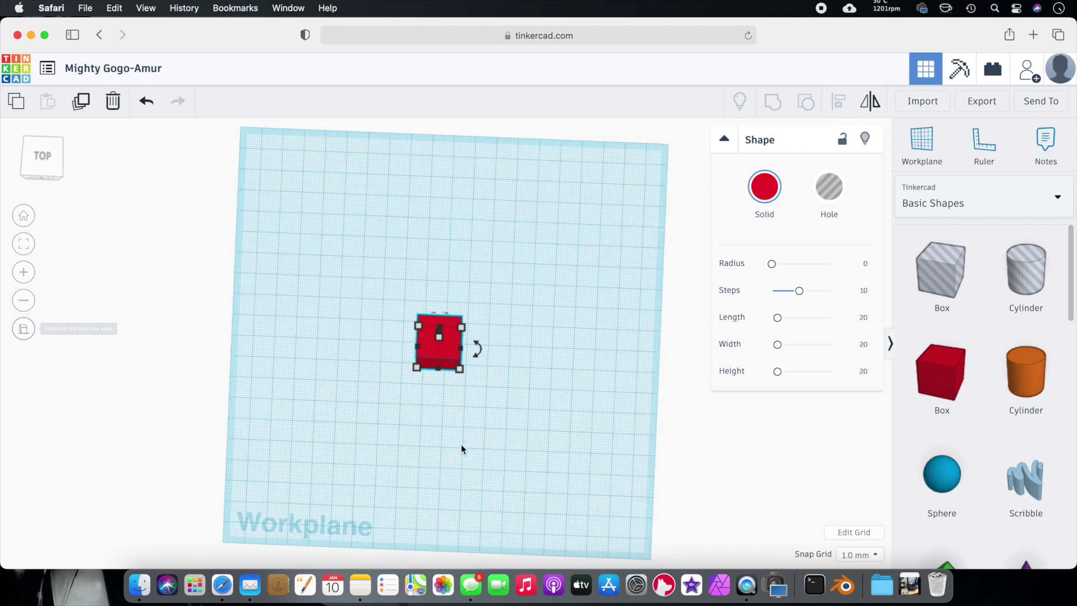
click(45, 161)
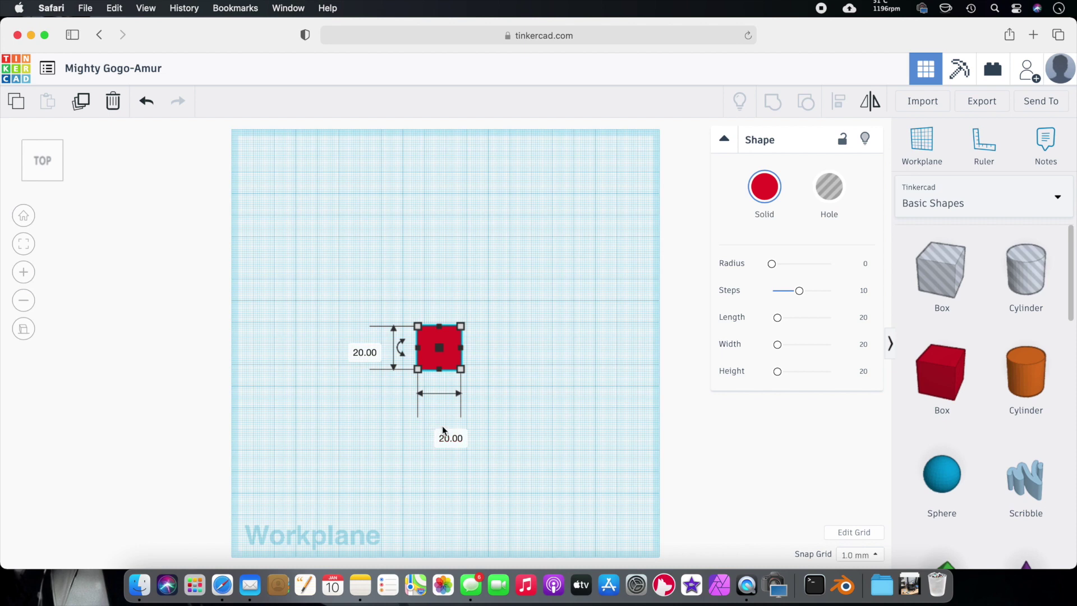
click(23, 328)
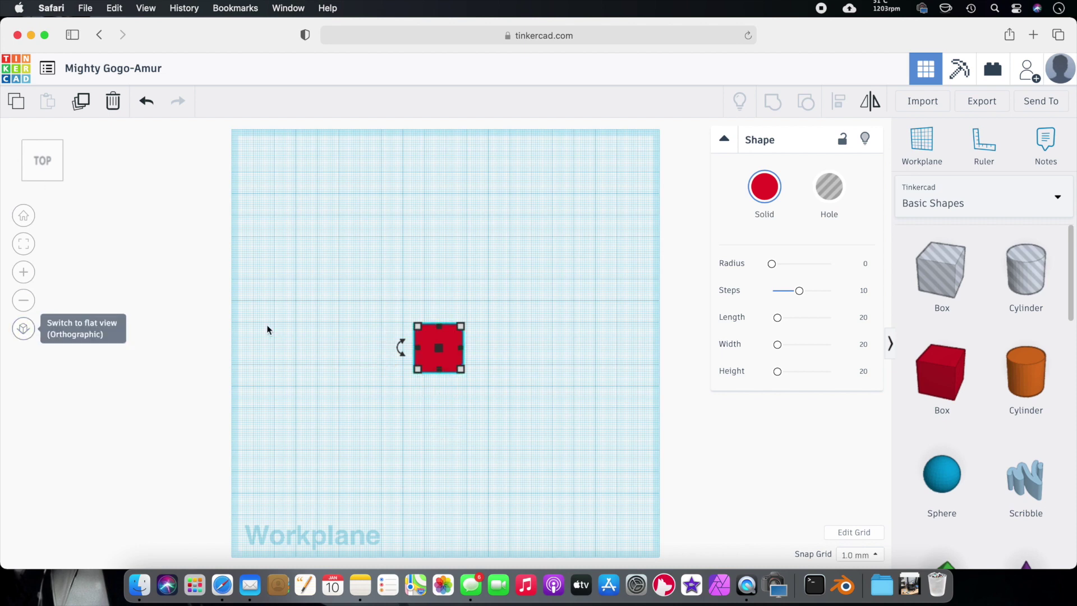
right_drag(328, 368, 220, 281)
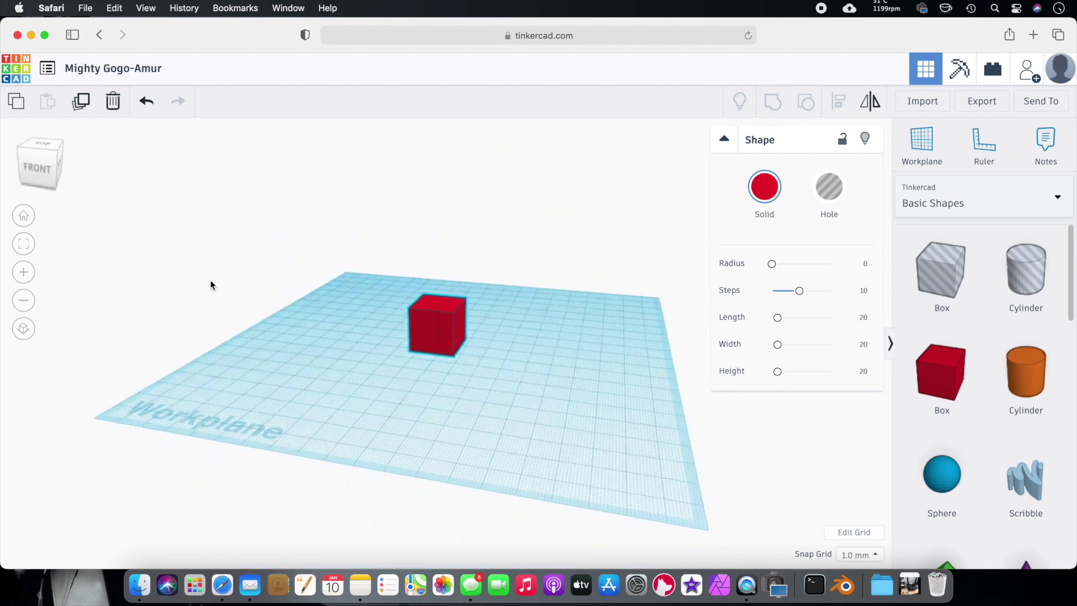
click(24, 329)
click(25, 330)
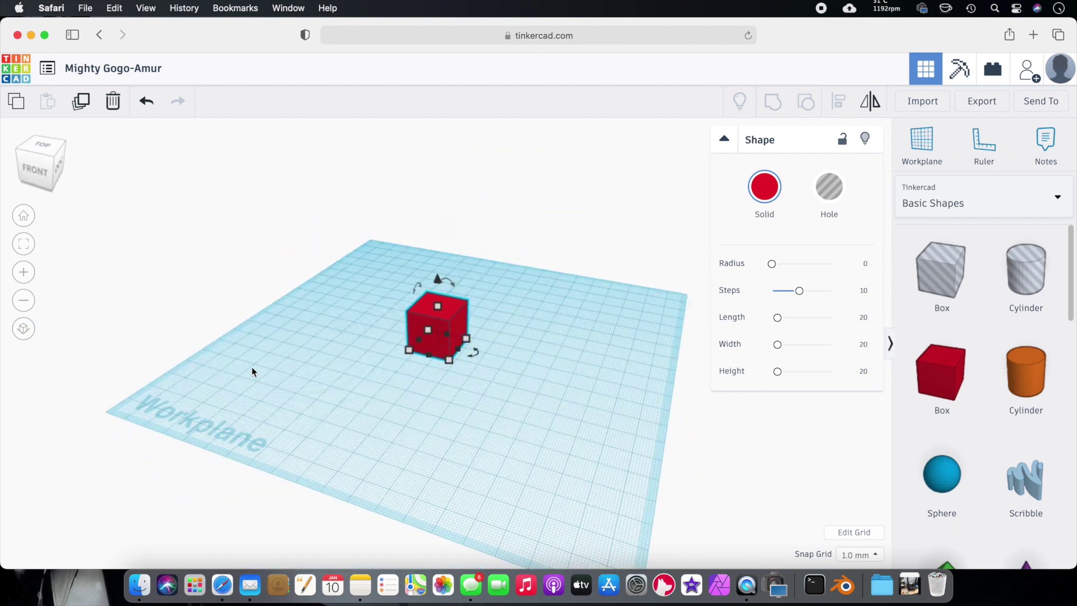
right_drag(327, 391, 439, 413)
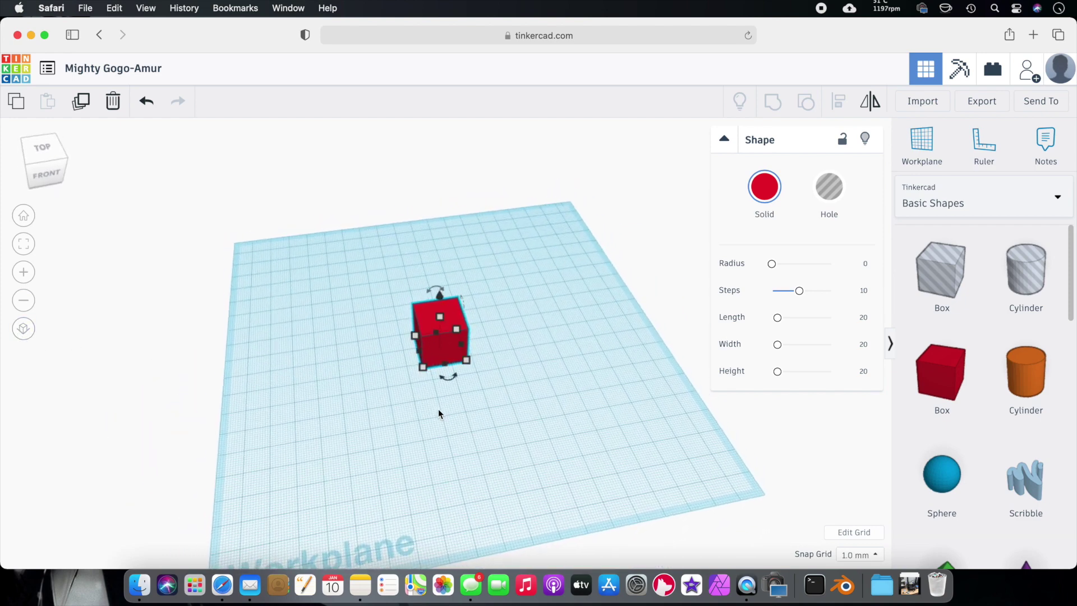
Switch the red box to a hole and back to solid, and recolour it with the magenta preset
right_drag(603, 424, 599, 318)
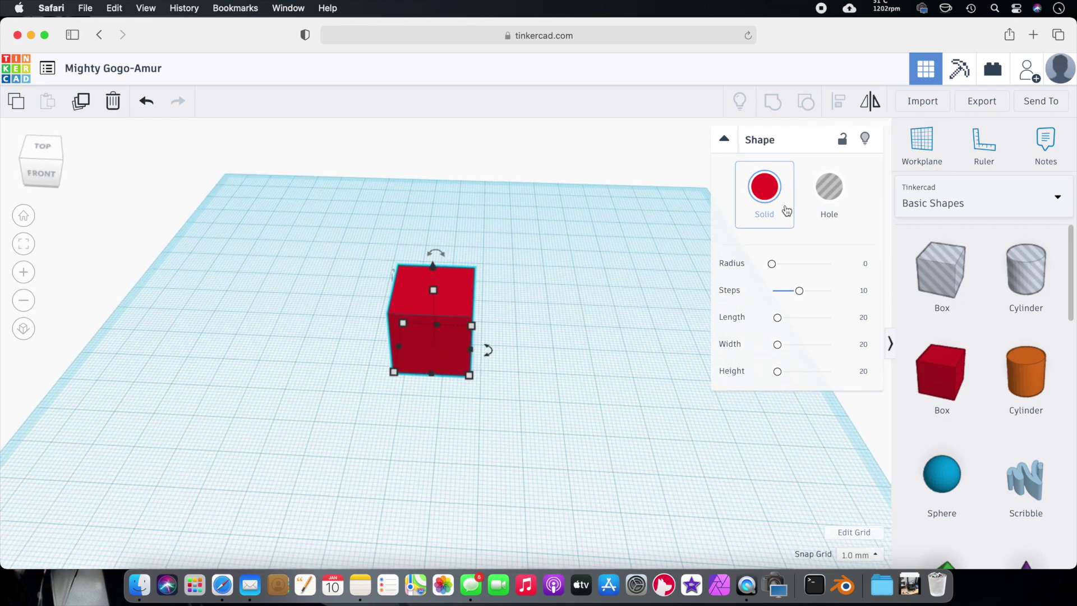
click(829, 187)
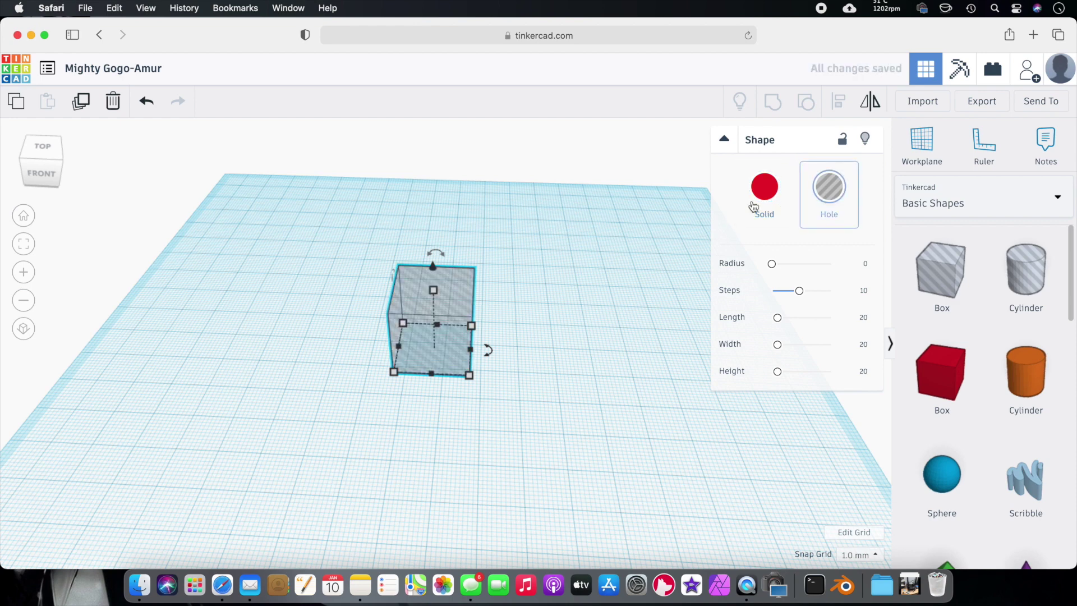
click(764, 196)
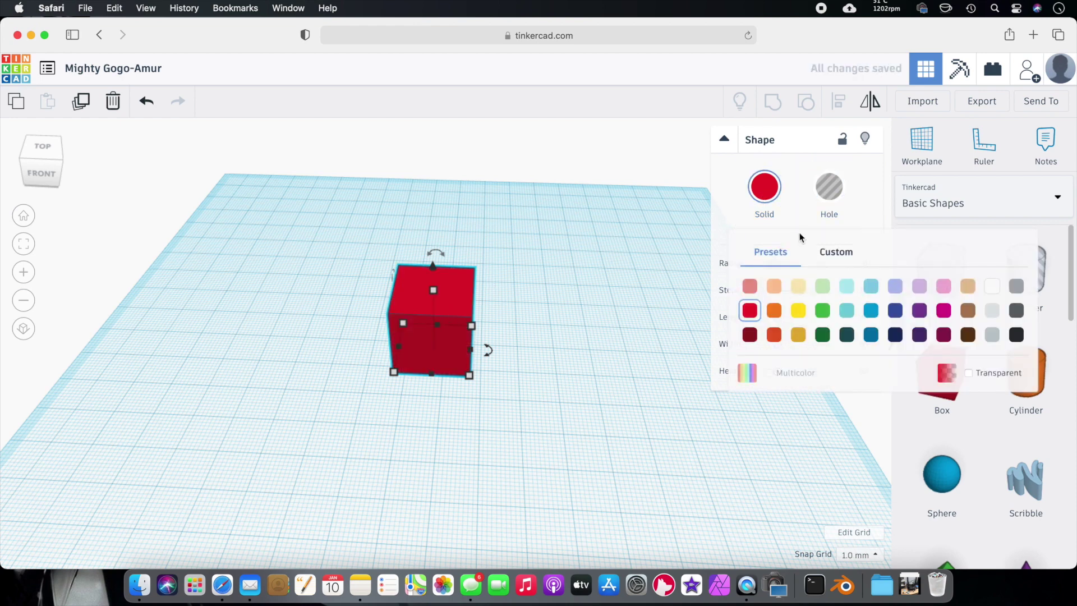
click(828, 187)
click(771, 199)
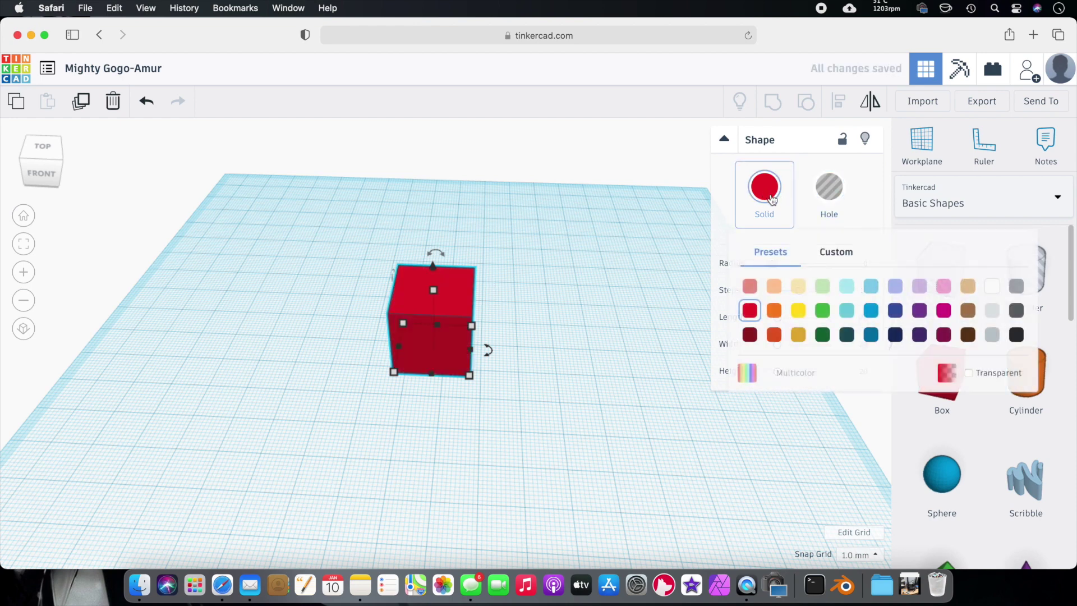
click(942, 311)
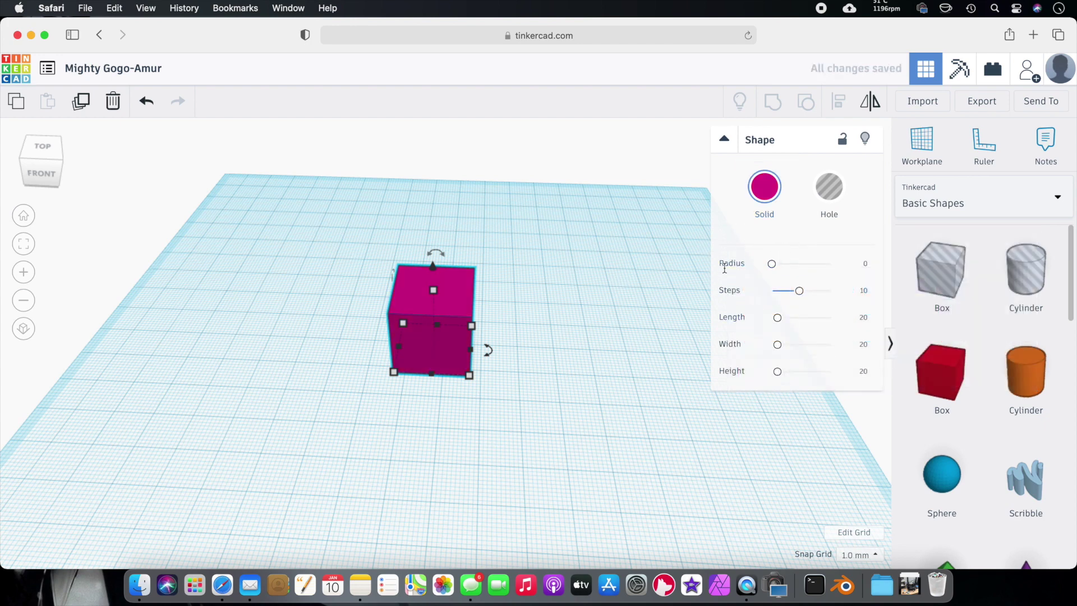
Try resizing the box to length 35.71, width 56.39 and height 49.5 with 6 steps, and undo these changes
drag(772, 268, 788, 374)
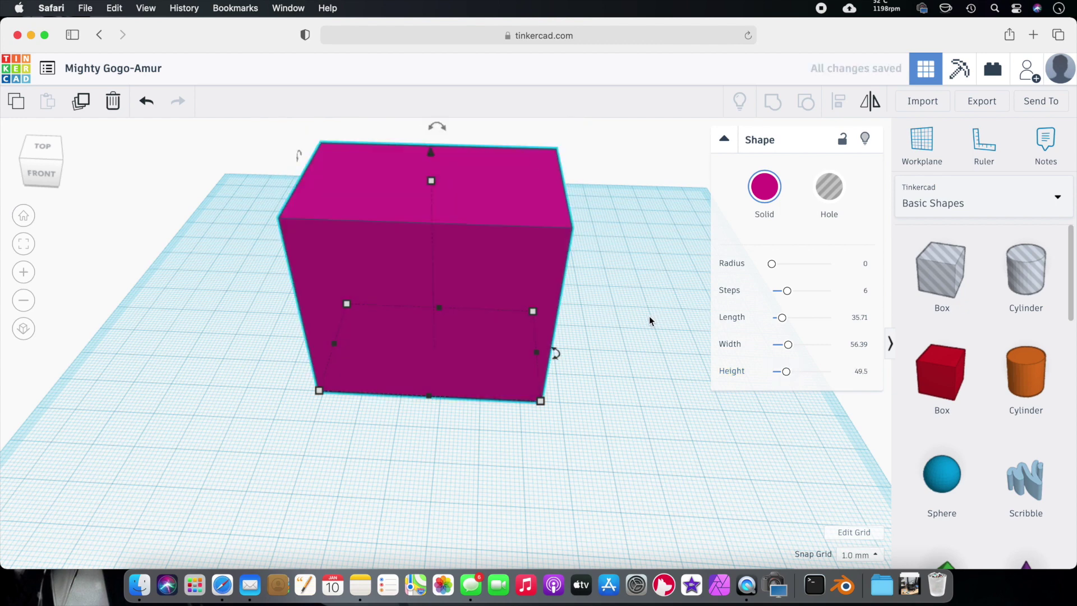
key(super+z)
key(super+z)
key(super+z)
key(super+z)
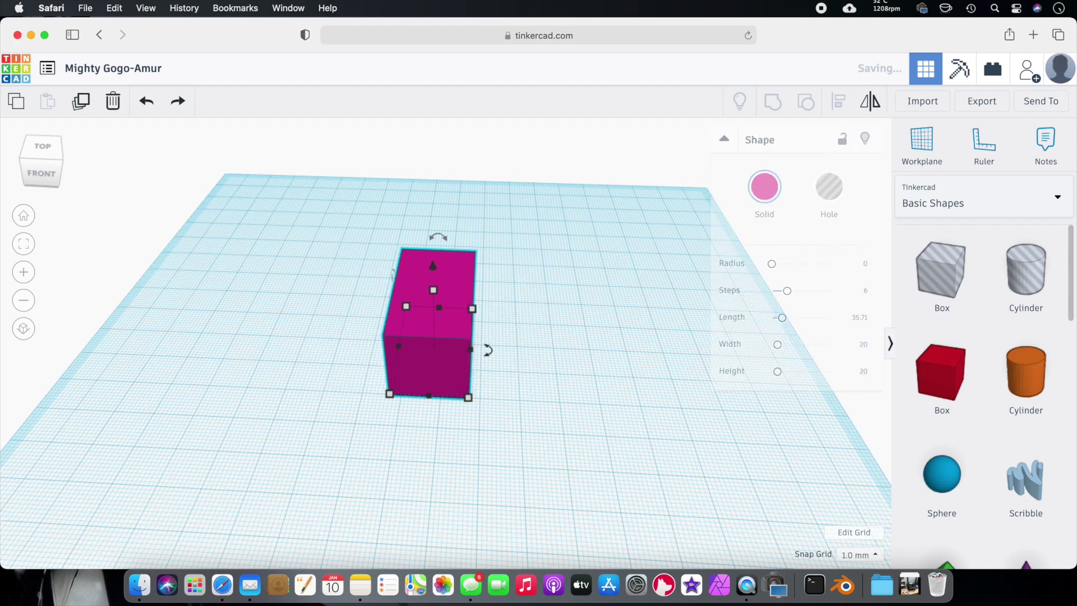
key(super+z)
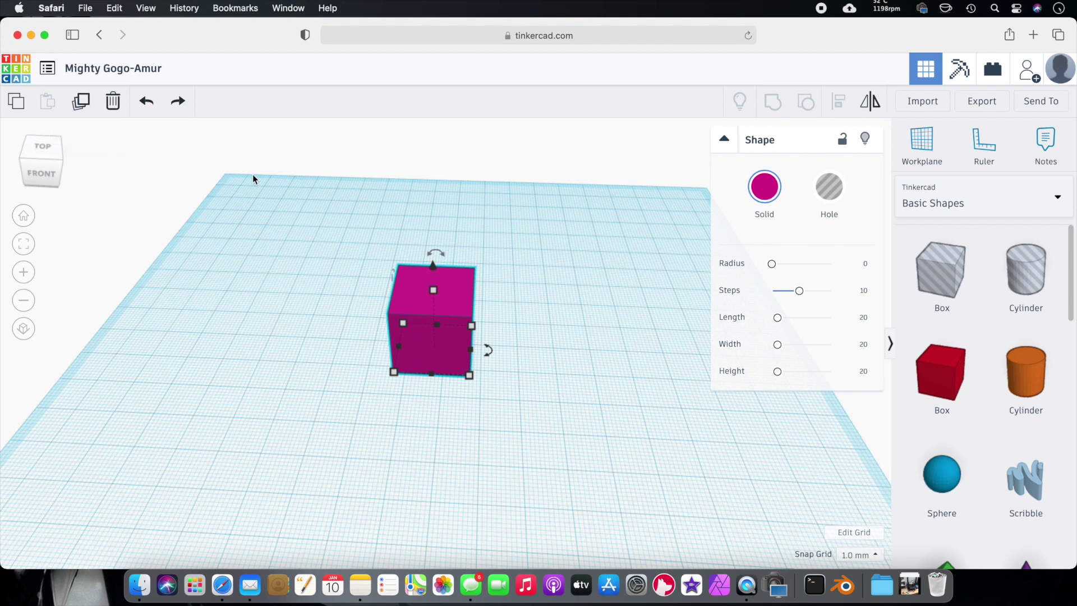
Try duplicating the magenta box with the copy moved 36 mm beside it, and delete the copy
click(85, 105)
drag(459, 294, 317, 289)
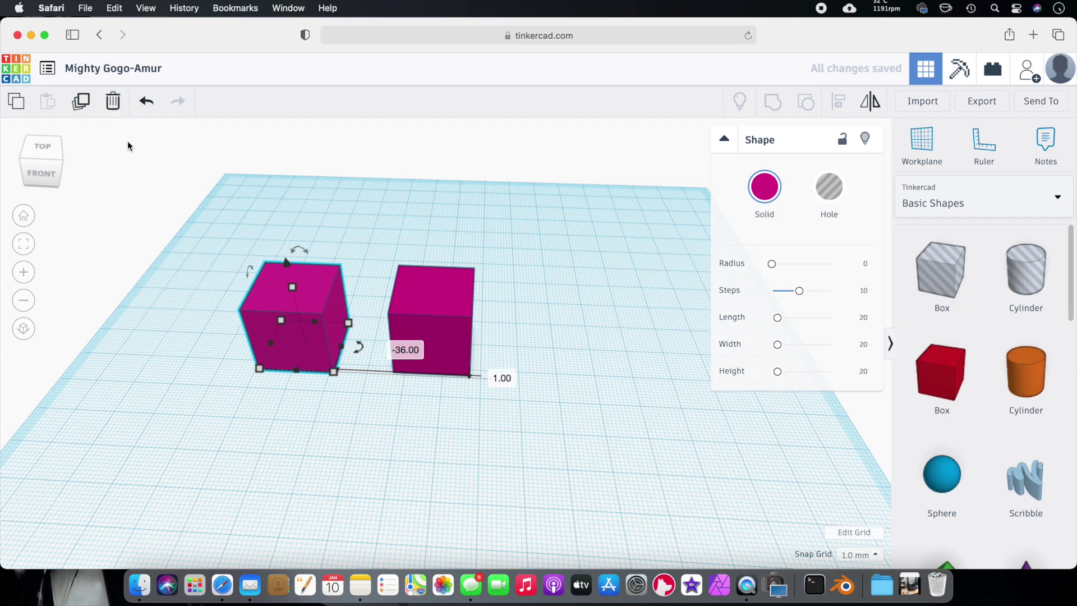
click(112, 104)
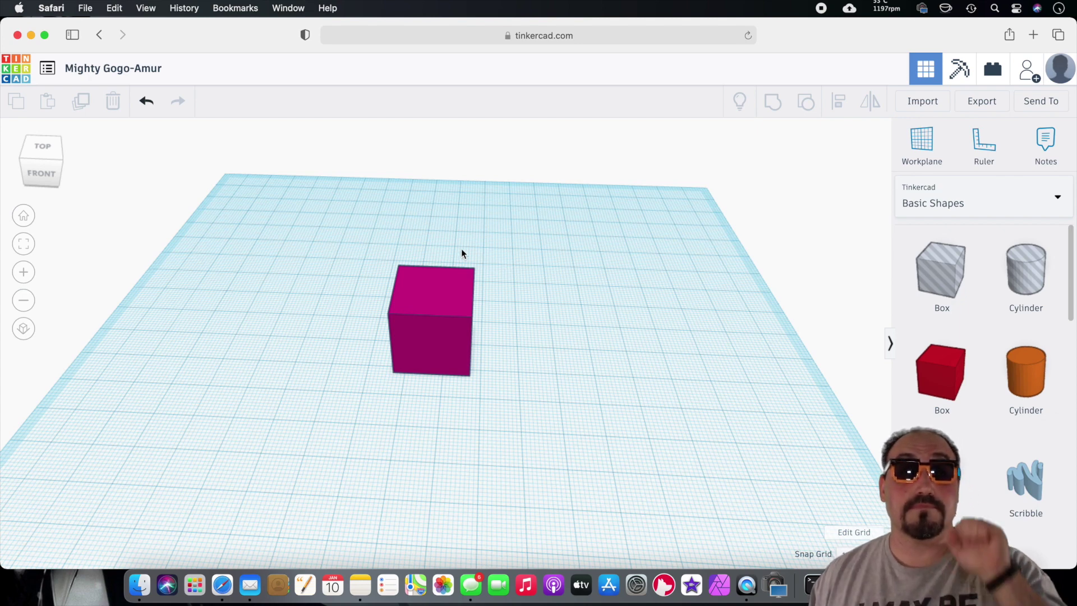
Rename the design as "boxs"
click(87, 69)
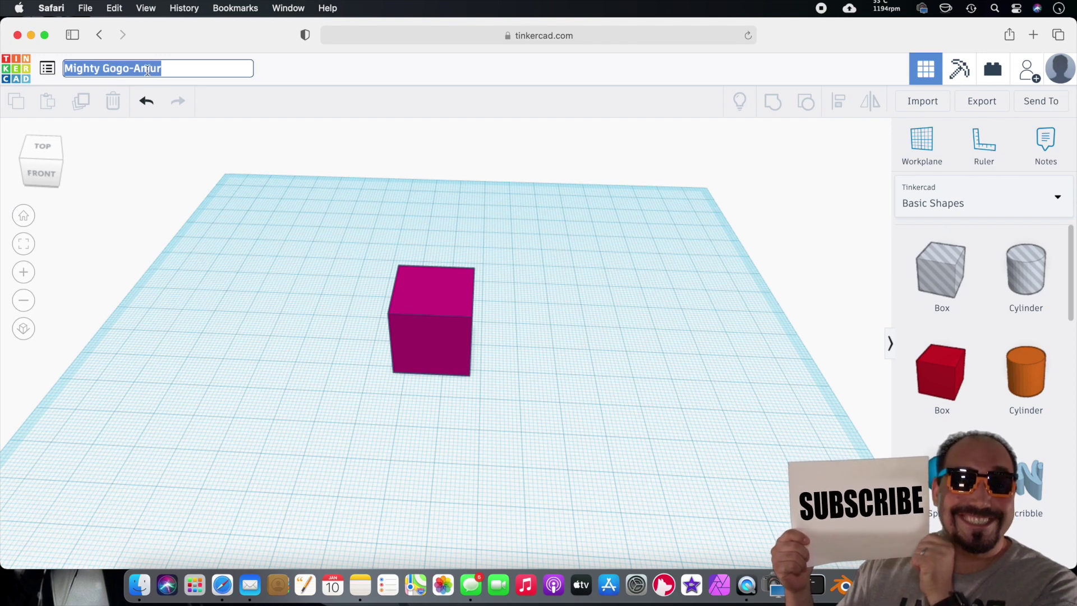
text(boxs)
key(Return)
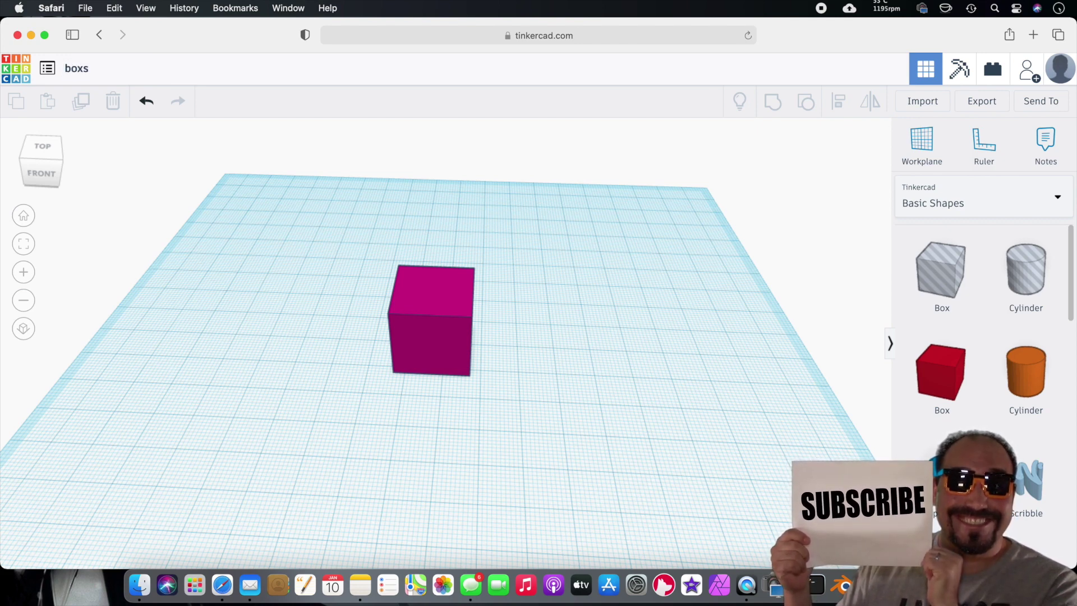
Return to the list of recent designs and reopen the "boxs" design for editing
click(20, 72)
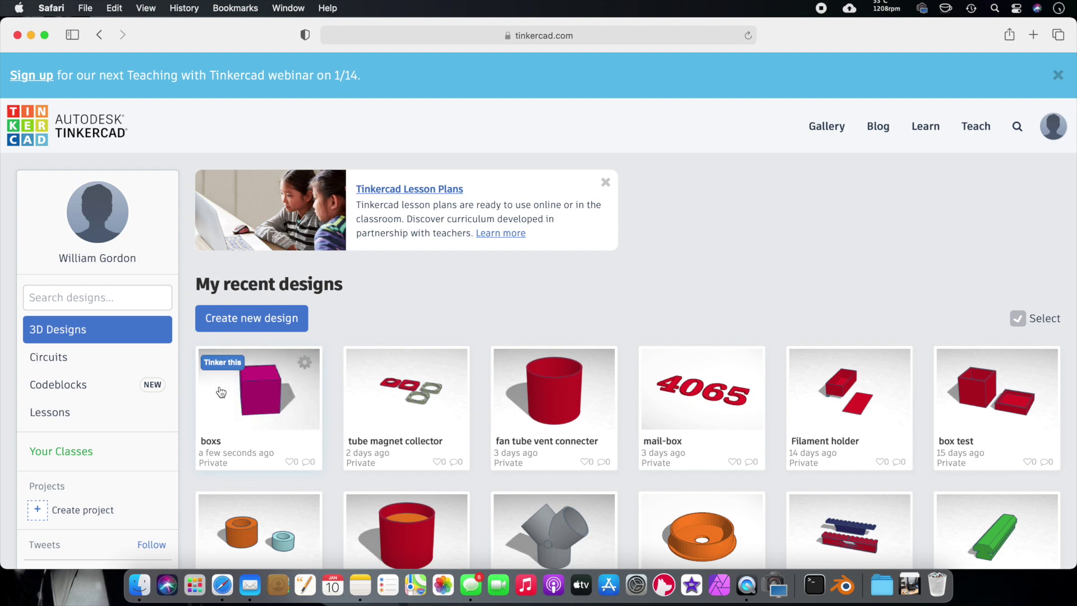
click(262, 388)
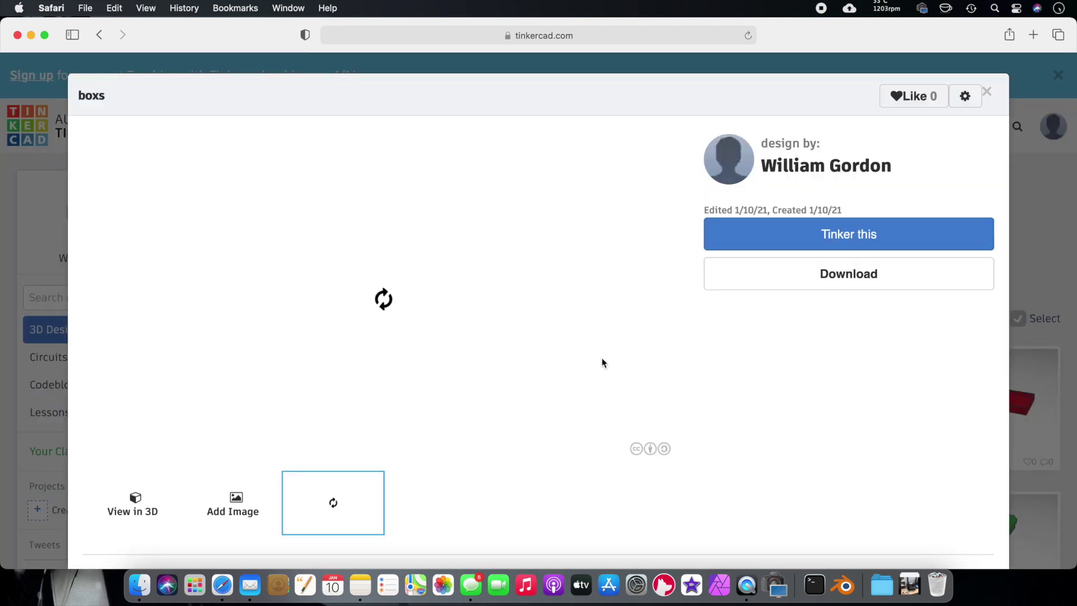
click(799, 235)
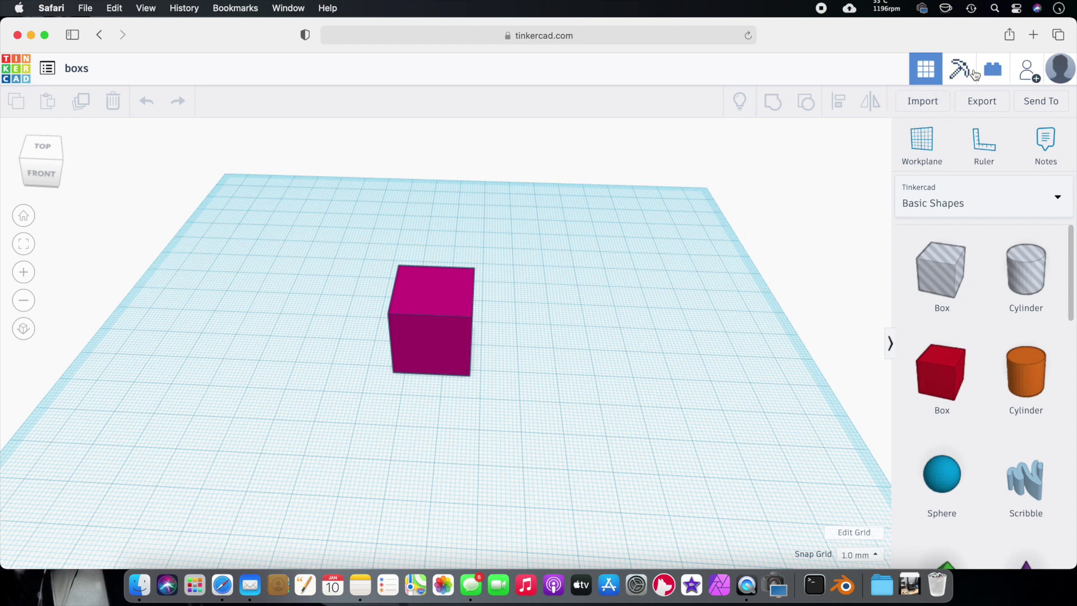
Preview the design as Minecraft-style blocks and as toy bricks, and return to the 3D design view
click(961, 73)
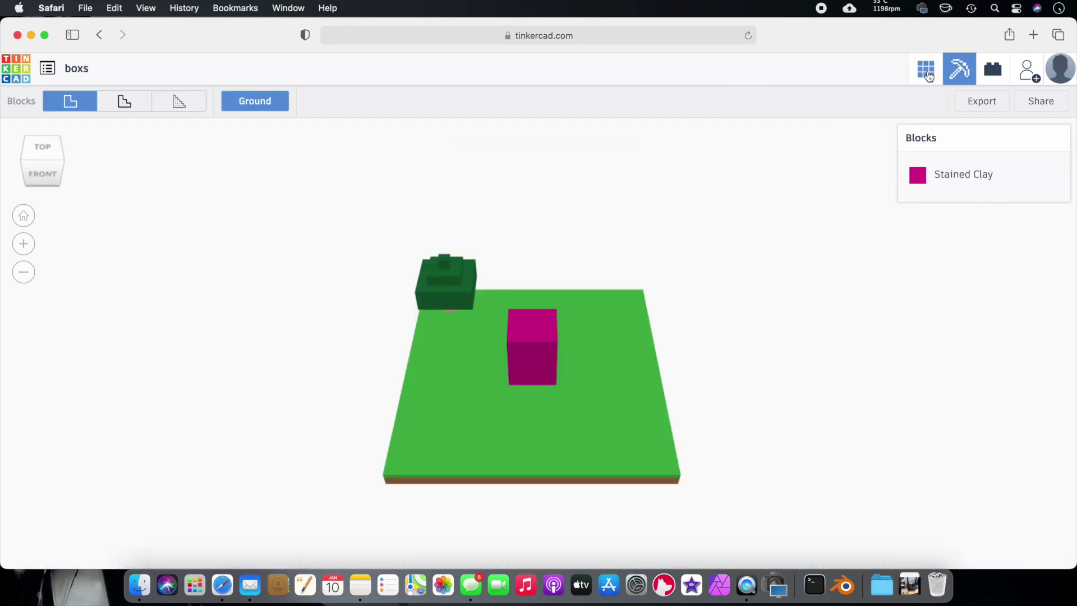
click(993, 70)
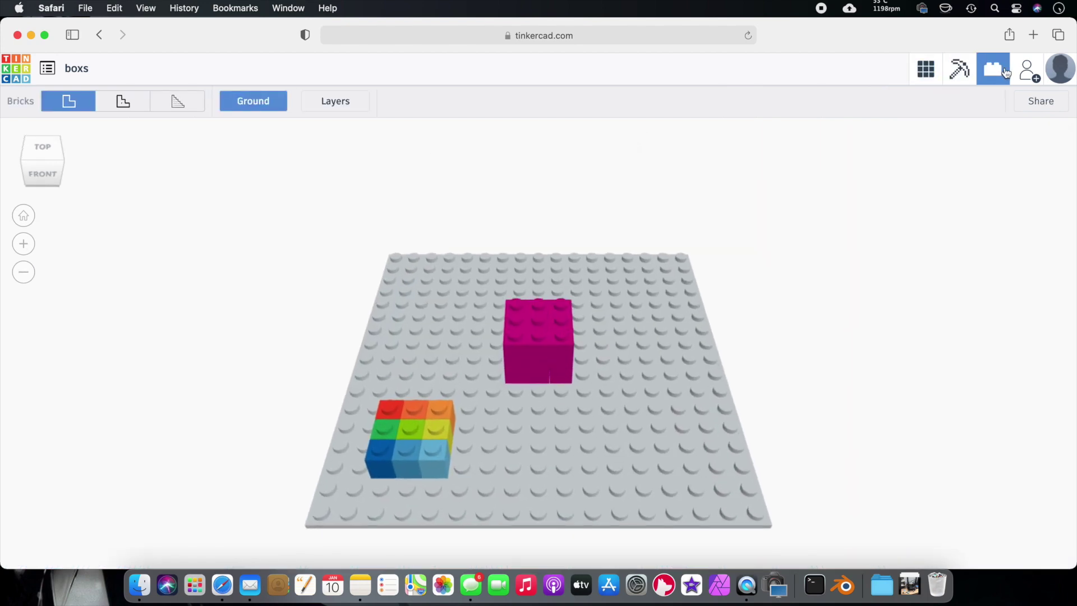
click(931, 81)
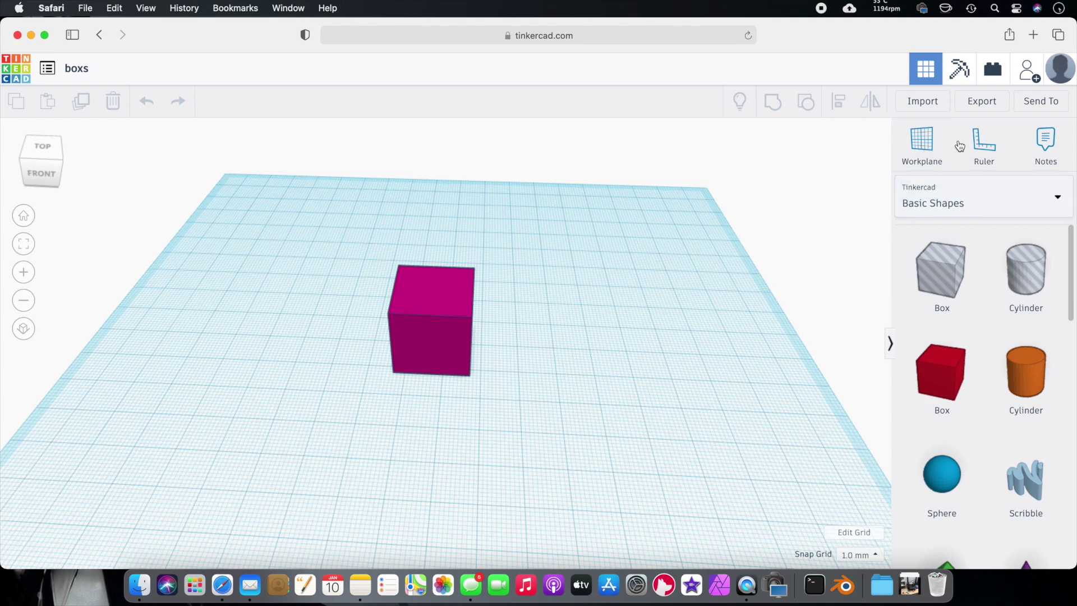
Set a workplane on the top face of the magenta box and place a solid red box on it
scroll(448, 308, up, 3)
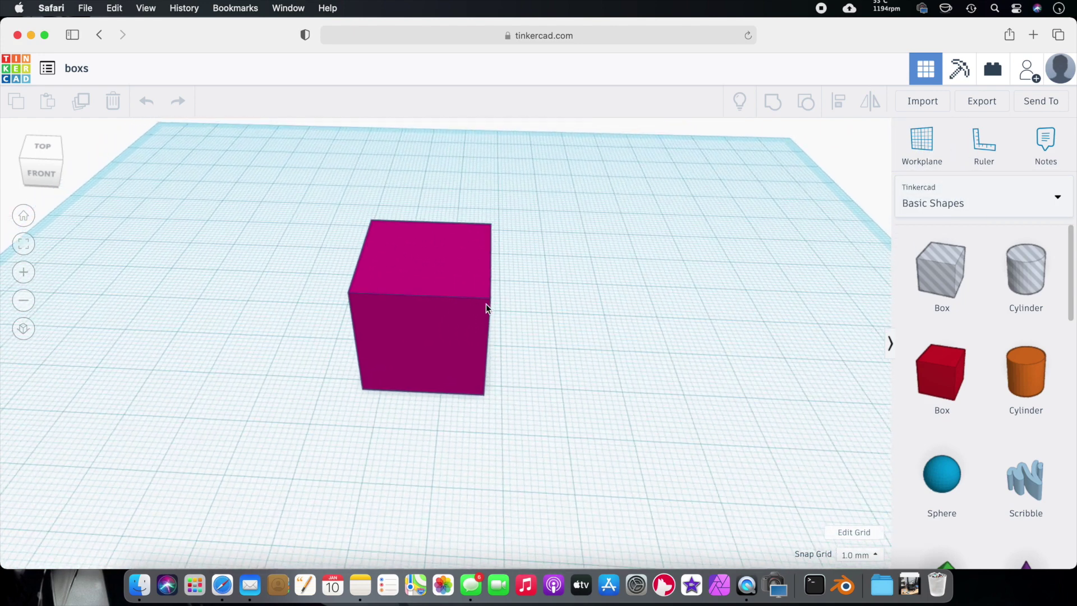
click(914, 145)
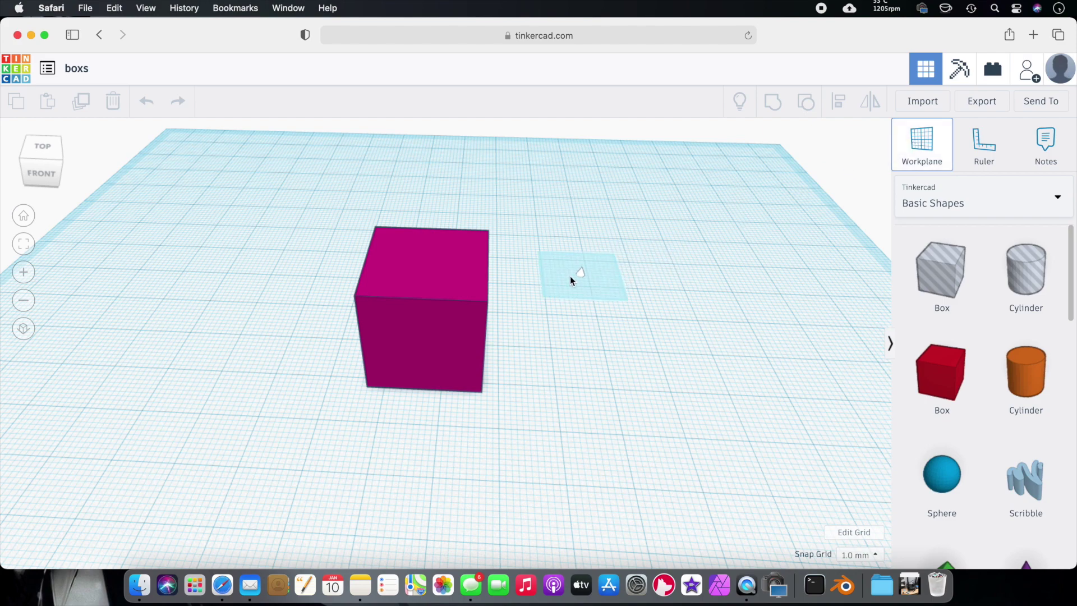
click(431, 262)
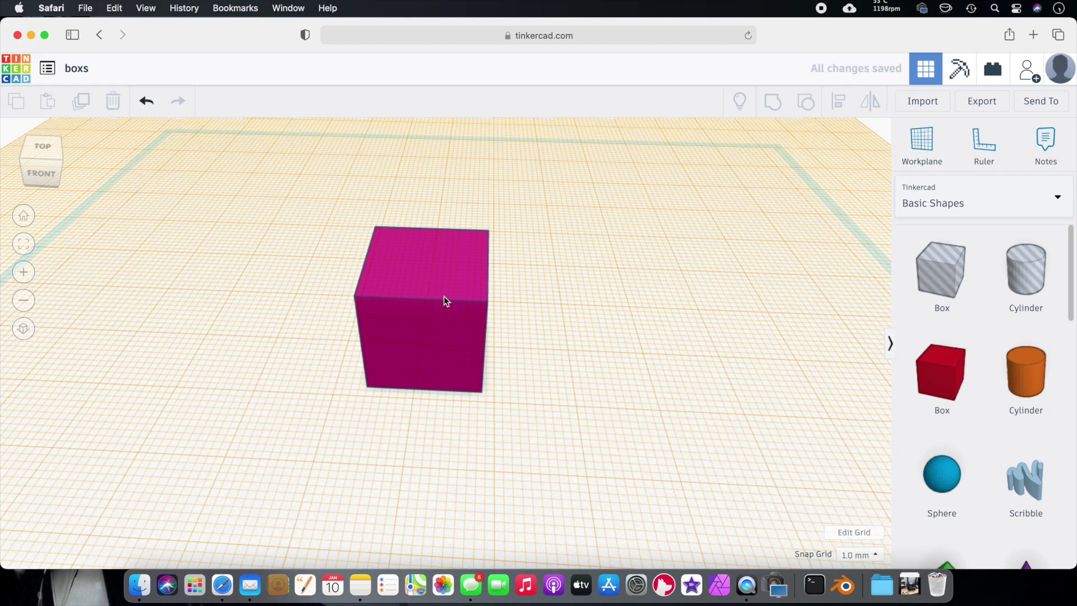
mouse_move(548, 277)
right_down()
mouse_move(603, 235)
mouse_move(570, 203)
mouse_move(549, 278)
right_up()
drag(954, 372, 427, 240)
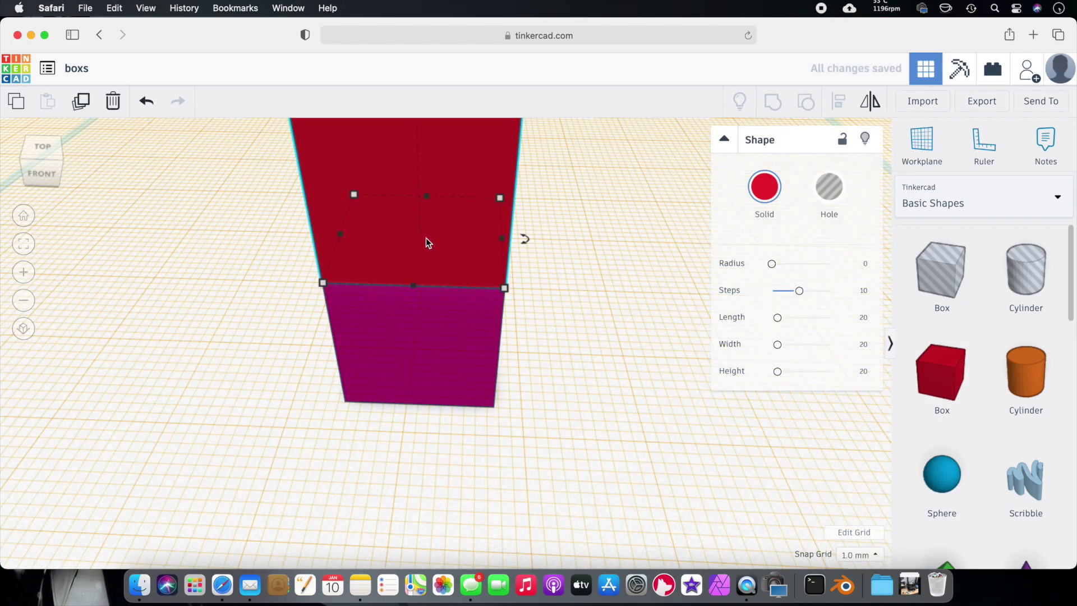
Set the workplane on the front face of the red box and attach a solid orange cylinder to that face
scroll(435, 277, down, 5)
key(w)
click(432, 242)
right_drag(499, 245, 385, 233)
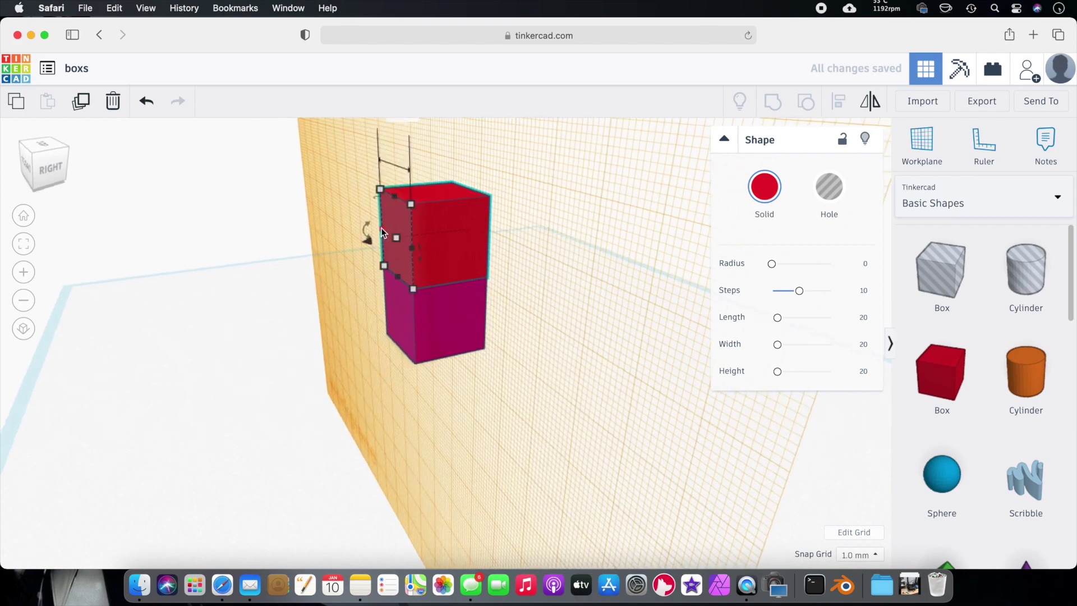
click(716, 356)
drag(1026, 377, 392, 234)
right_drag(563, 318, 506, 386)
click(506, 386)
Return the workplane to the original base grid
scroll(505, 386, down, 3)
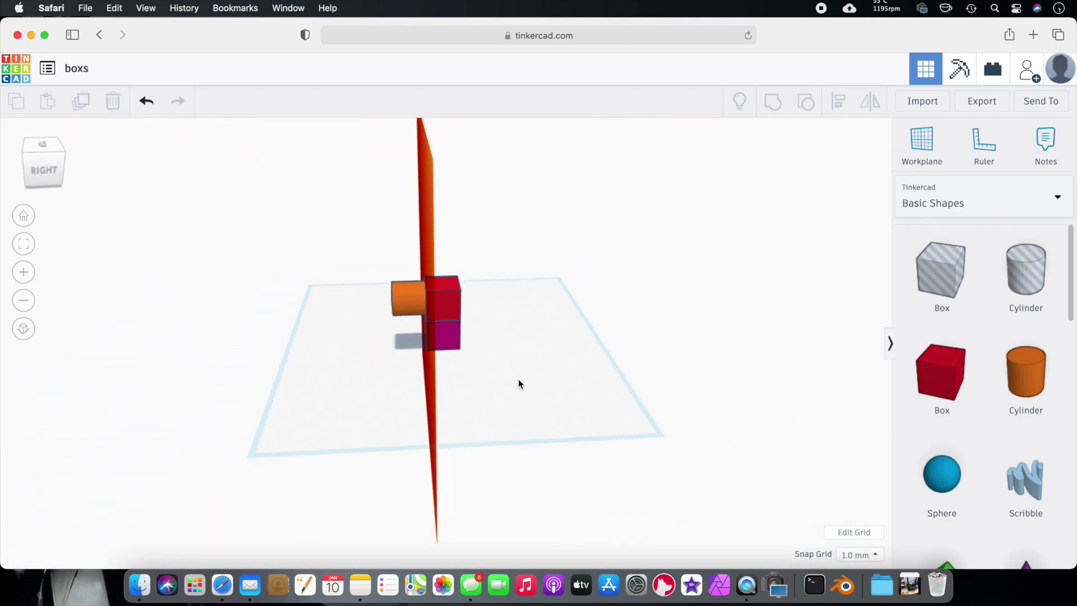
click(922, 144)
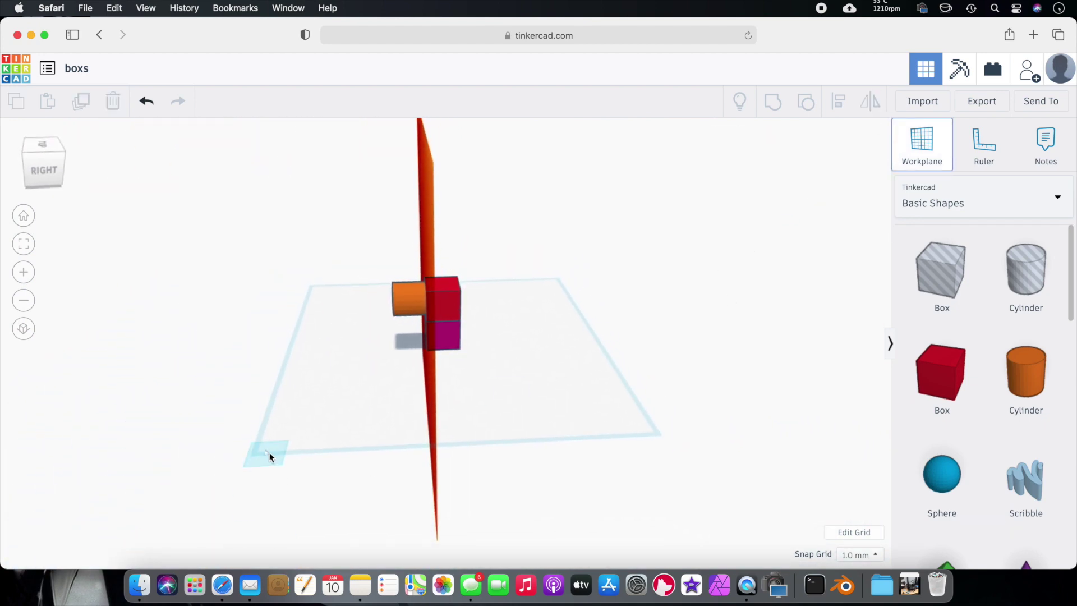
click(272, 446)
Place a ruler at the bottom corner of the magenta box and change the ruler's direction around that corner
scroll(387, 409, up, 5)
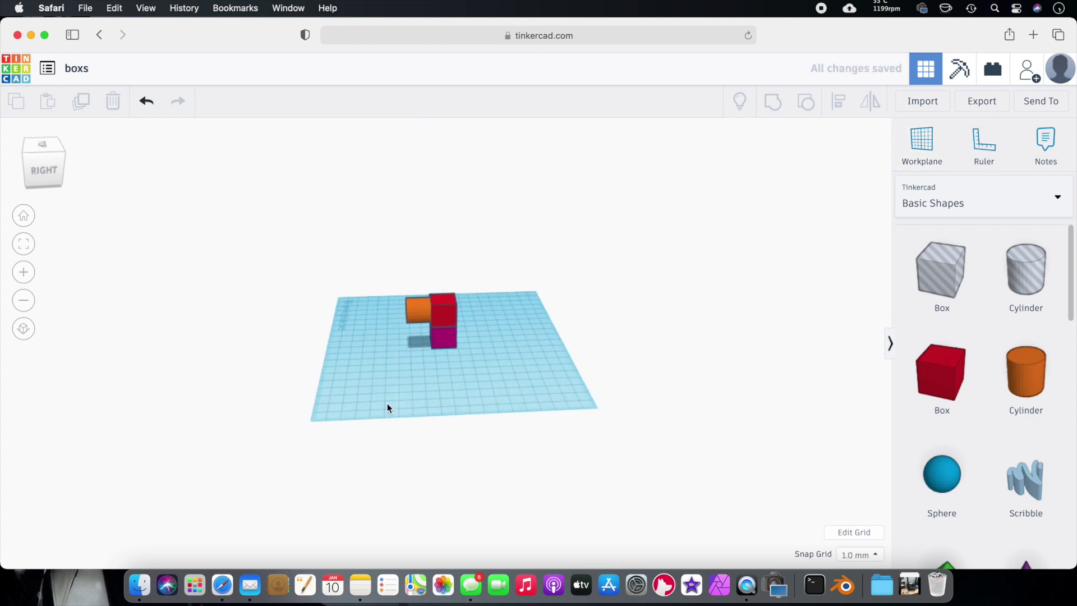
right_drag(380, 385, 446, 441)
click(984, 143)
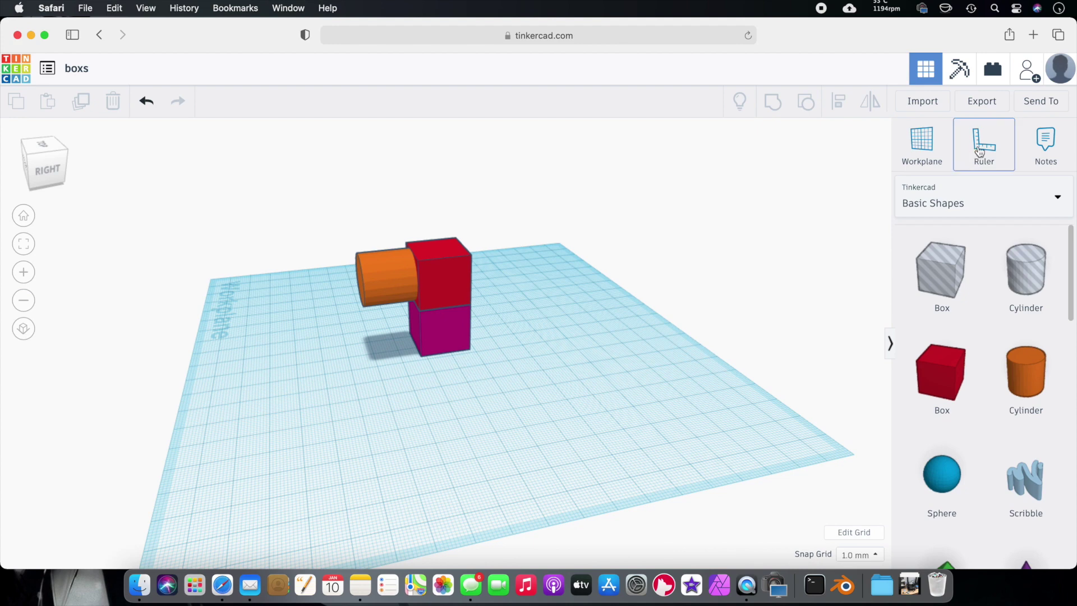
click(421, 356)
right_drag(421, 355, 449, 407)
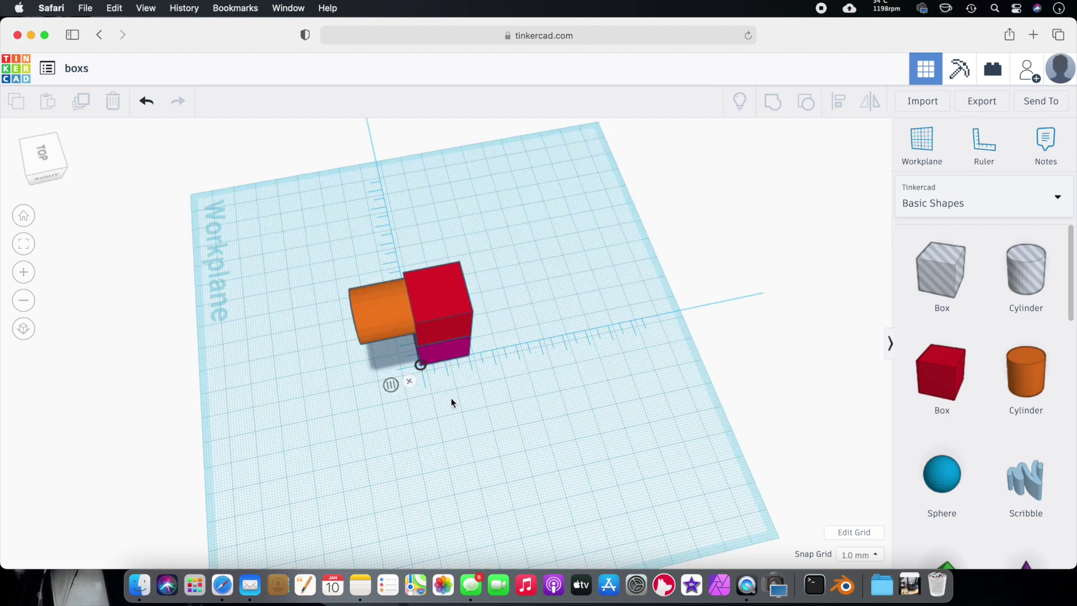
click(421, 366)
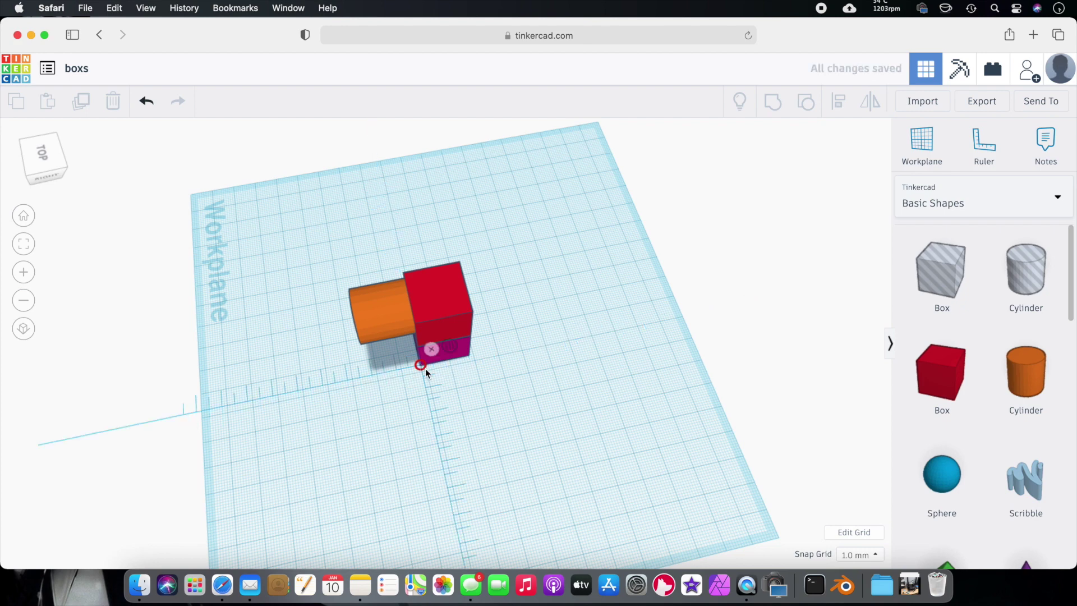
right_drag(421, 372, 444, 409)
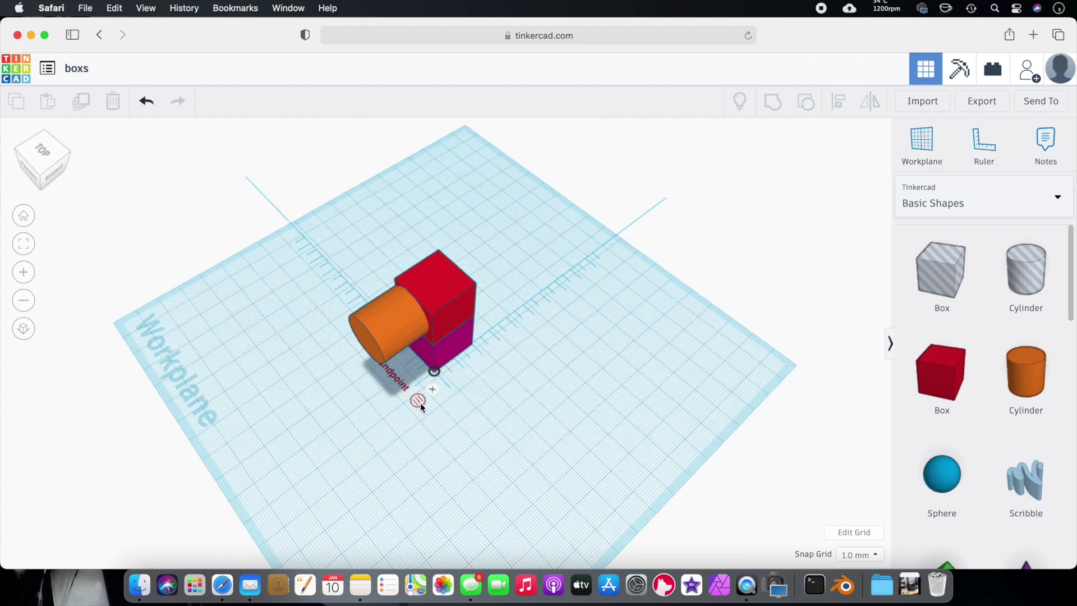
Add a note reading "top" on the top face of the red box
right_drag(512, 362, 479, 353)
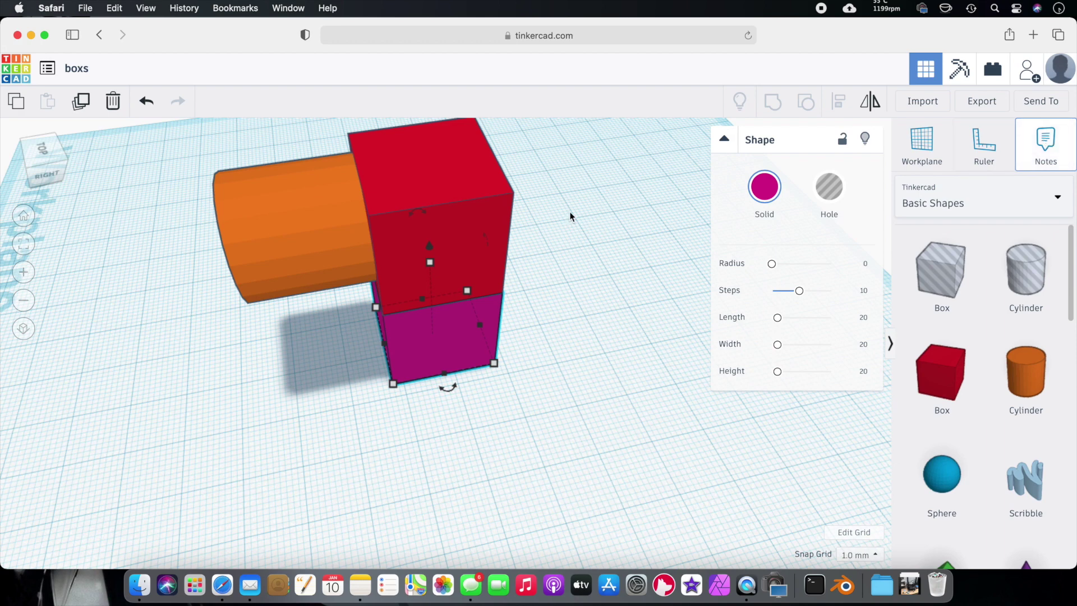
click(410, 176)
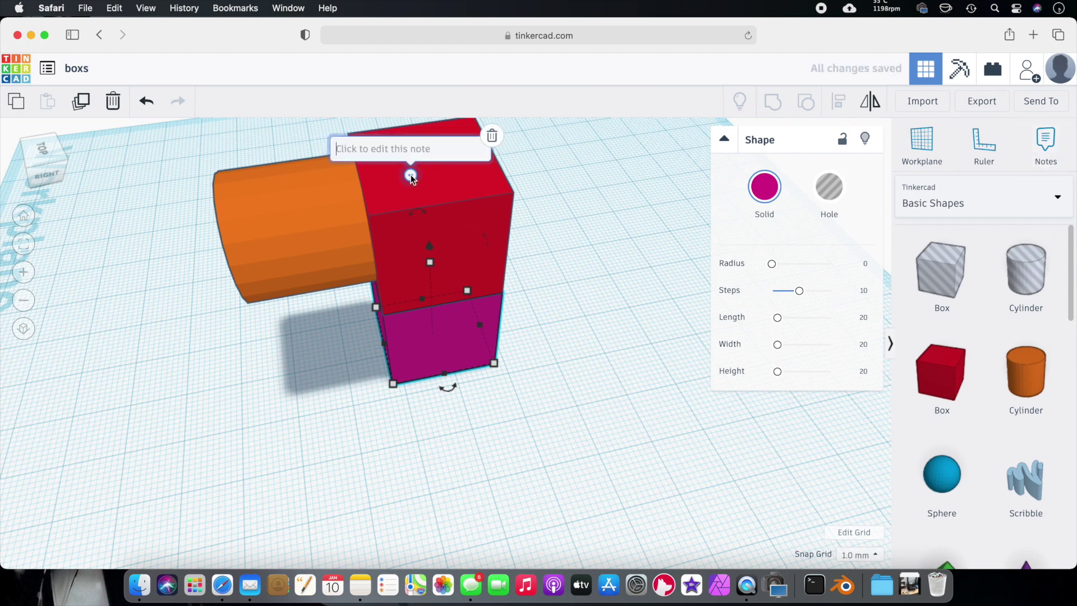
text(to)
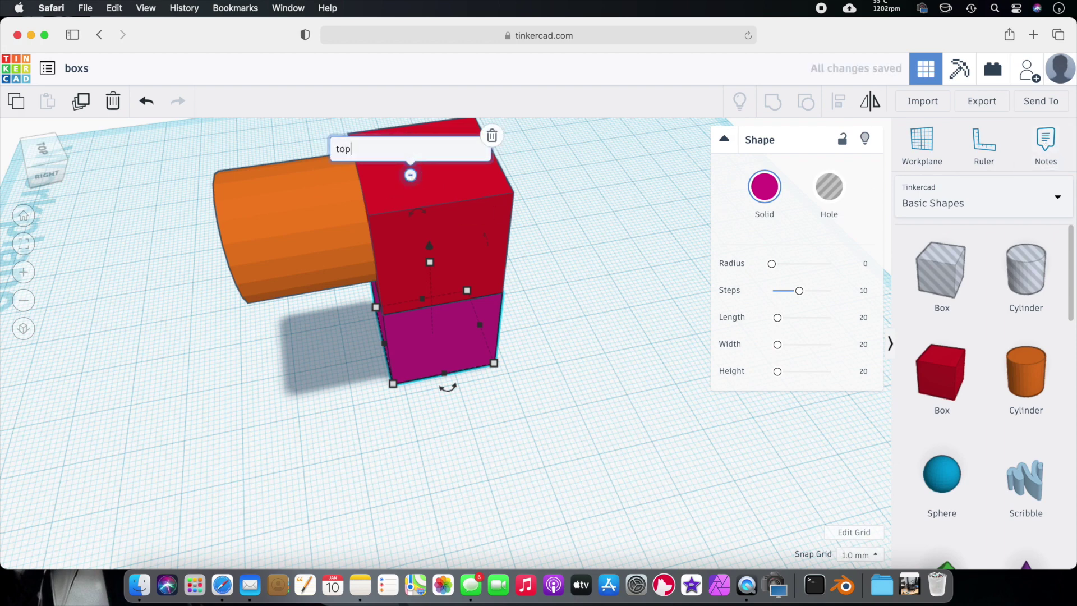
text(p)
key(Return)
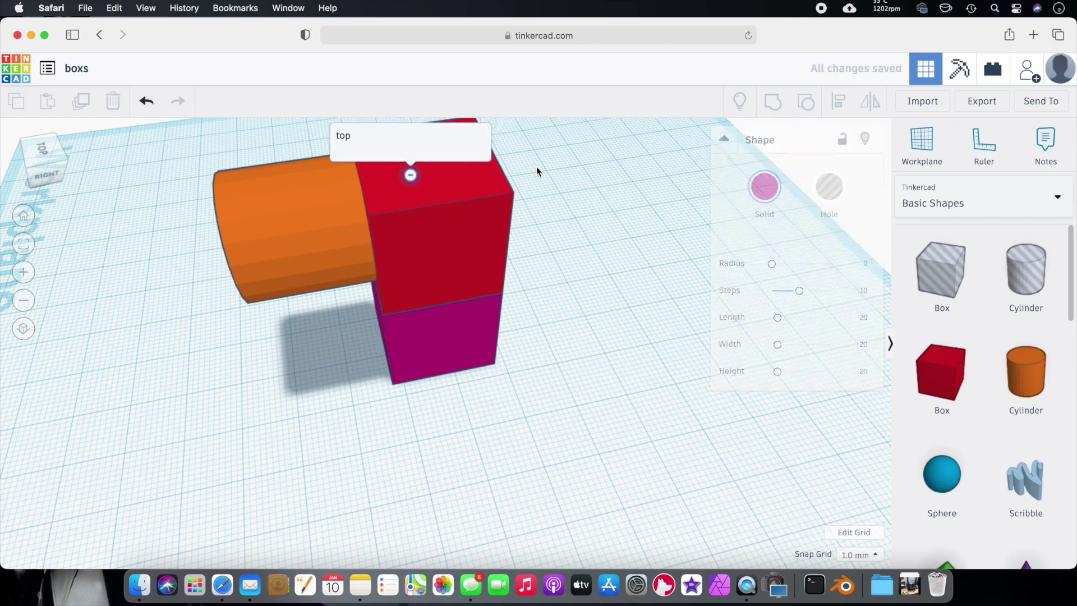
click(535, 168)
scroll(560, 230, down, 6)
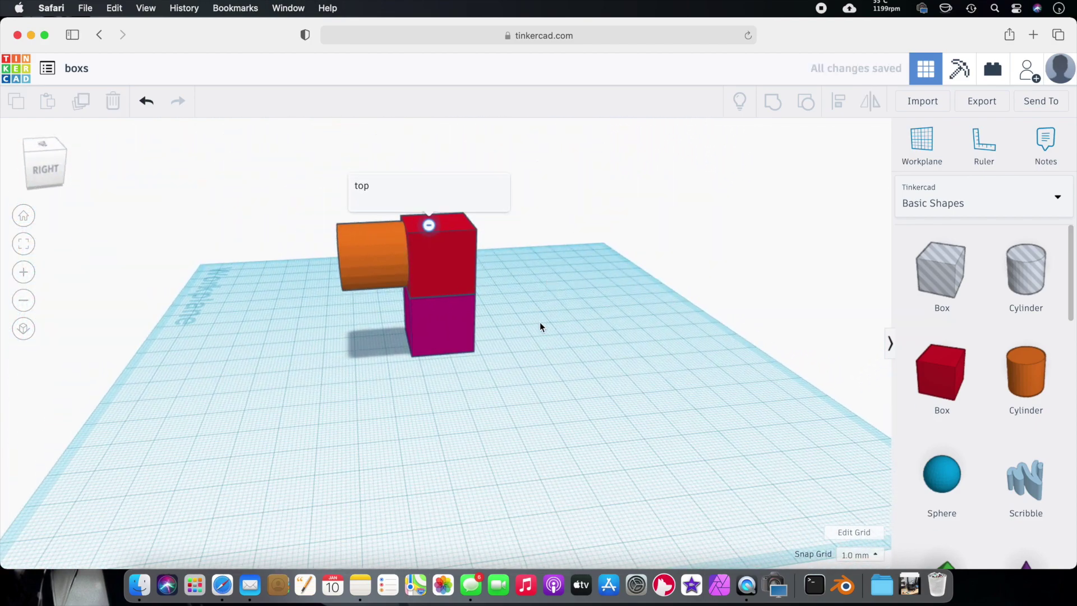
Delete the note reading "top" from the top face of the red box
scroll(507, 308, up, 3)
right_drag(524, 268, 426, 160)
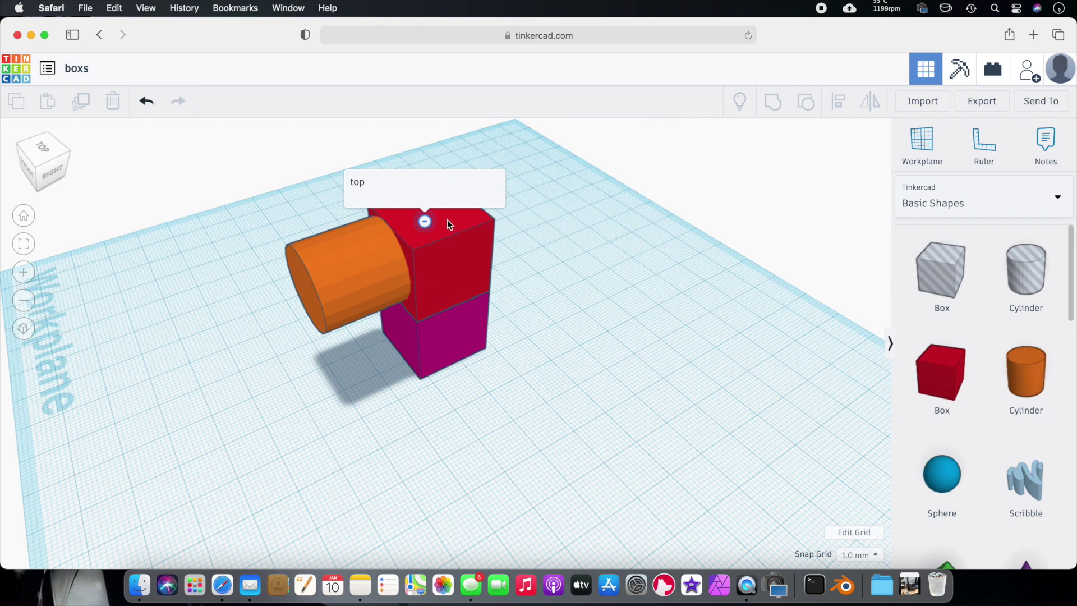
right_click(428, 196)
click(509, 166)
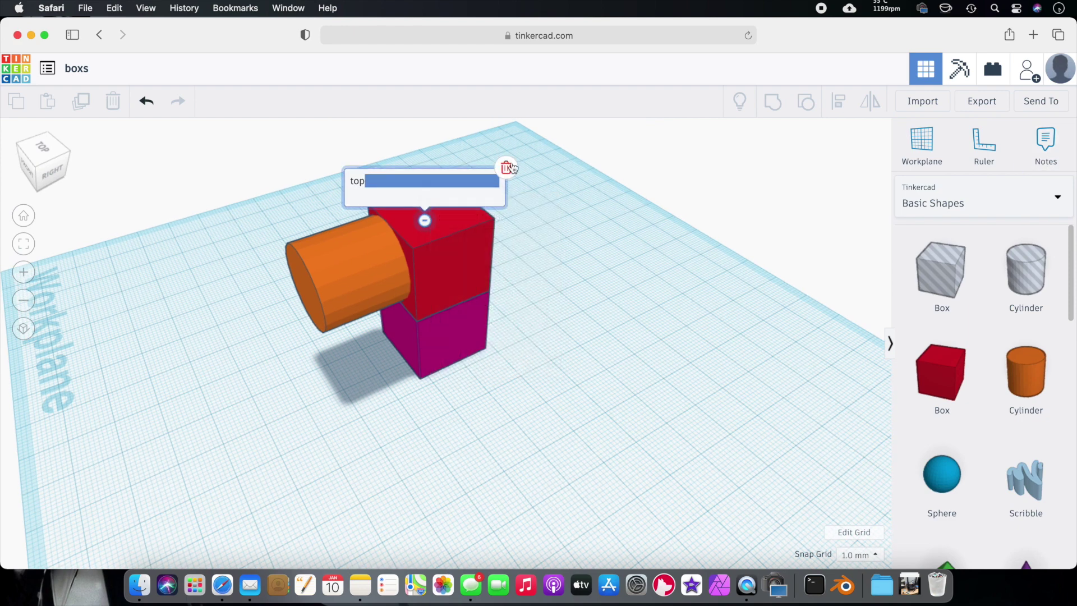
click(507, 168)
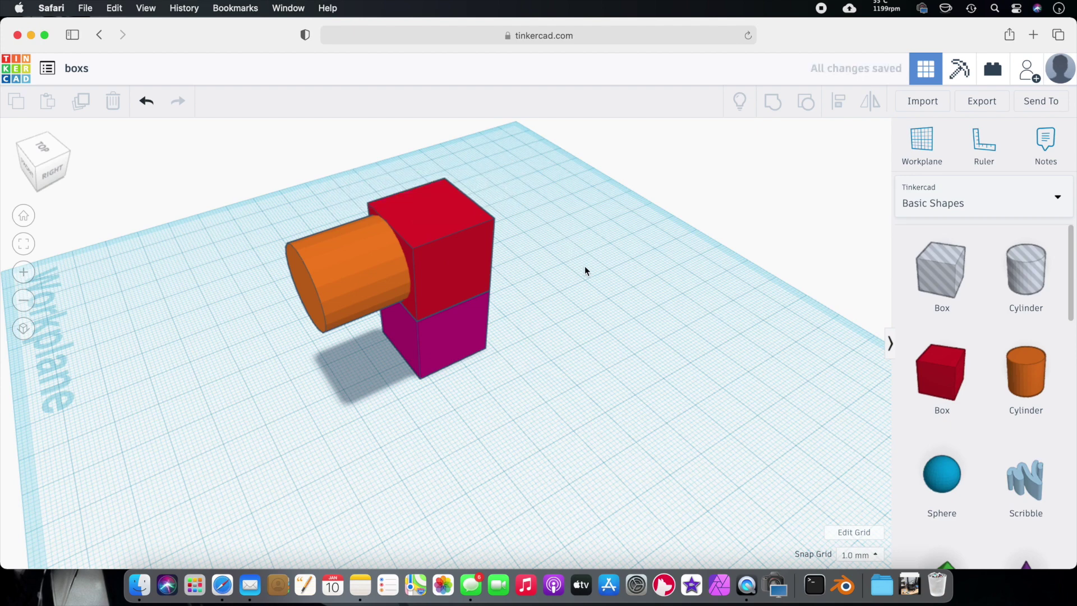
Select the orange cylinder and both boxes together and delete them from the workplane
right_drag(583, 265, 294, 166)
drag(543, 366, 543, 366)
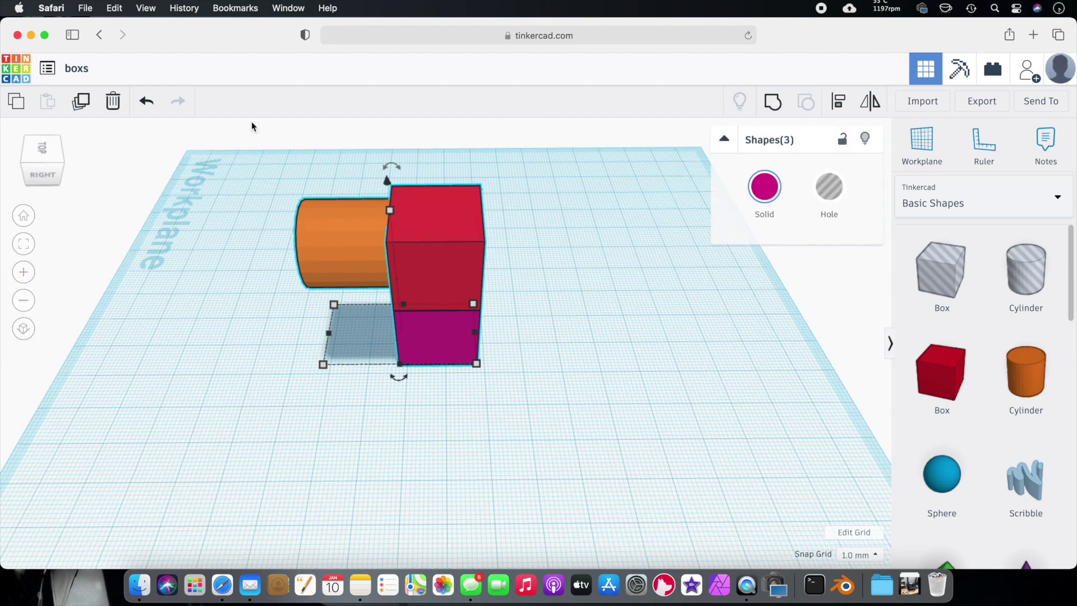
click(123, 106)
Place a solid red box on the workplane and set both of its base dimensions to 30 mm
drag(955, 375, 425, 304)
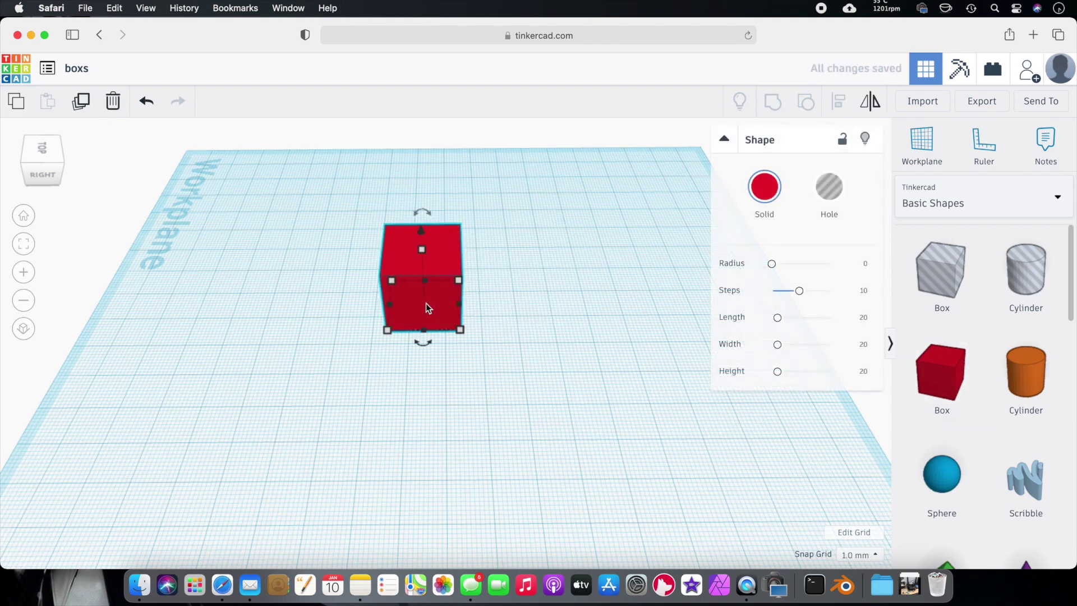
right_drag(354, 224, 471, 271)
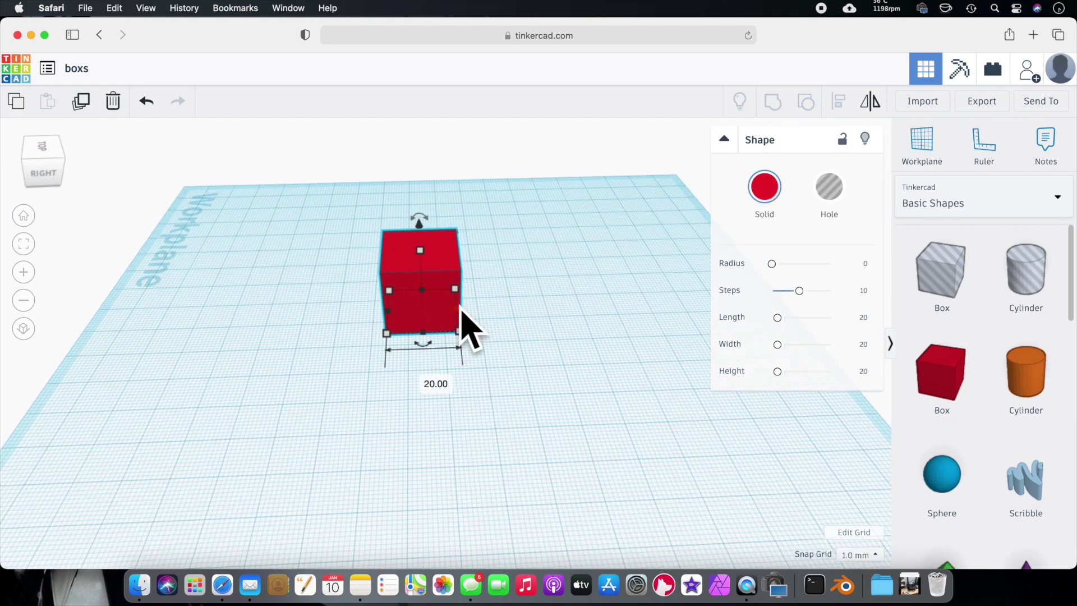
click(323, 312)
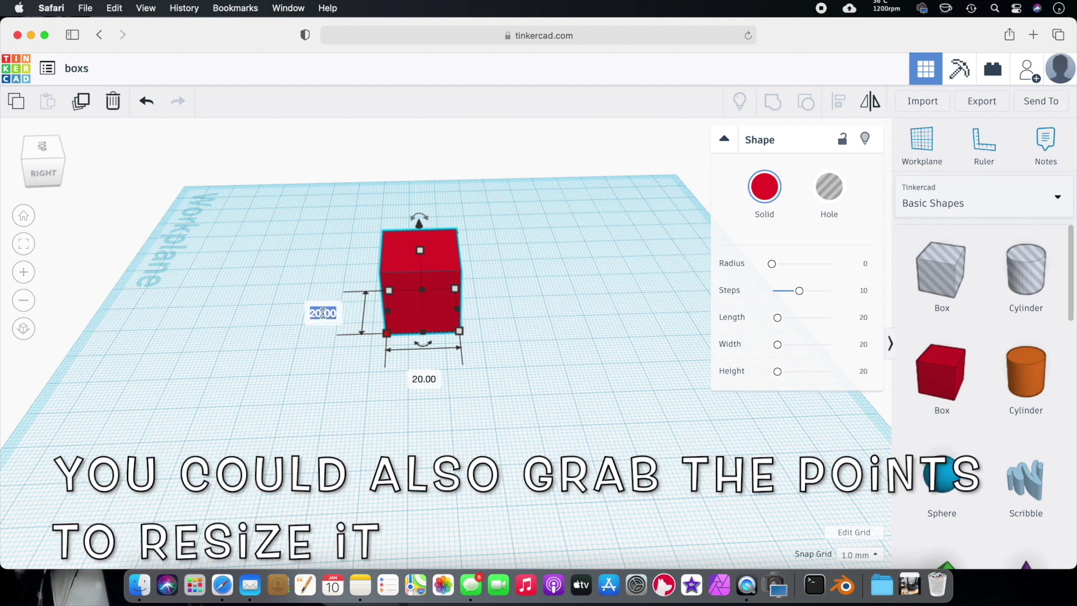
click(429, 379)
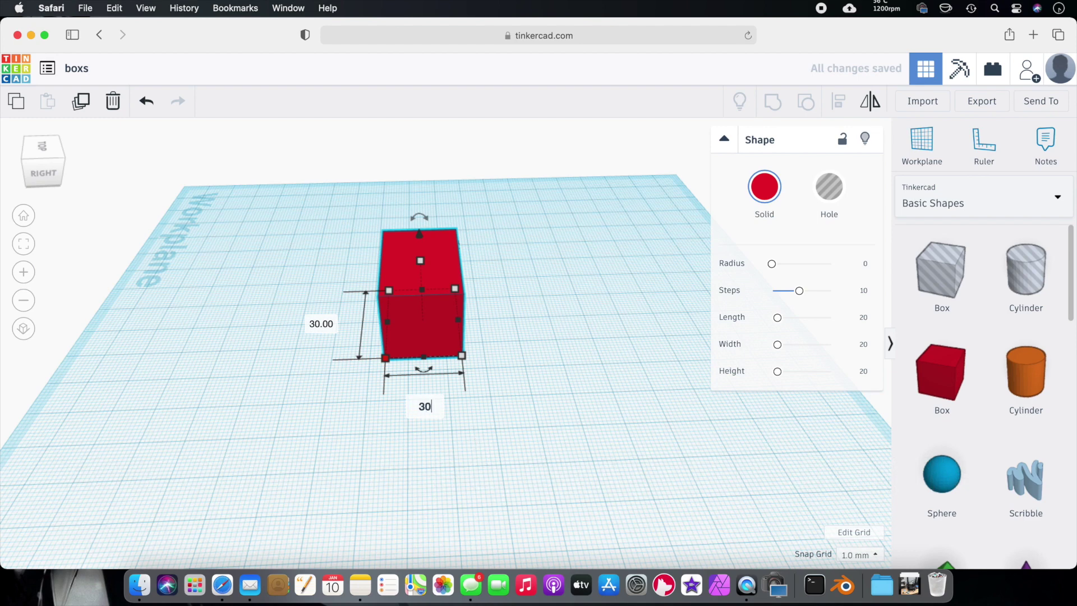
key(Return)
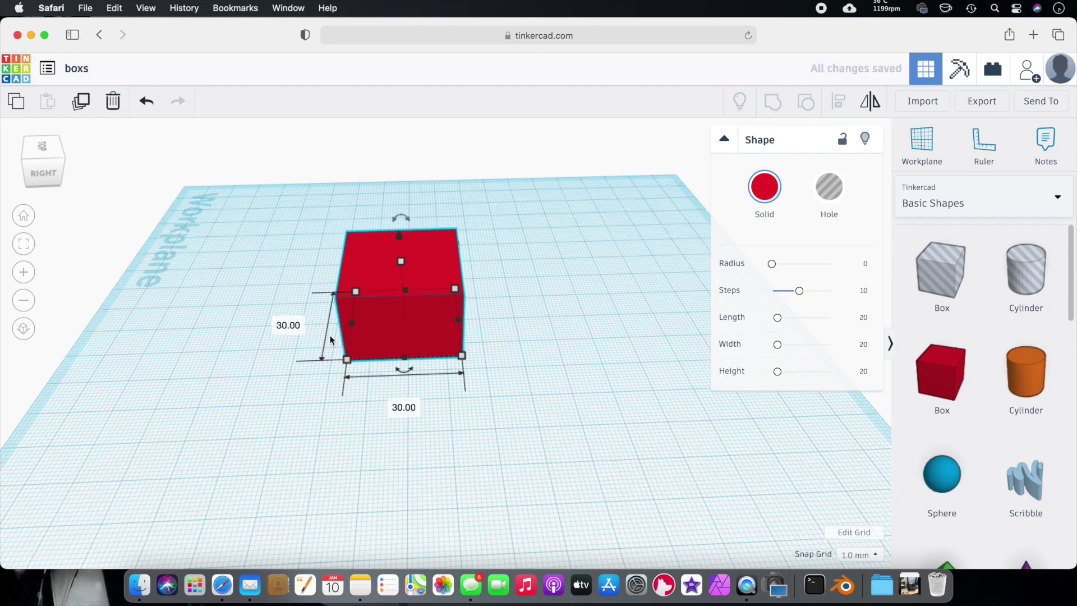
Rotate the red box about its vertical axis, tilt it sideways, and undo both rotations
drag(402, 372, 521, 363)
mouse_move(411, 211)
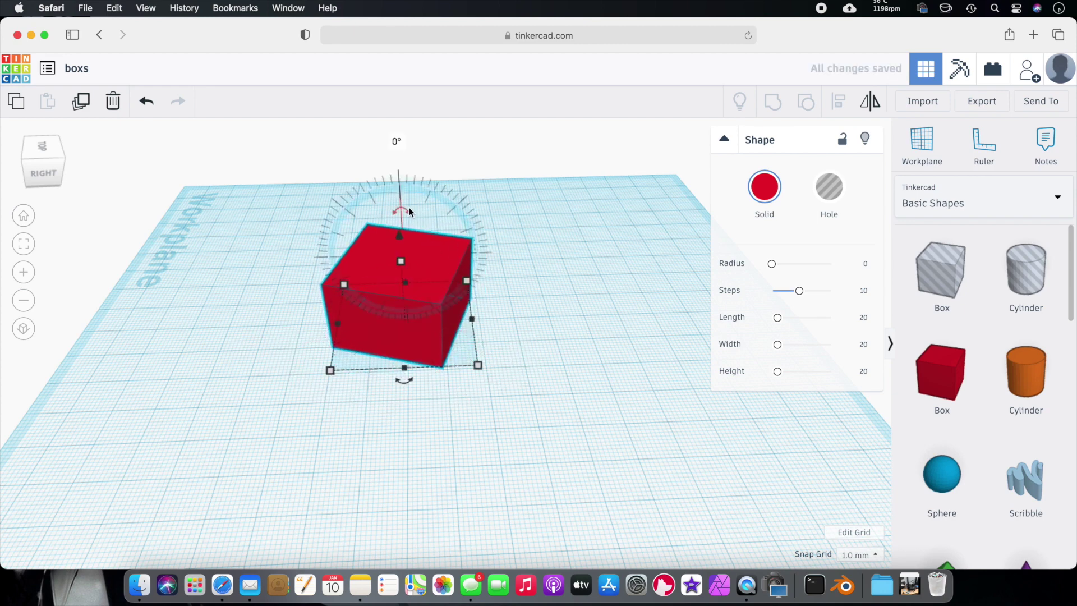
drag(402, 212, 345, 220)
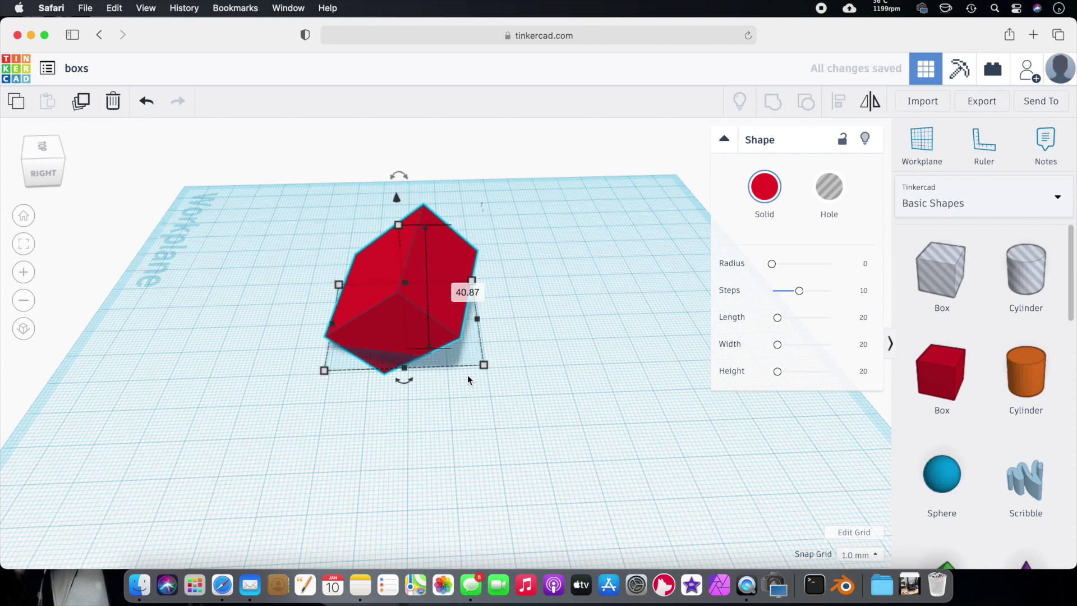
scroll(467, 376, down, 3)
key(super+z)
Set the red box's height to 30 mm
scroll(436, 192, up, 6)
mouse_move(396, 169)
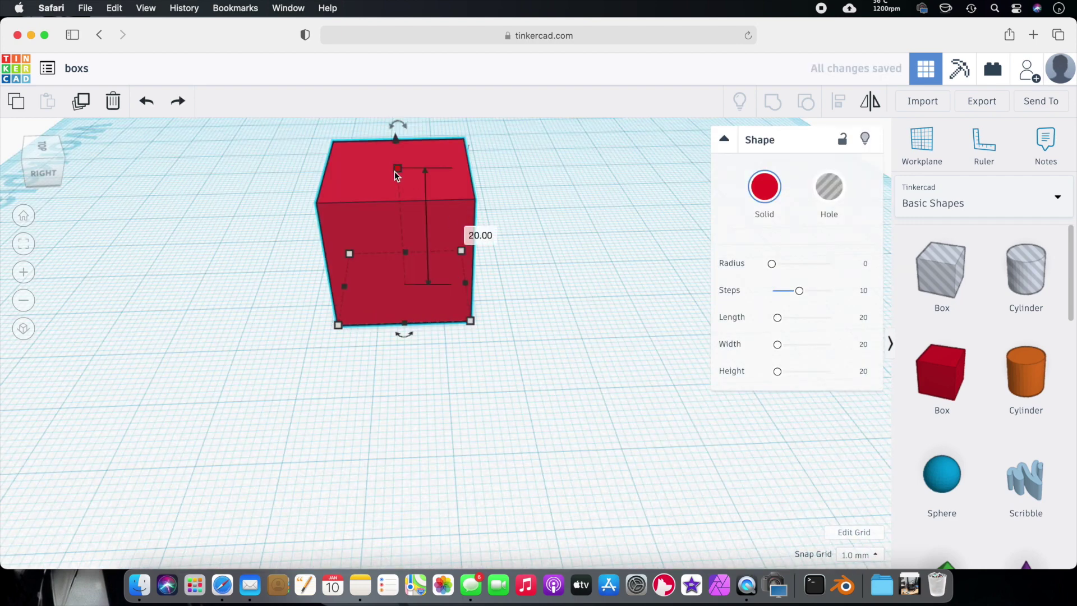
click(468, 230)
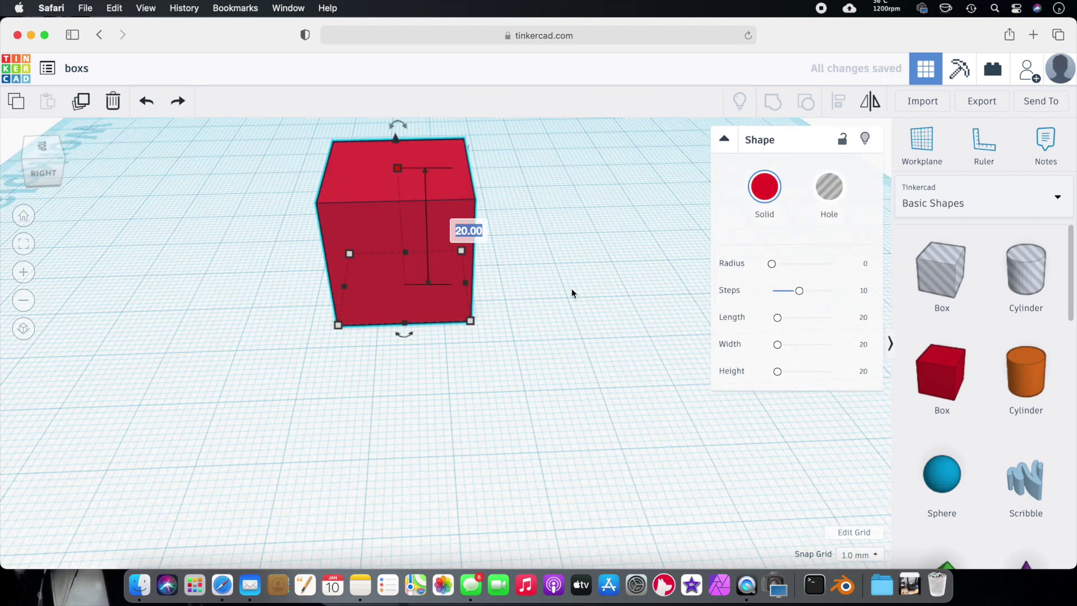
text(30)
key(Return)
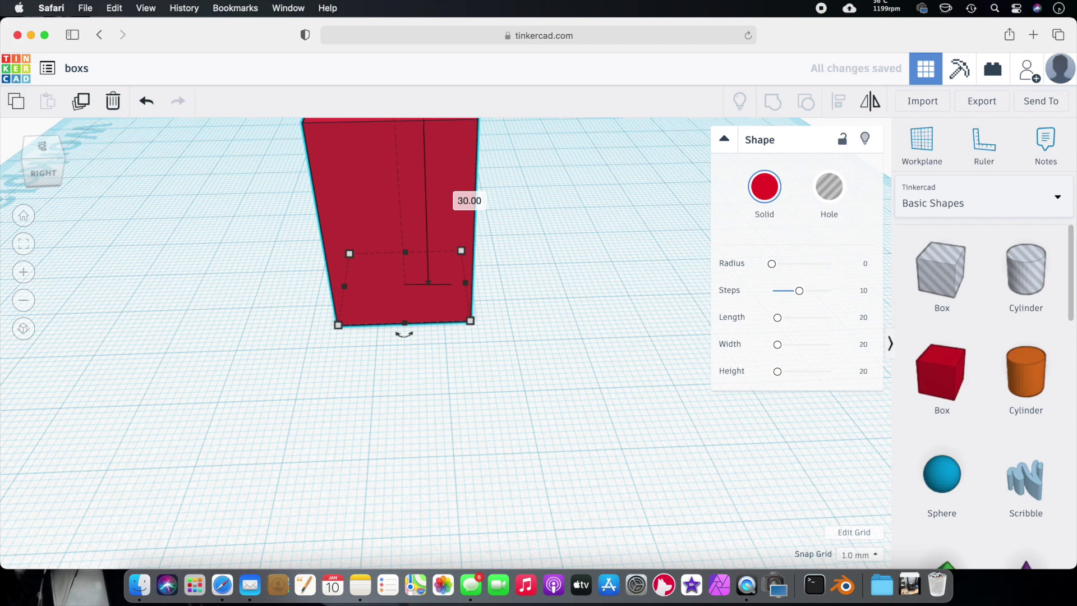
Lift the red box off the workplane and set its elevation to 20 mm
scroll(629, 370, down, 3)
click(552, 309)
click(464, 234)
drag(457, 238, 429, 277)
drag(393, 144, 402, 38)
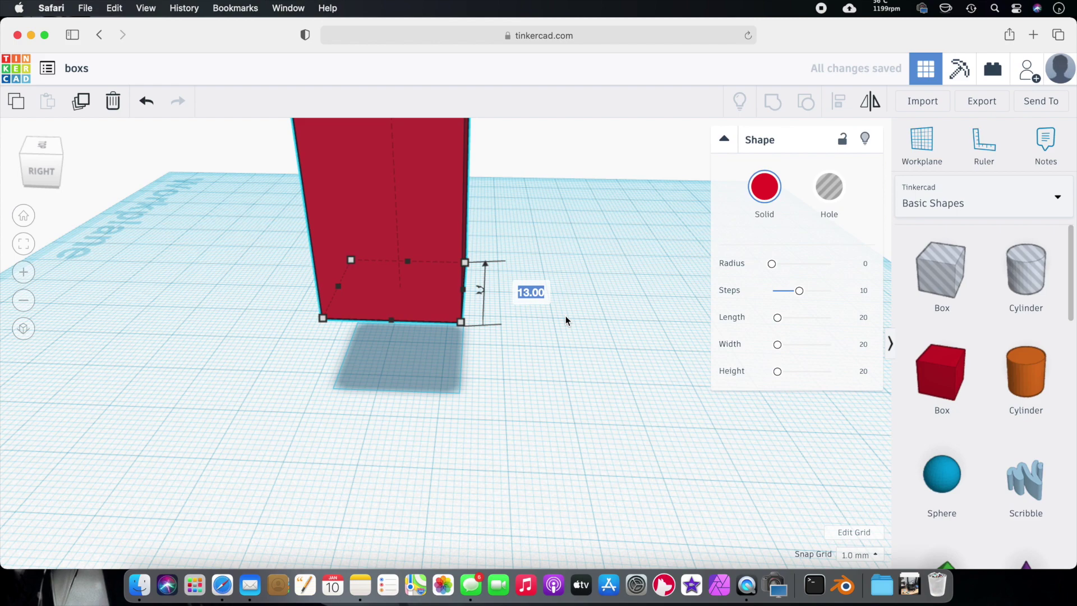
text(20)
key(Return)
click(494, 387)
Inspect the floating red box from several angles and delete it from the workplane
scroll(494, 387, down, 3)
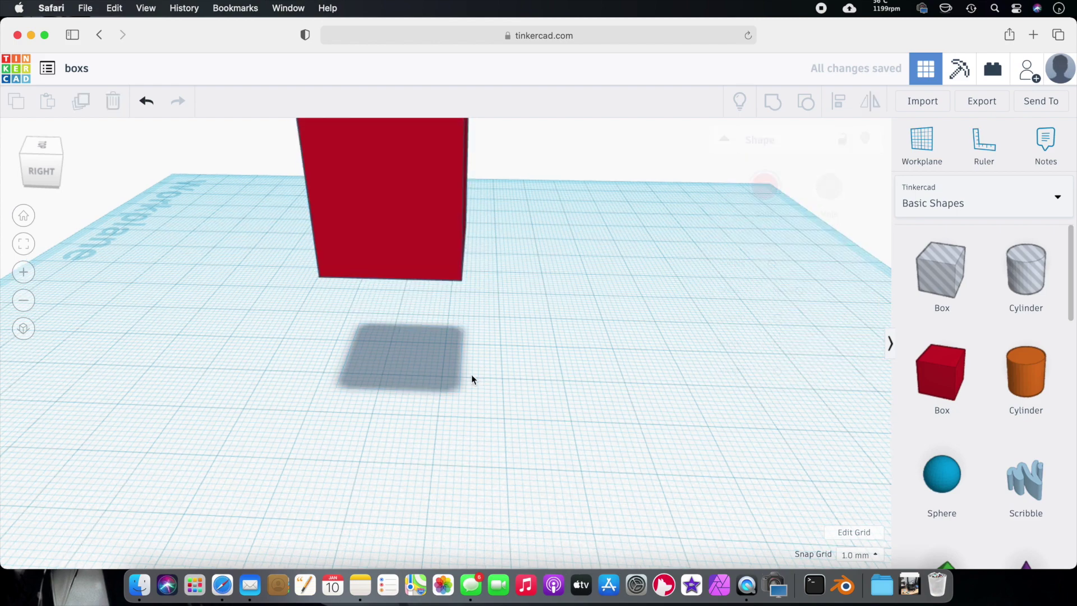
right_drag(381, 325, 469, 350)
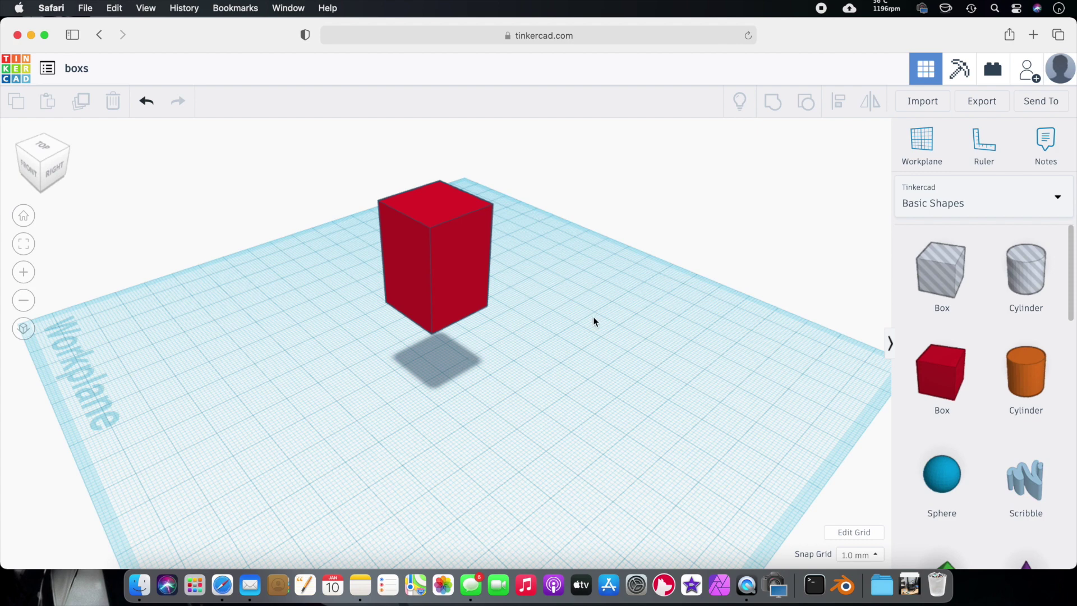
right_drag(599, 327, 490, 329)
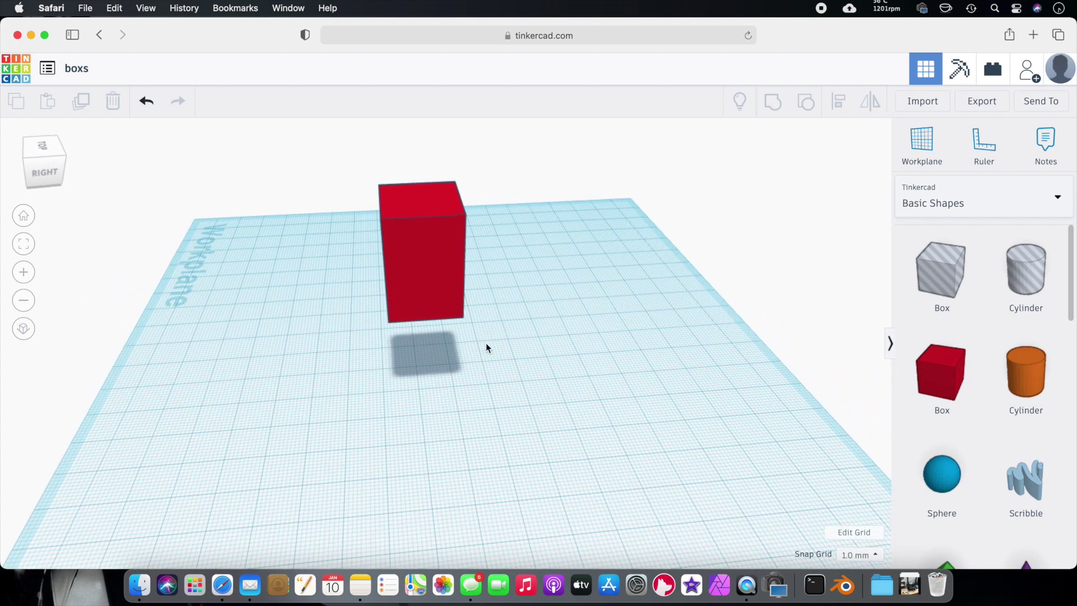
key(Delete)
Add a Scribble shape to the empty workplane and draw a wide rounded loop with a small opening at its upper edge
scroll(981, 363, down, 5)
scroll(981, 362, down, 3)
scroll(982, 363, up, 6)
mouse_move(1037, 295)
mouse_down()
mouse_move(443, 358)
mouse_move(561, 351)
mouse_up()
drag(479, 352, 481, 350)
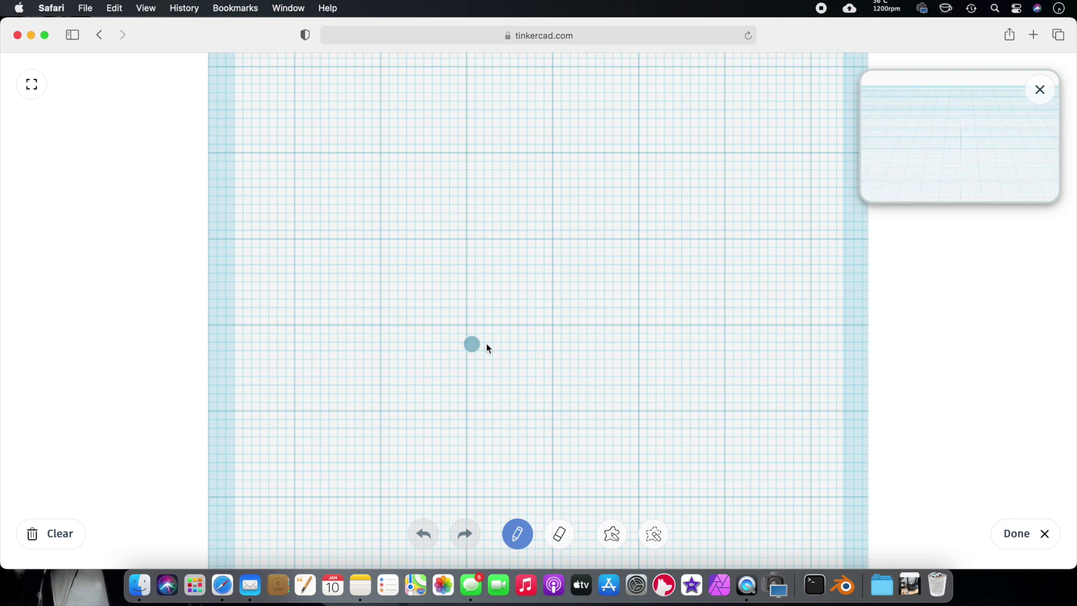
drag(469, 300, 587, 230)
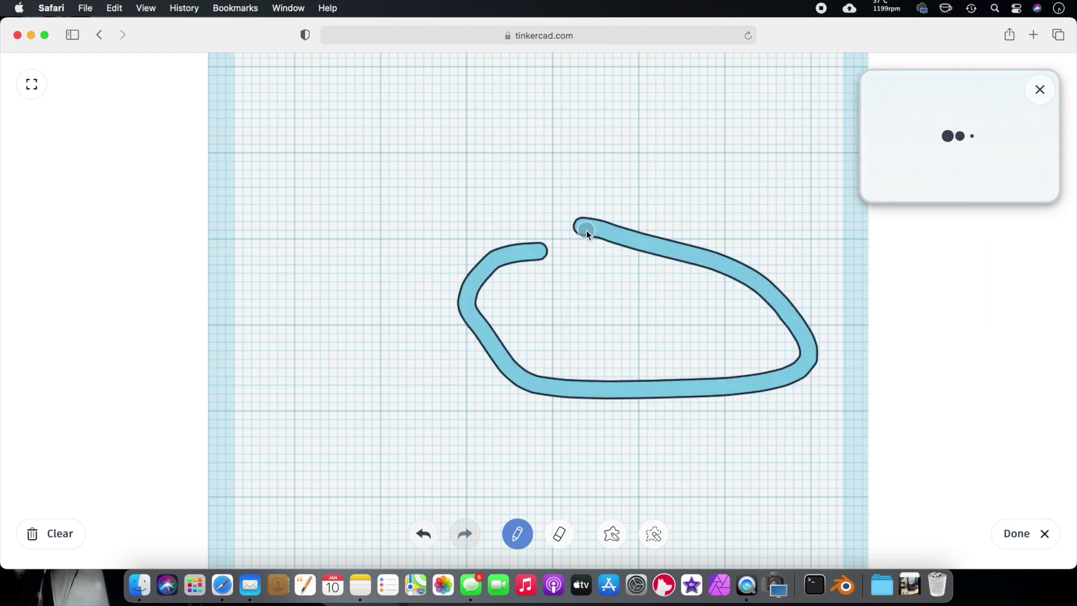
Erase a narrow gap through the lower edge of the scribbled loop and finish the scribble
click(559, 533)
drag(637, 339, 621, 382)
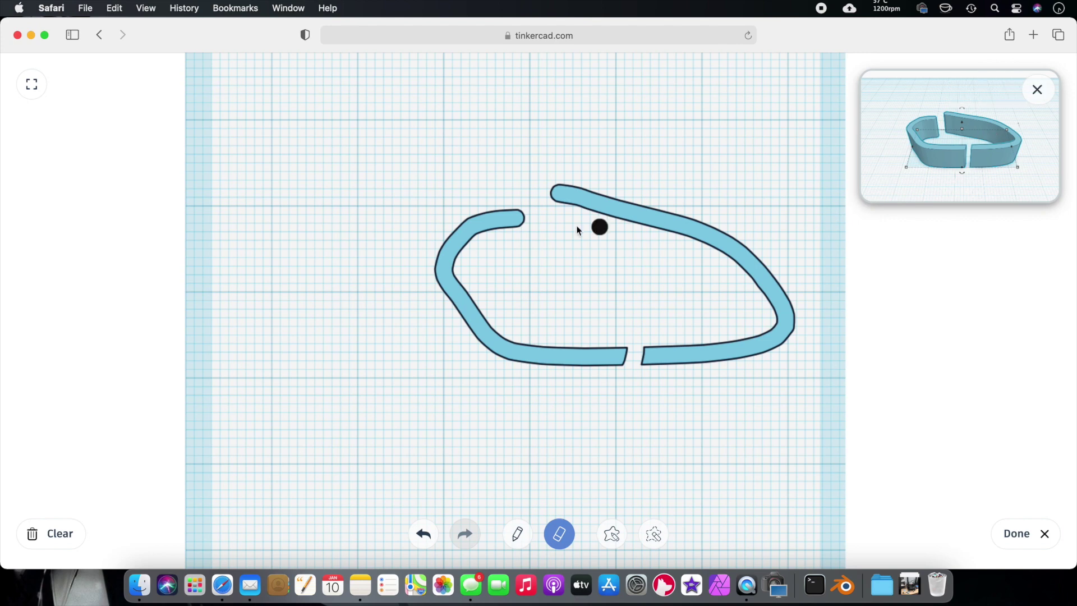
click(1023, 534)
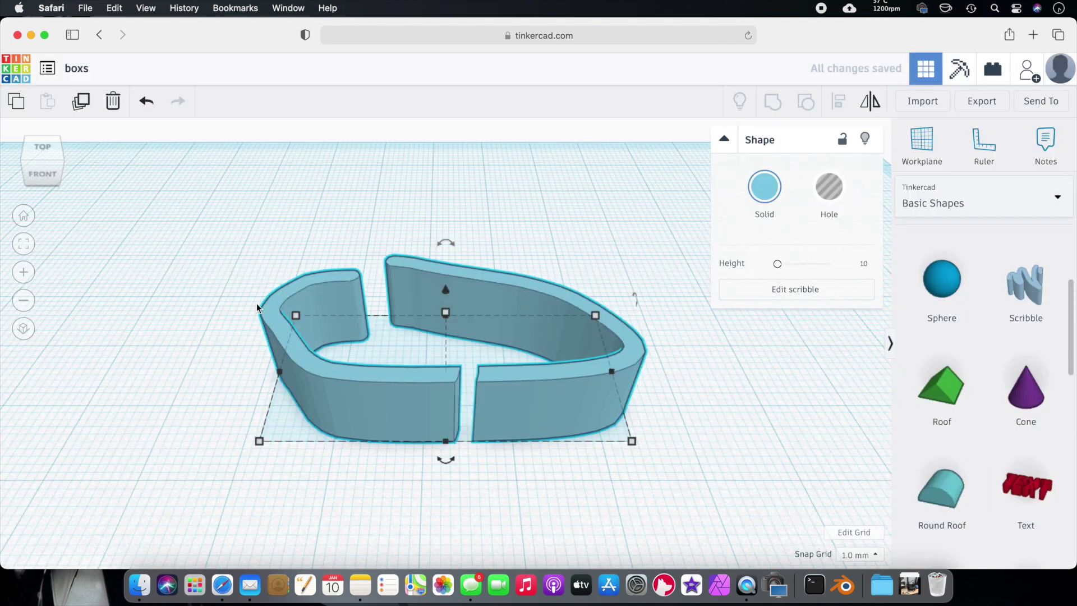
Place a Text shape behind the scribble and change its text to "will"
right_drag(207, 268, 680, 438)
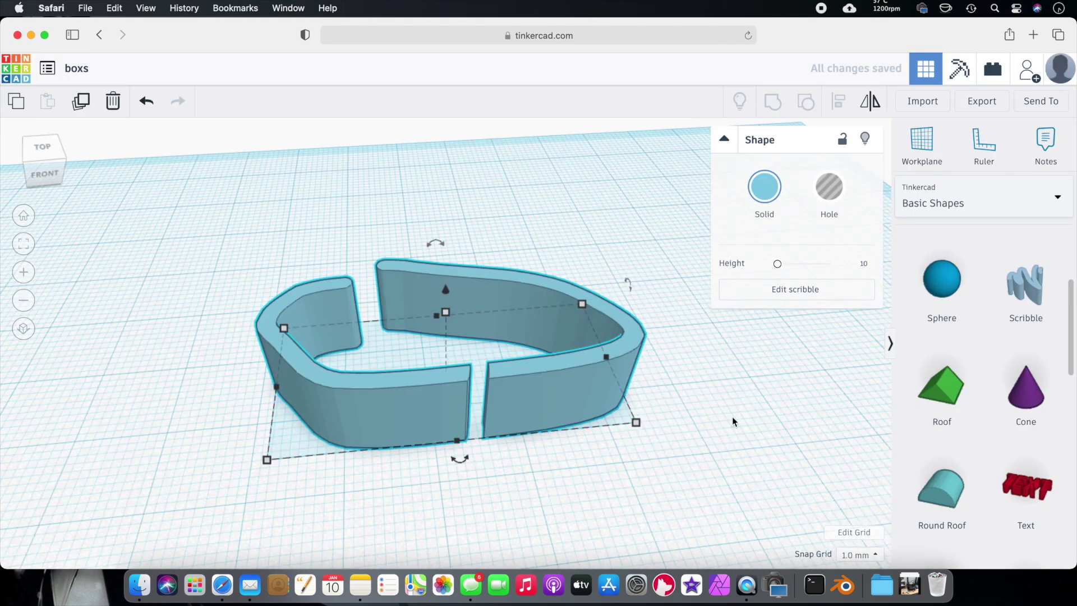
drag(1026, 473, 452, 233)
click(766, 265)
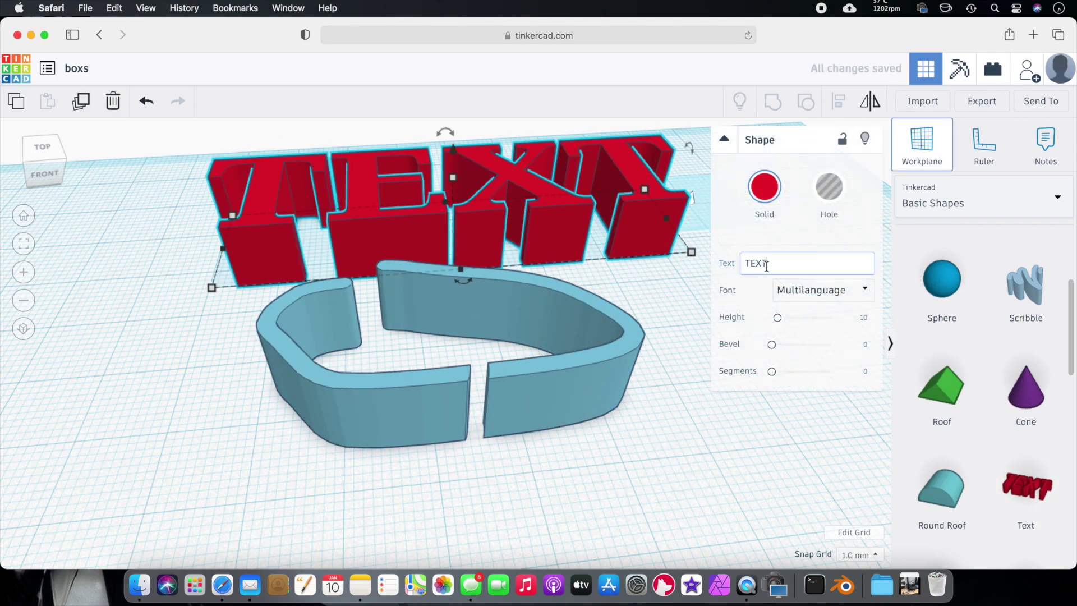
text(will)
Choose the Multilanguage font for the text and set its height to 7.56, bevel to 0.99 and segments to 4
click(821, 290)
click(816, 313)
click(785, 344)
drag(786, 327, 822, 371)
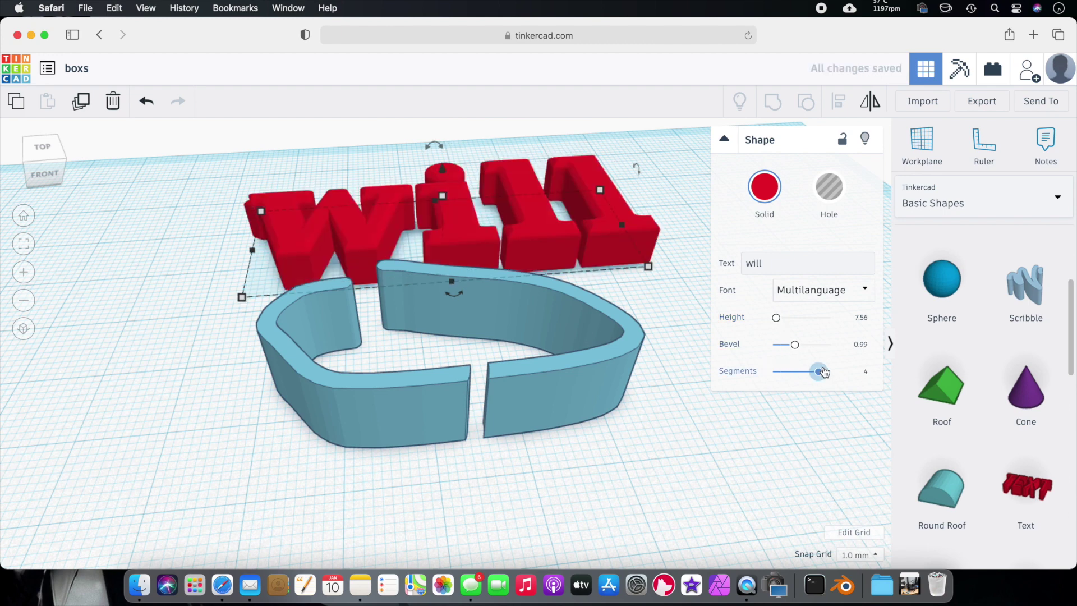
Browse the Text and numbers, Characters and Shape Library collections, including the Shape Library's list of categories
scroll(561, 209, down, 2)
scroll(981, 393, up, 3)
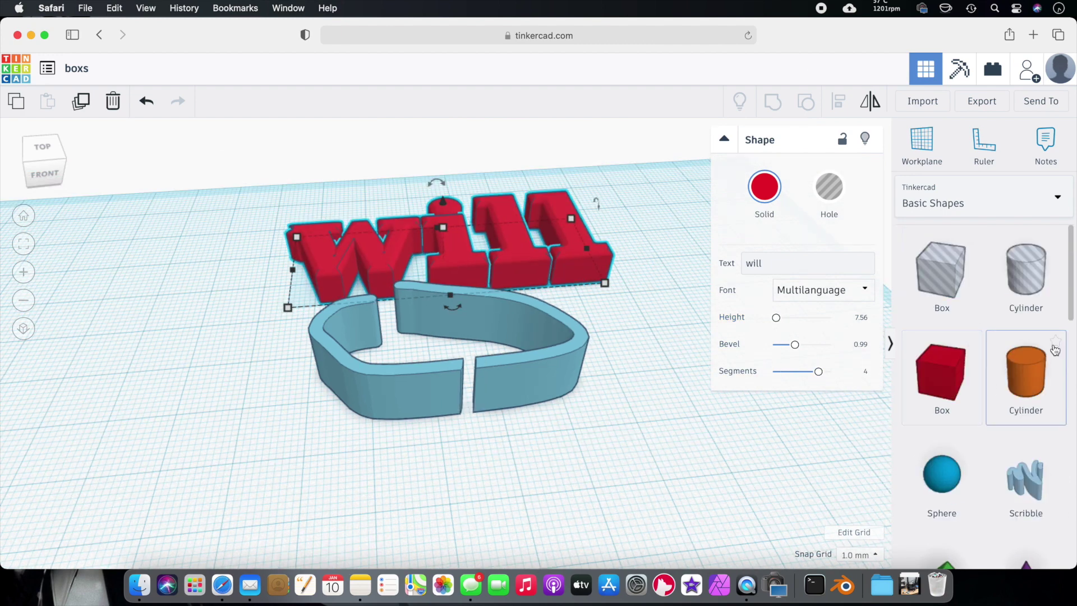
click(960, 209)
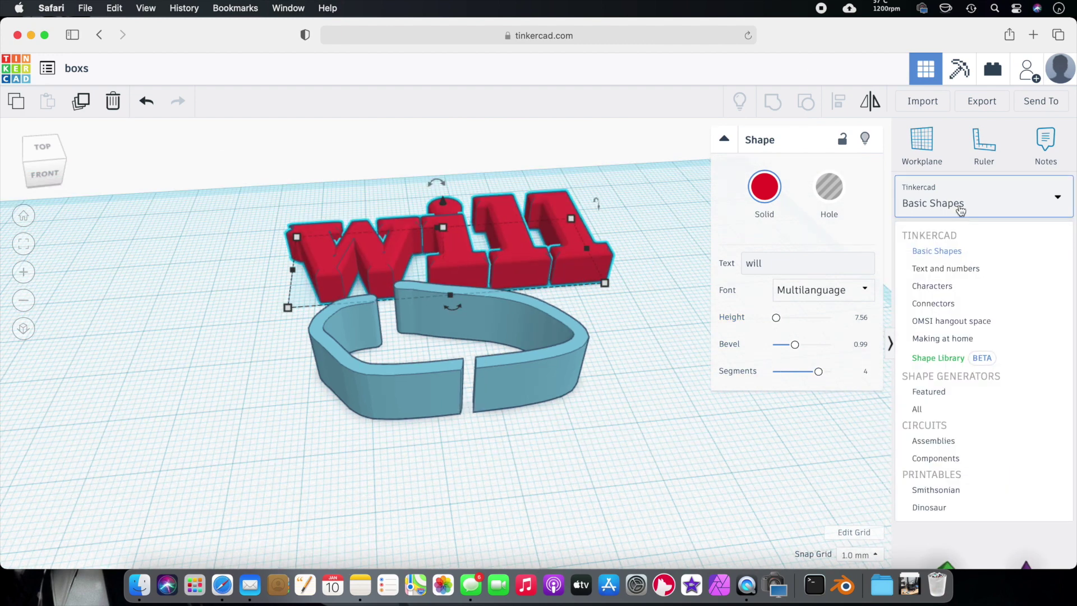
click(964, 271)
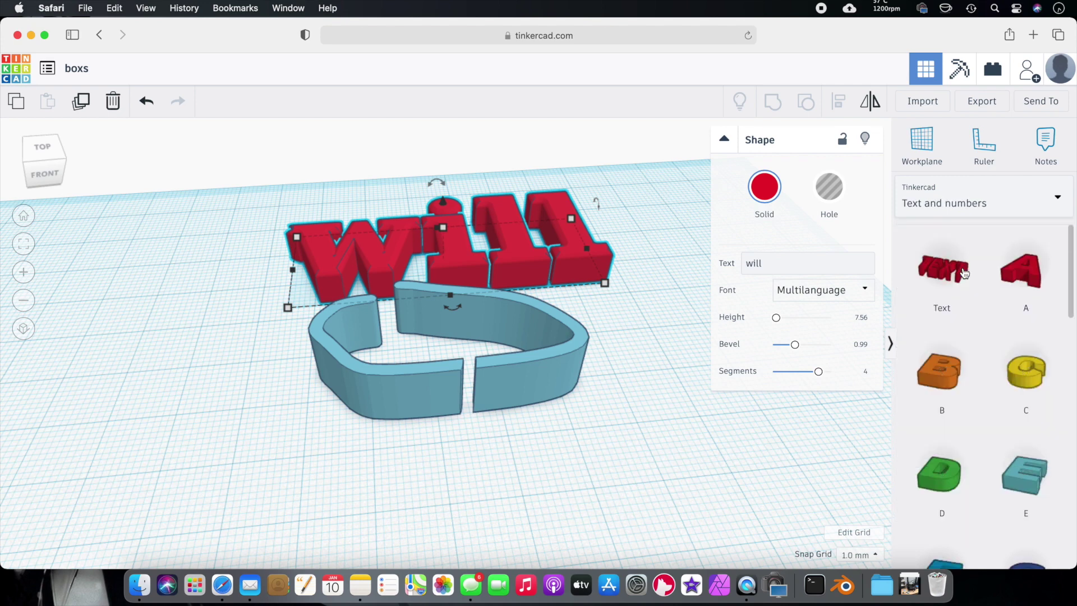
scroll(972, 471, down, 1)
scroll(972, 471, down, 3)
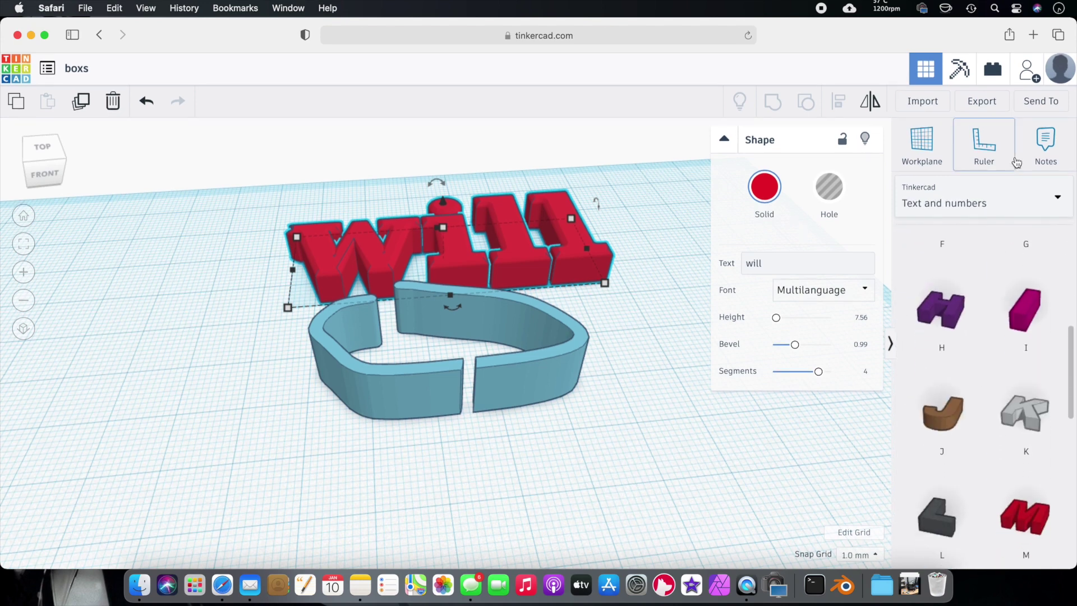
click(975, 207)
click(967, 286)
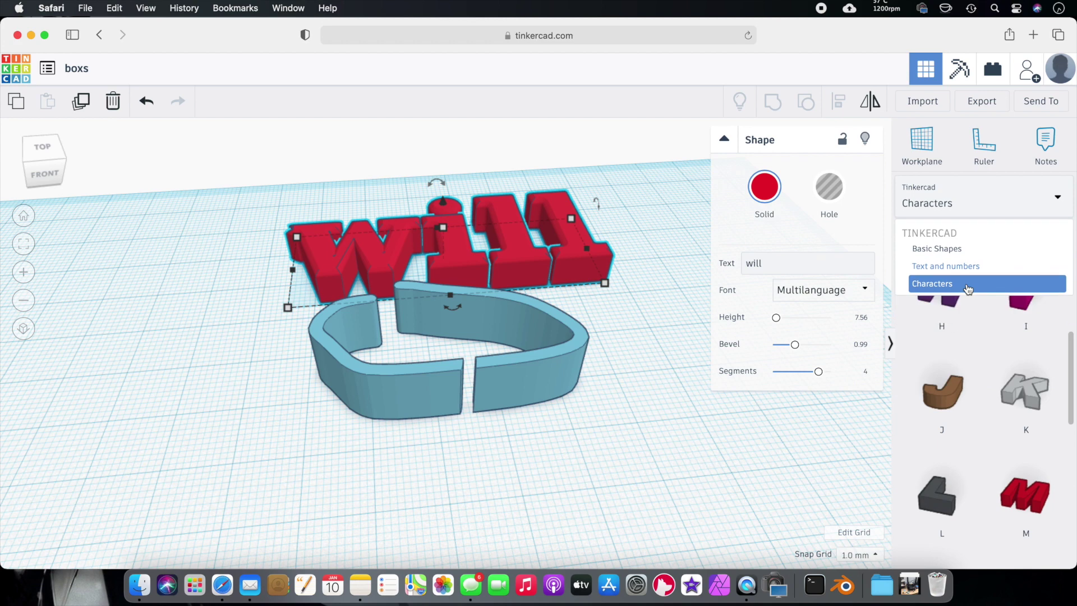
click(1000, 210)
click(938, 358)
click(981, 239)
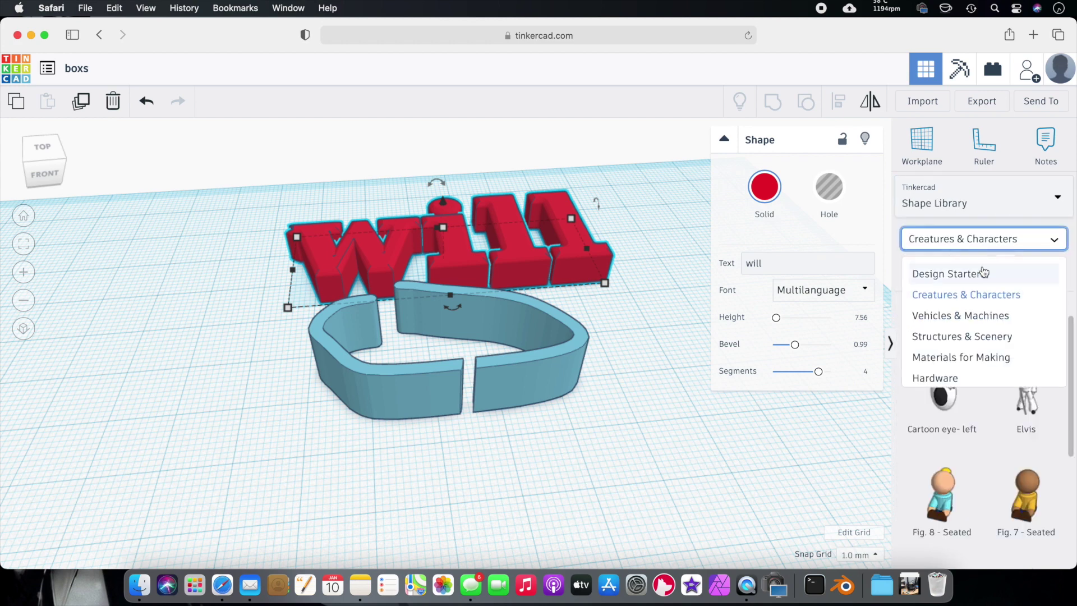
Place a MetaFillet and an ISO metric thread from the favorite shapes on opposite sides of the scribble
click(978, 203)
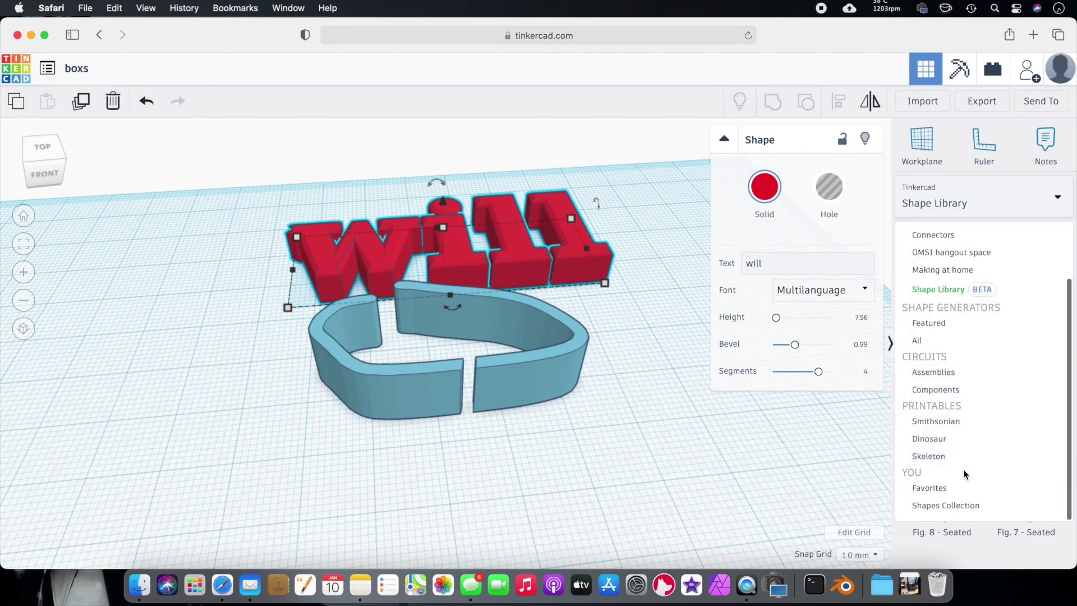
click(947, 489)
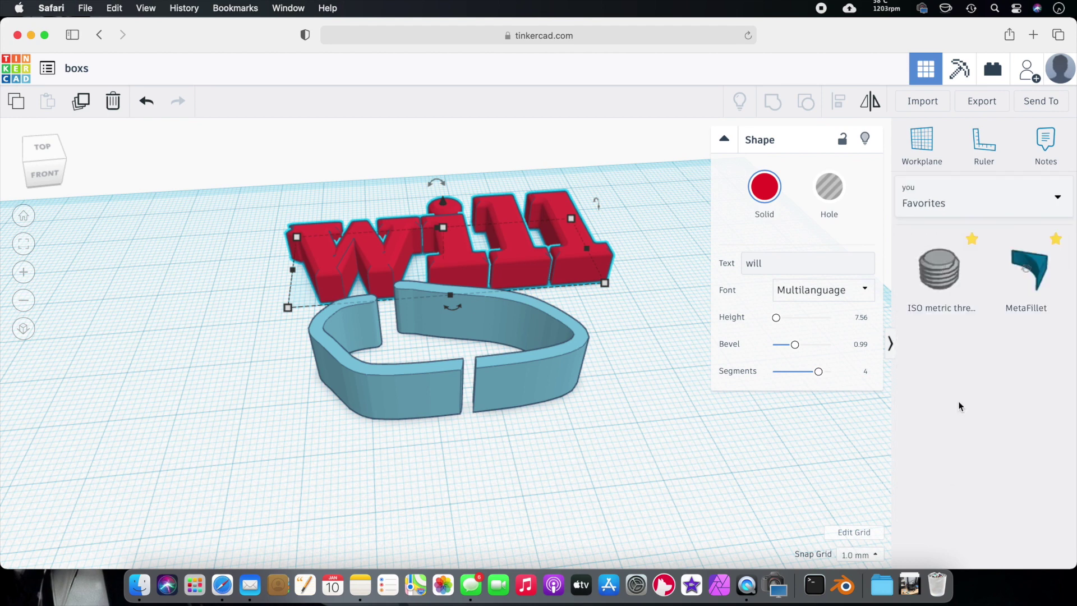
drag(1037, 274, 633, 389)
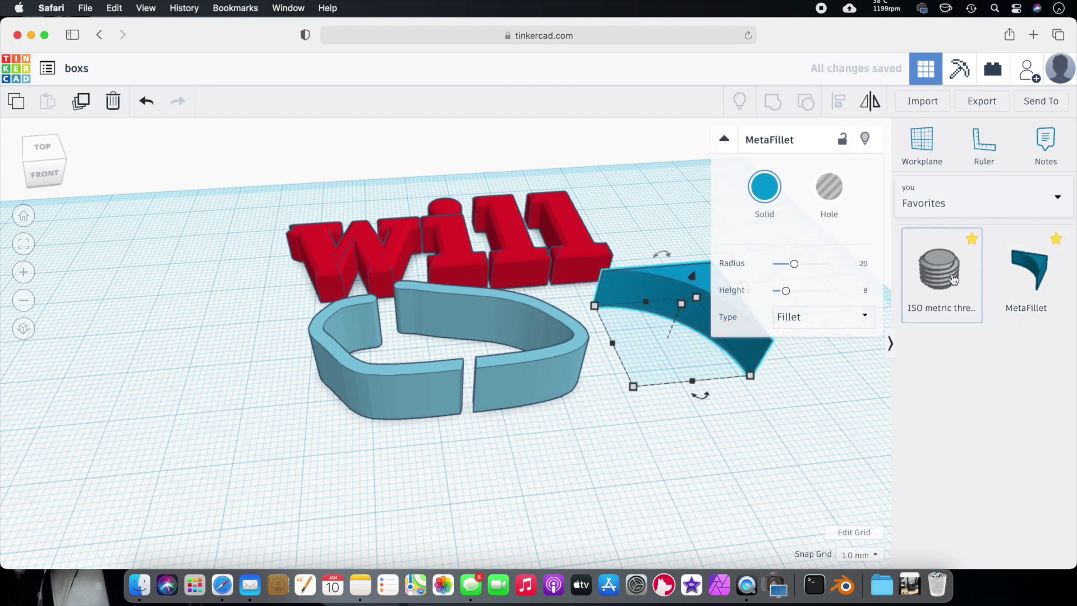
drag(944, 287, 210, 388)
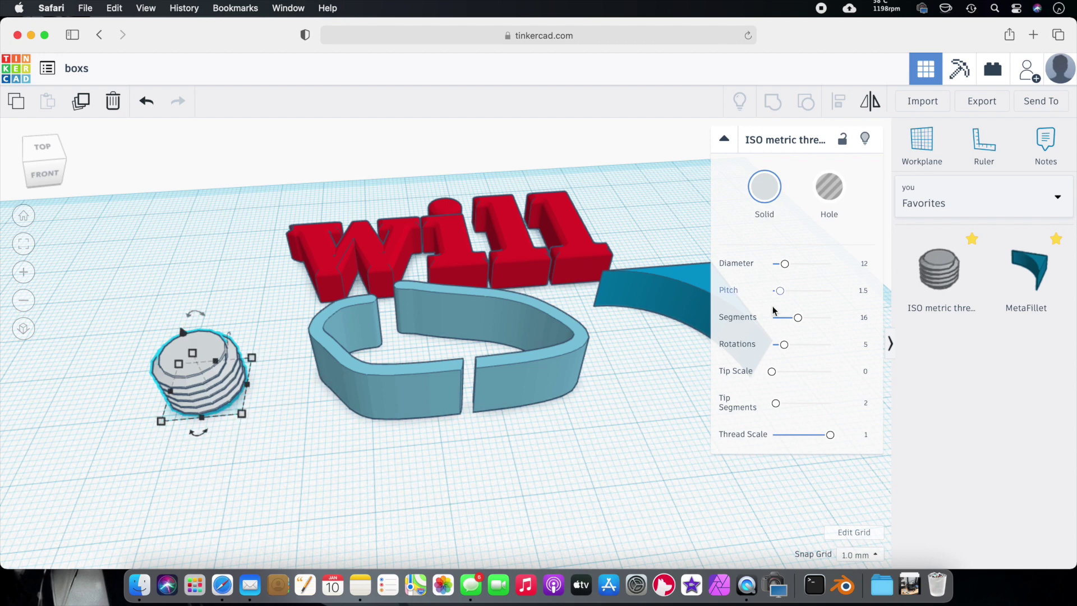
Set the metric thread's diameter to 21.56, pitch 3.91, segments 26, rotations 9, tip scale 0.59, tip segments 10 and thread scale 0.65
drag(785, 264, 806, 403)
drag(830, 435, 809, 440)
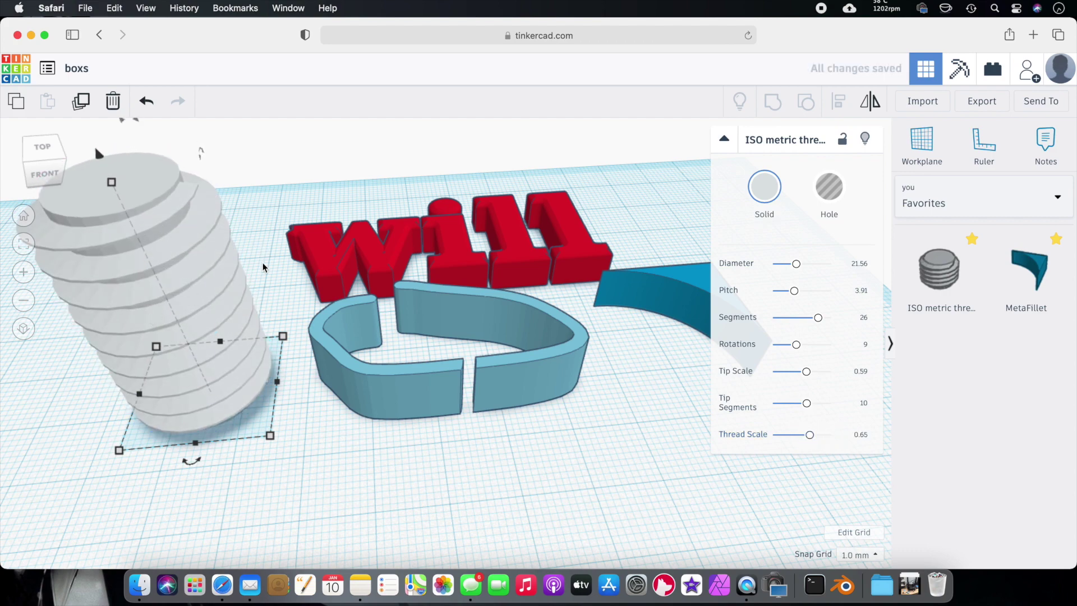
key(f)
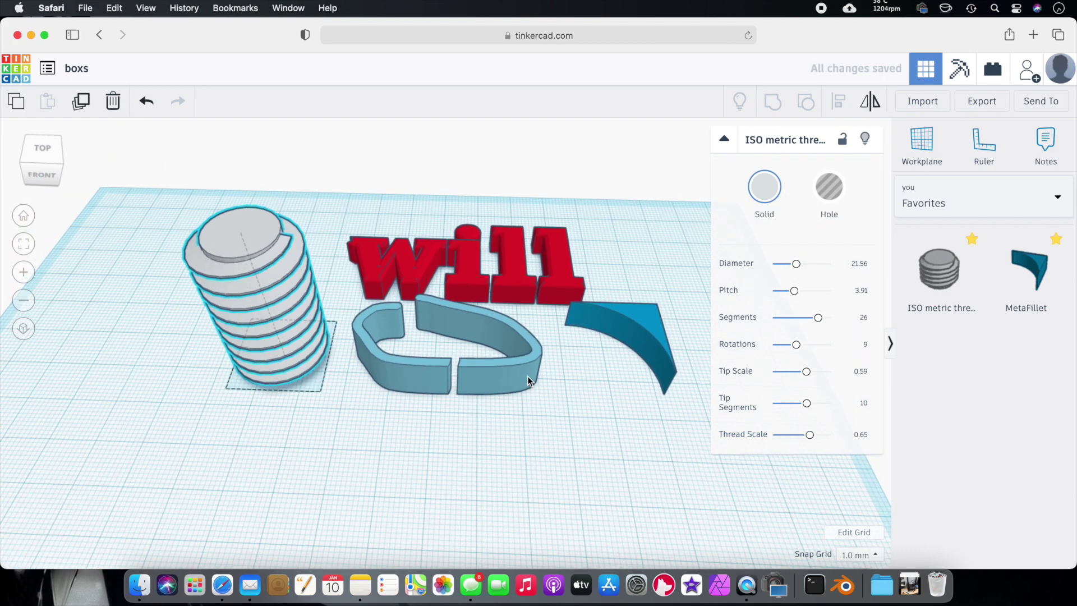
Switch the shape collection from Favorites back to Basic Shapes
click(961, 208)
click(967, 210)
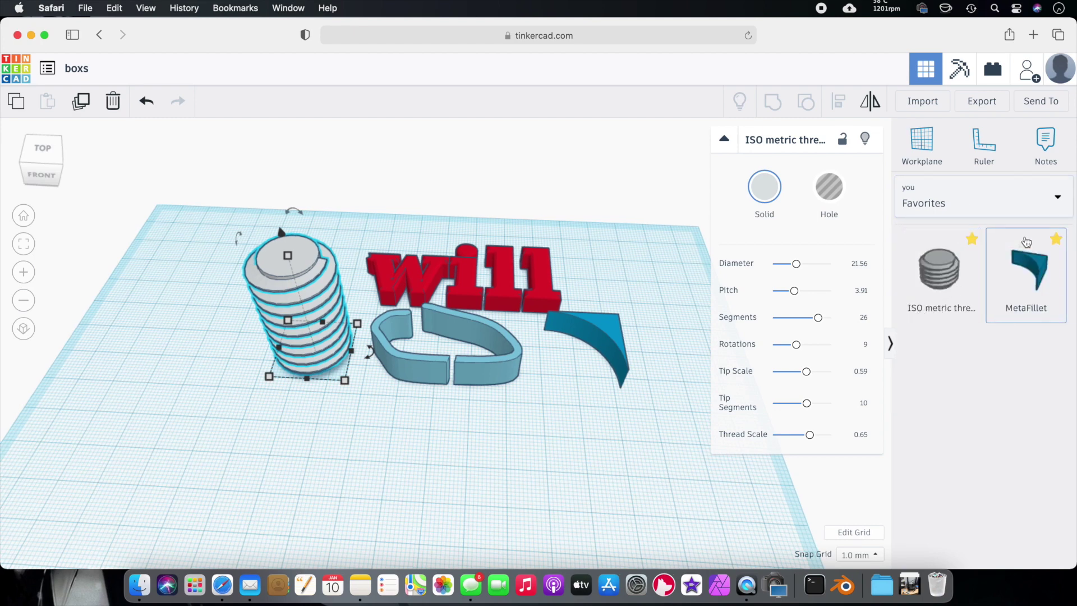
click(1008, 208)
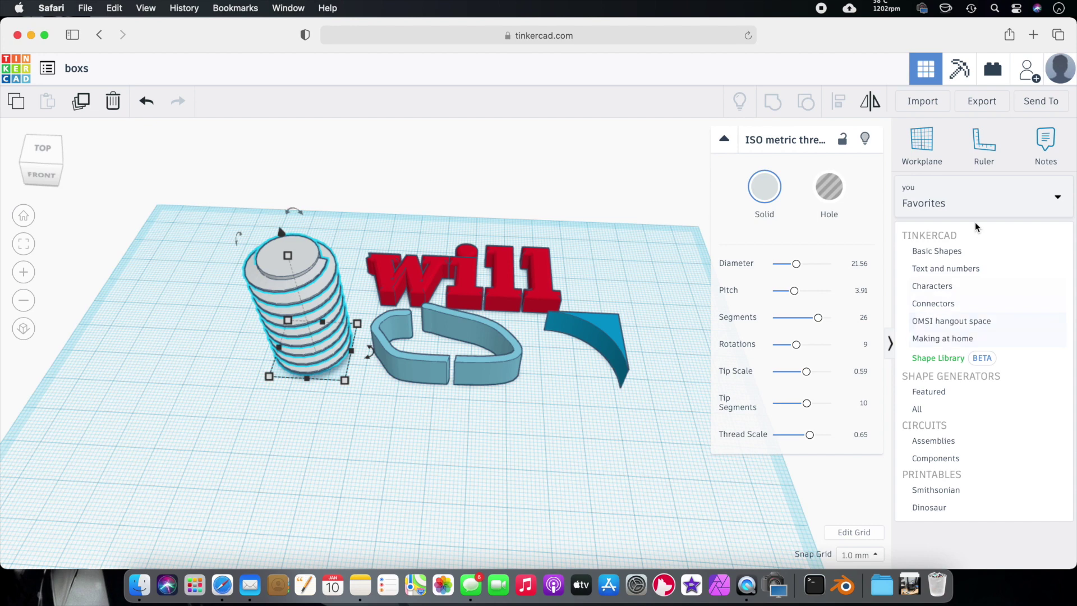
click(937, 251)
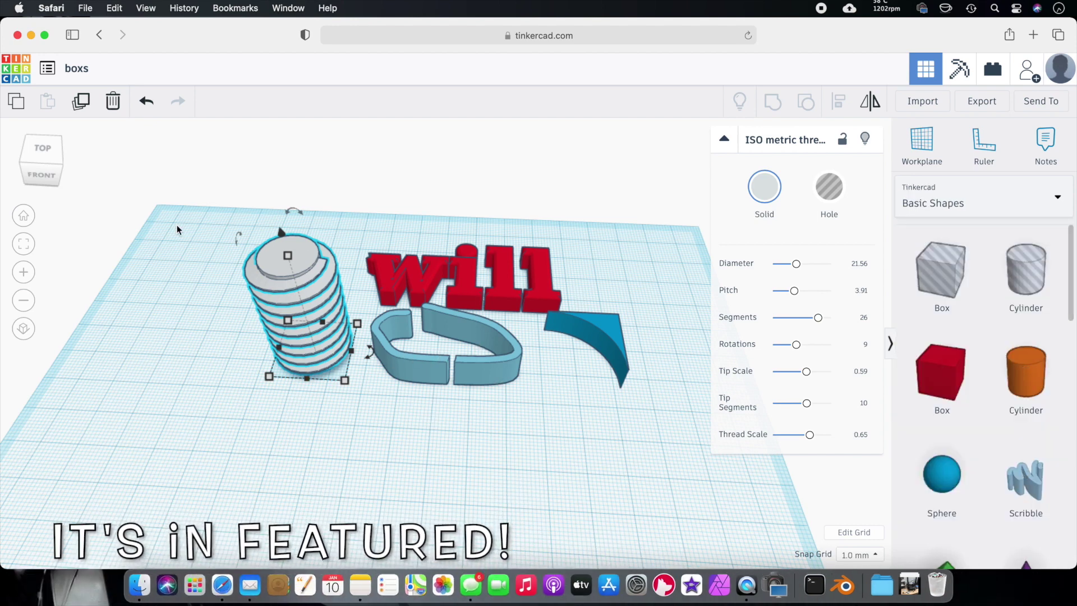
Select the thread, text, scribble and fillet together and delete them from the workplane
click(189, 257)
drag(581, 452, 645, 453)
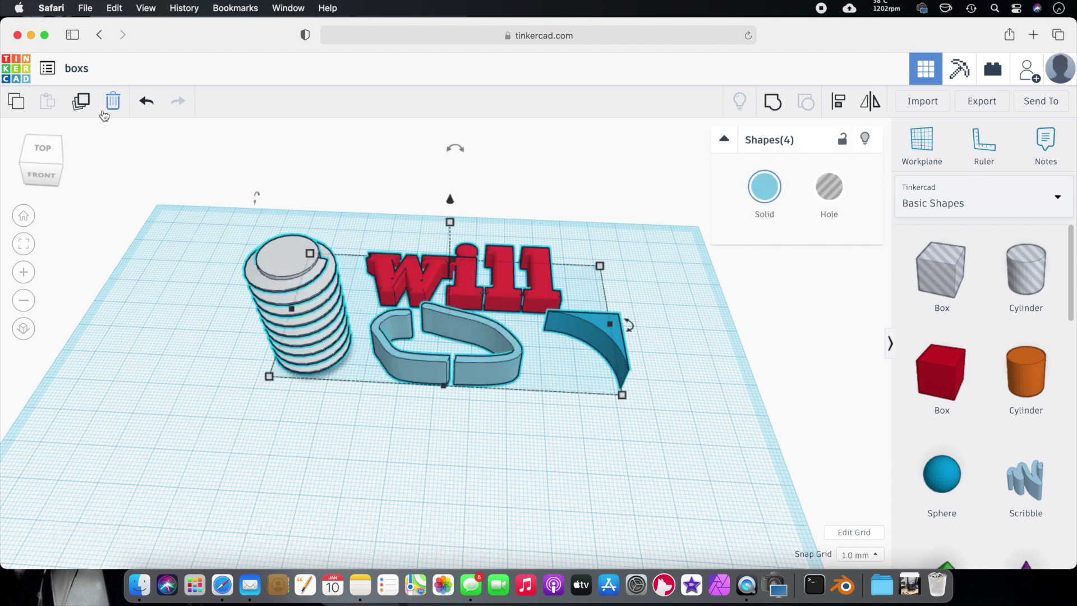
key(Delete)
Place a solid red box near the middle of the empty workplane
right_drag(402, 403, 435, 398)
scroll(416, 435, down, 5)
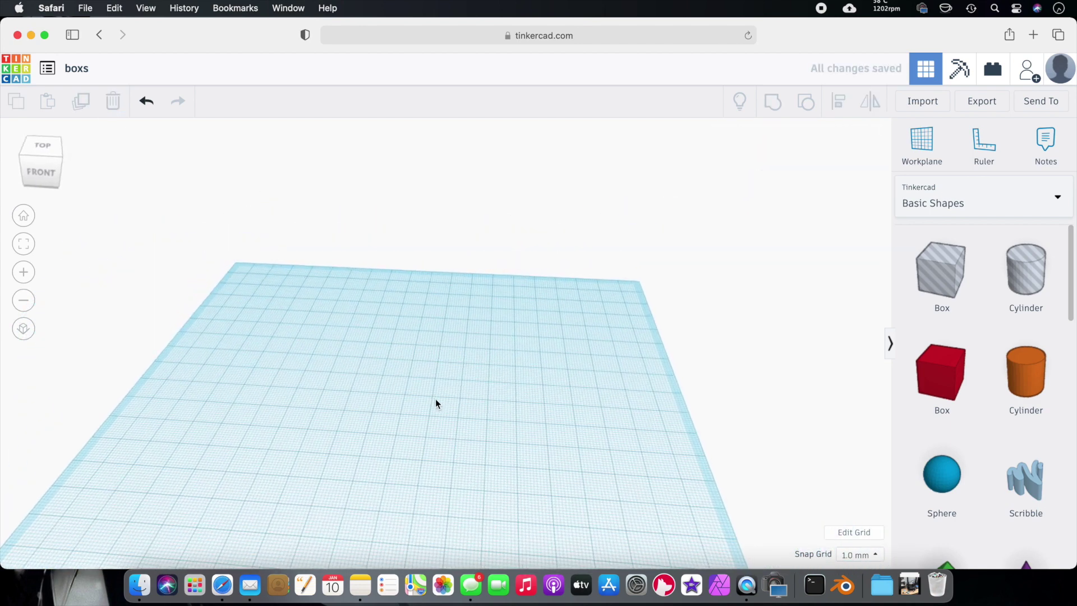
scroll(399, 405, down, 8)
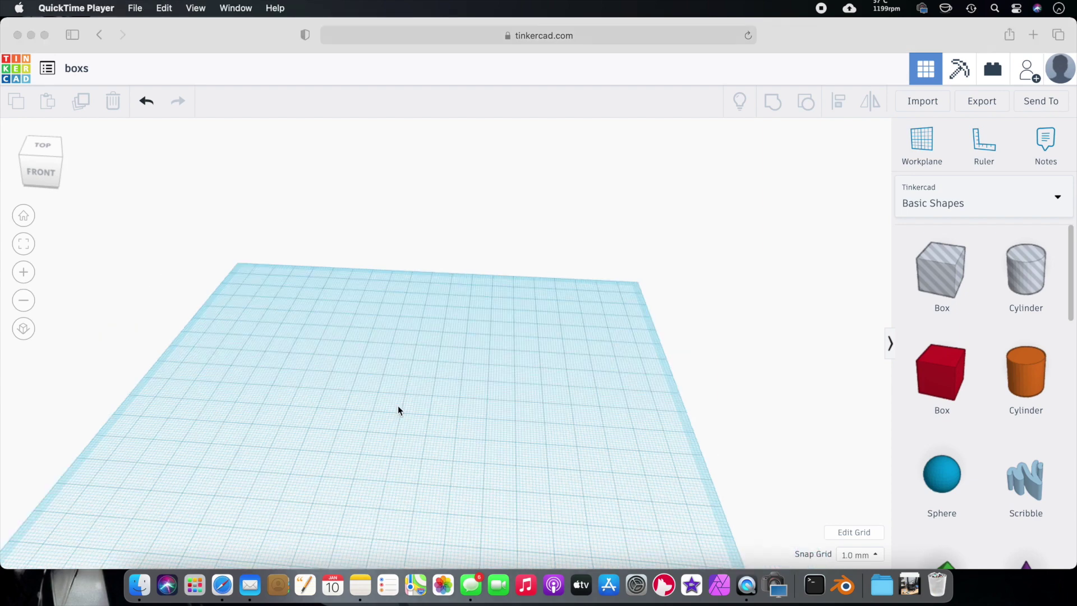
scroll(395, 402, up, 5)
right_drag(394, 402, 679, 469)
scroll(680, 469, down, 2)
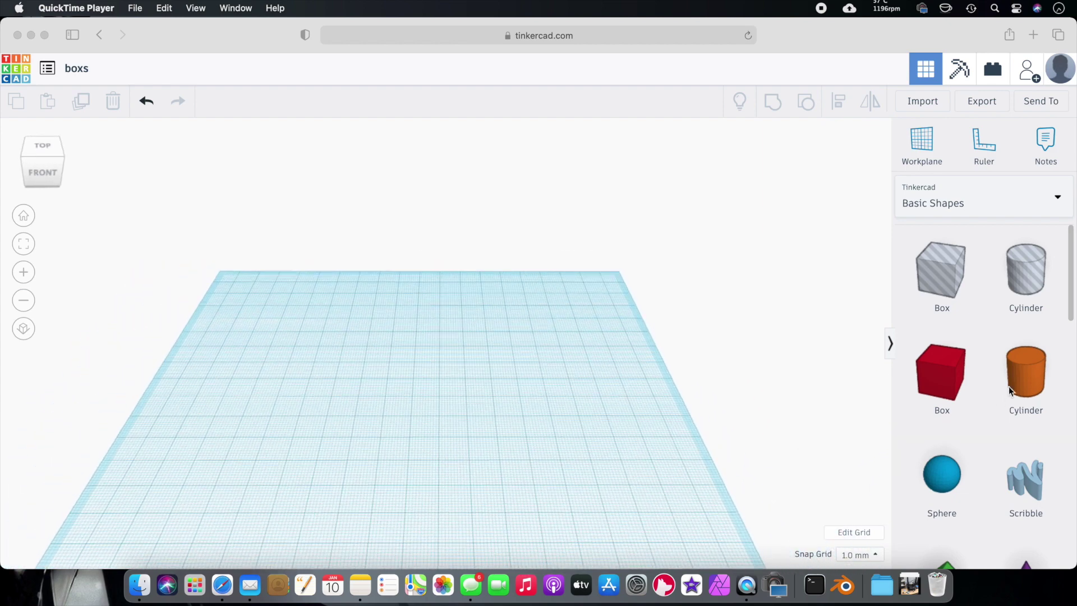
drag(957, 380, 420, 395)
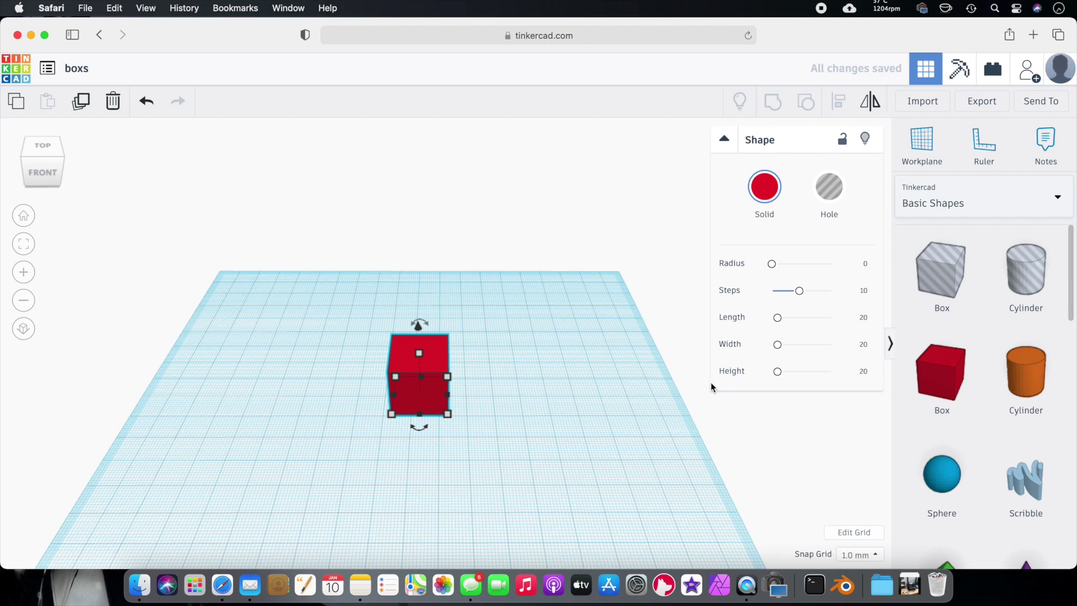
Place a roof on the red box using a temporary workplane on its top face, and return the workplane to the base grid
click(922, 145)
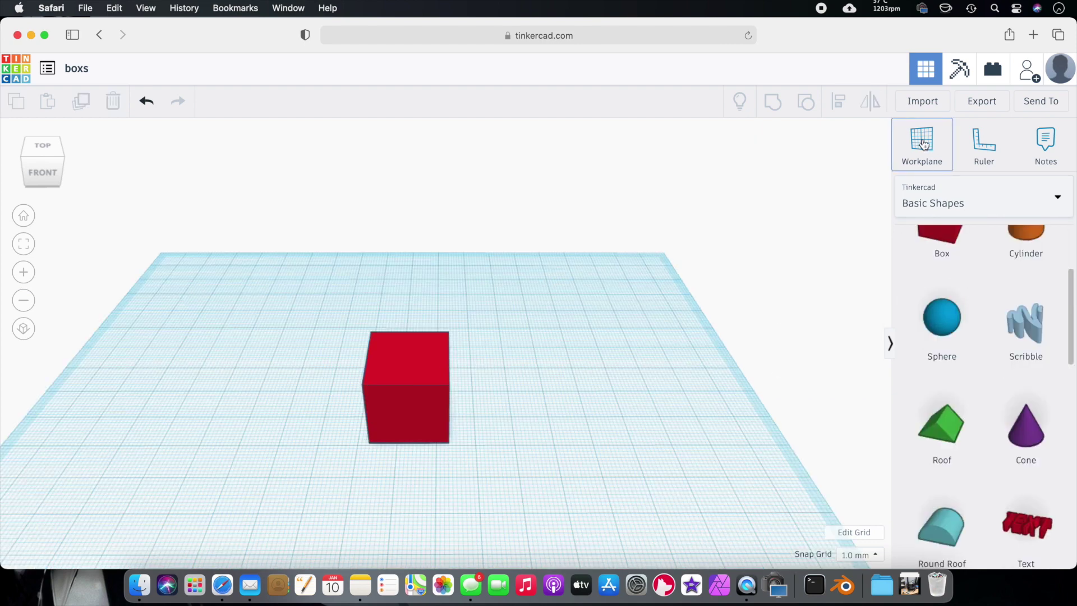
click(406, 356)
drag(977, 428, 411, 334)
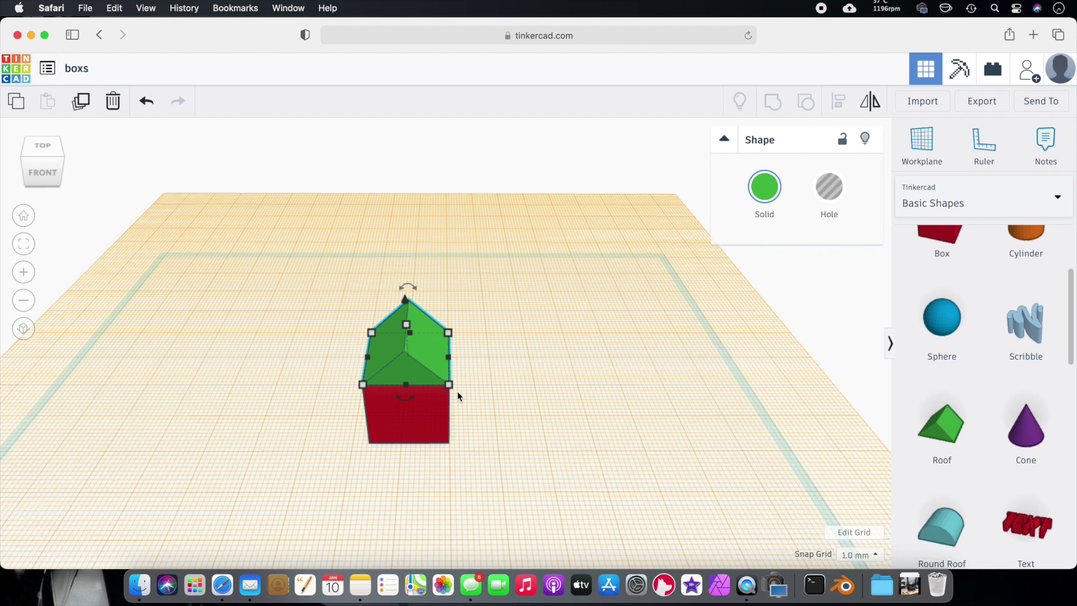
click(921, 150)
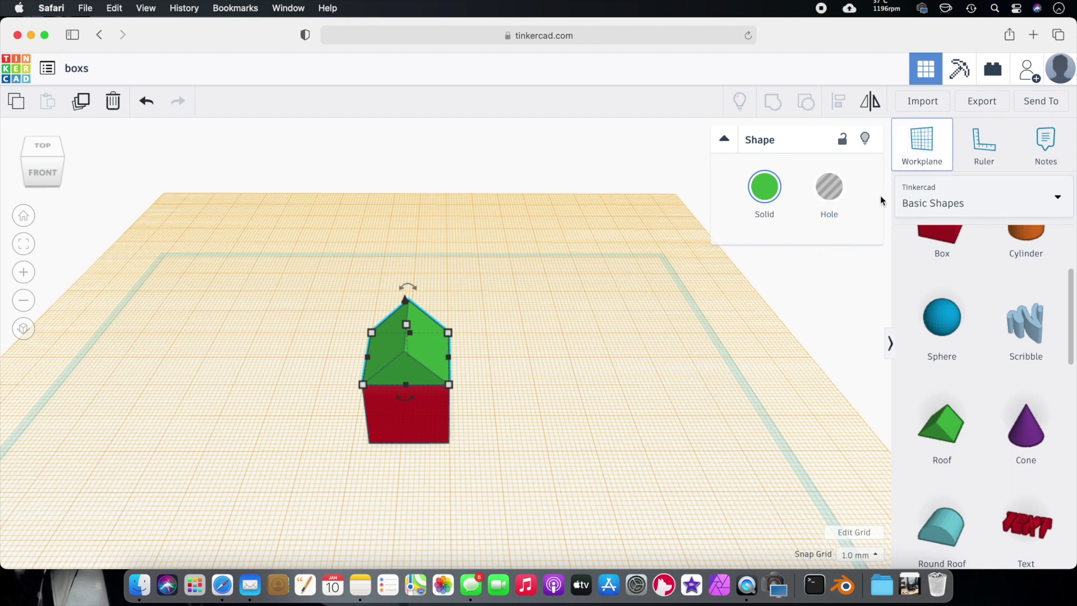
click(698, 401)
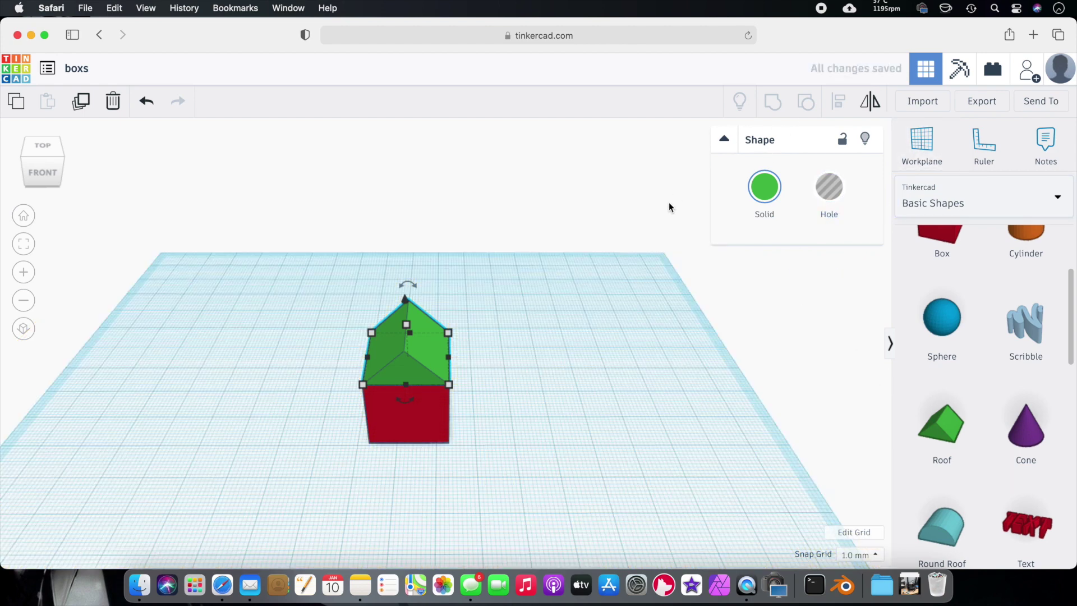
Select the roof and the red box together and group them into a single house shape
click(415, 351)
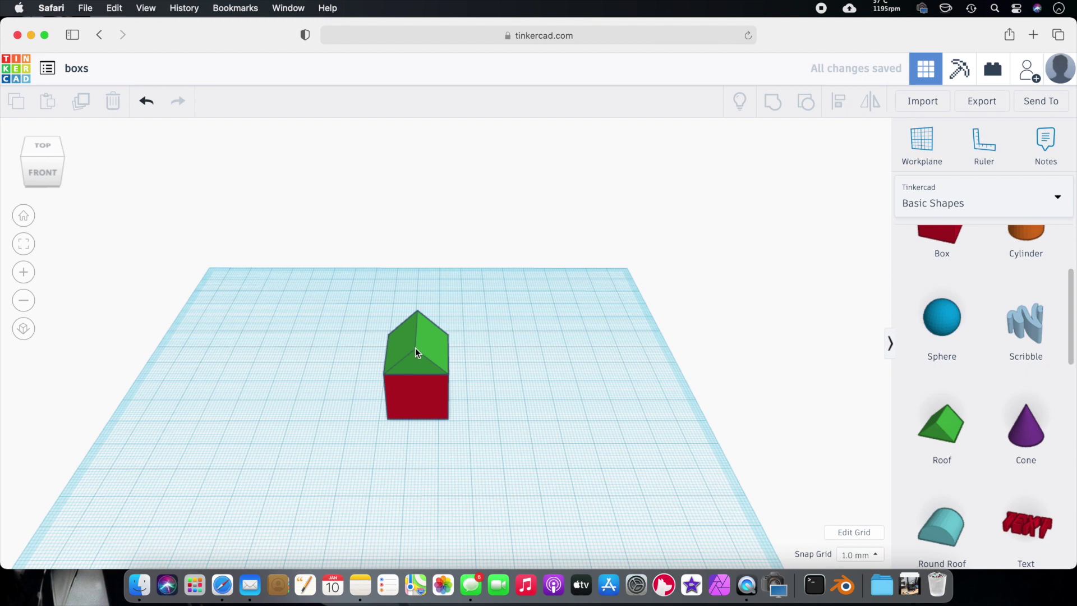
shift+click(432, 405)
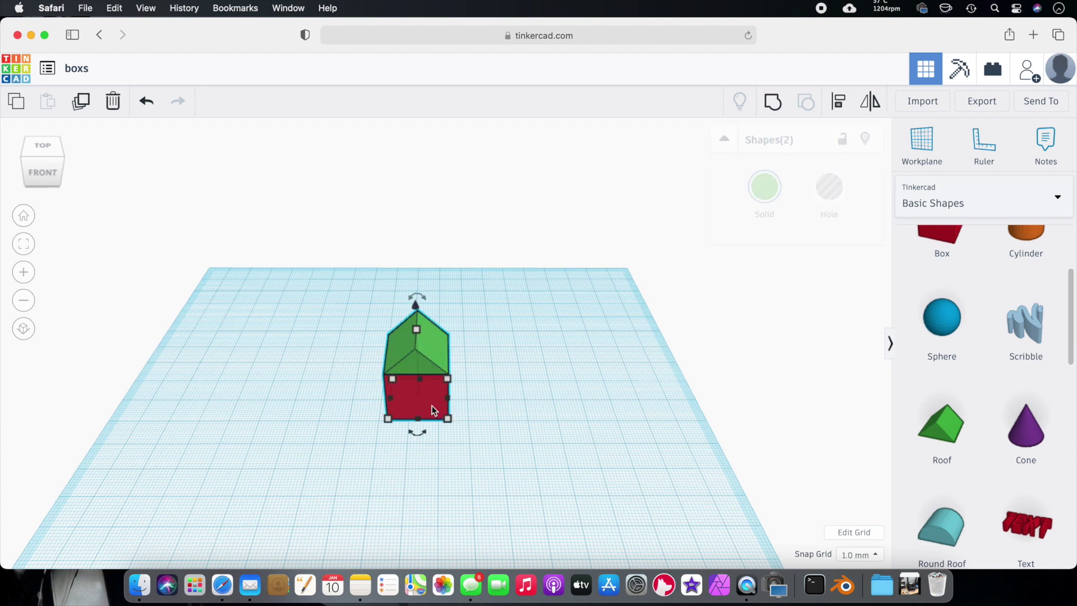
click(773, 103)
mouse_move(510, 377)
right_down()
mouse_move(375, 336)
mouse_move(320, 348)
mouse_move(476, 367)
mouse_move(627, 356)
mouse_move(500, 368)
right_up()
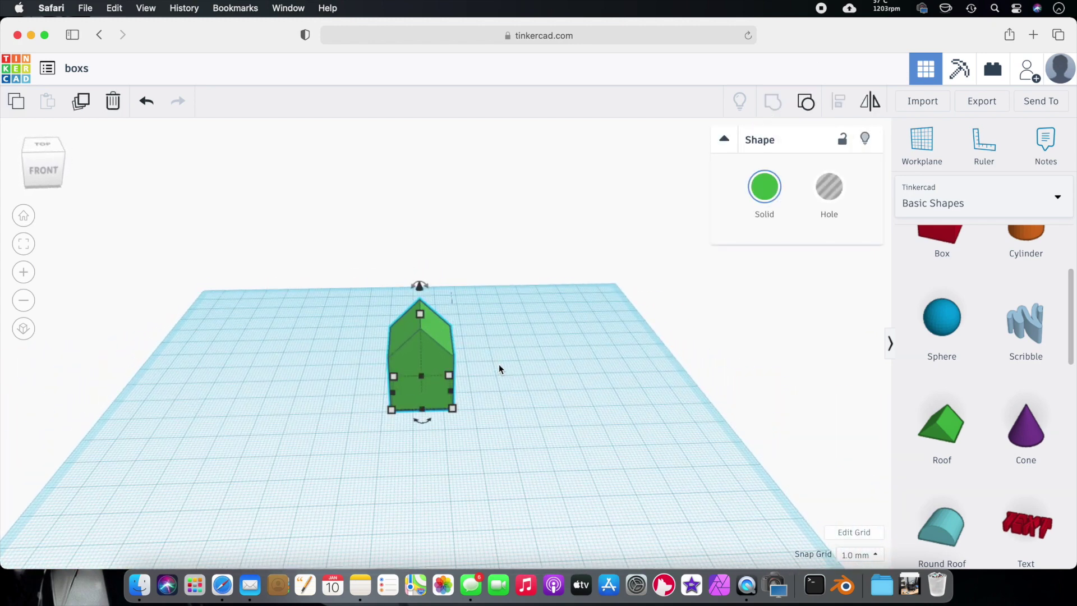
click(23, 329)
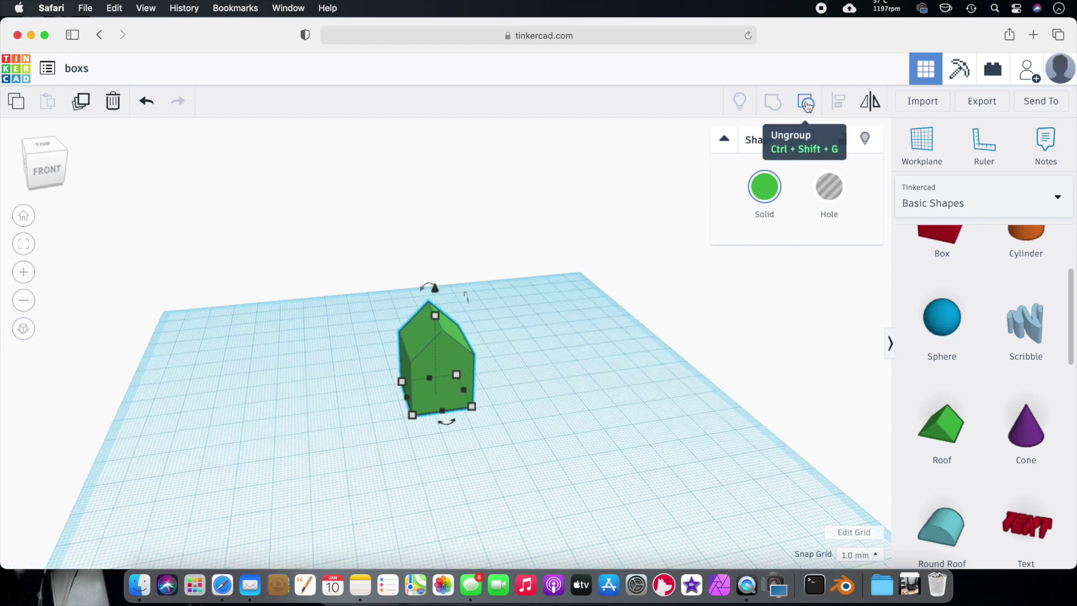
Ungroup the house into its separate roof and box, and group the two shapes again
click(806, 102)
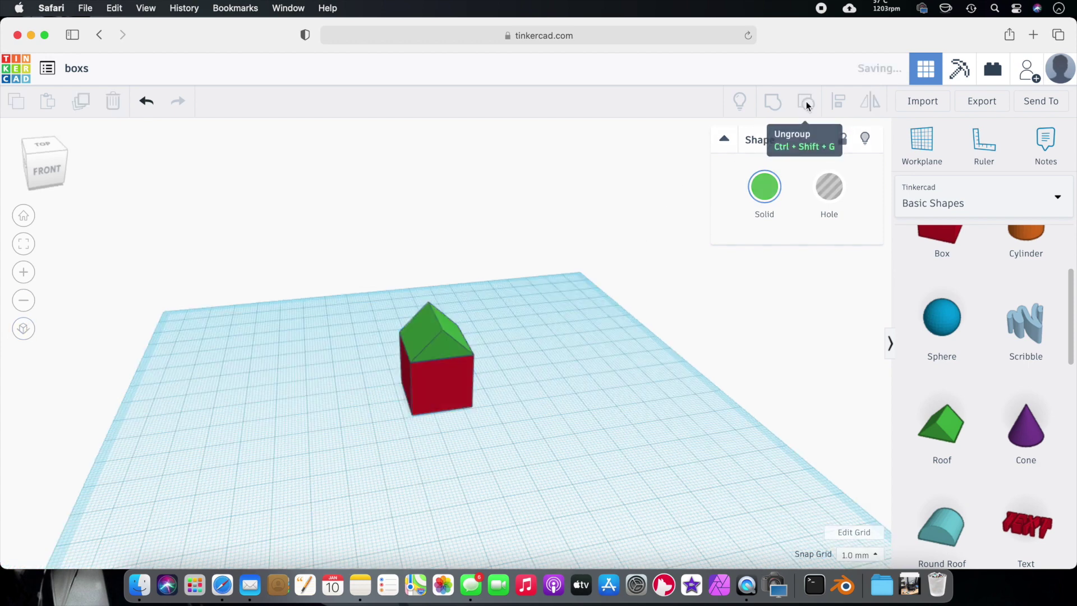
click(777, 102)
right_drag(561, 269, 402, 344)
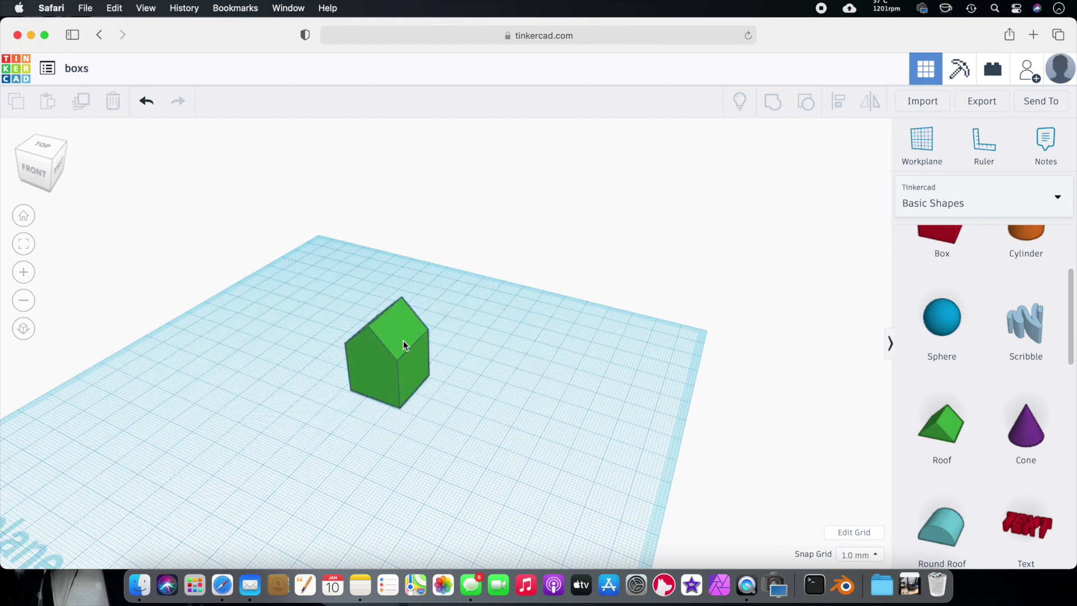
right_drag(455, 385, 514, 385)
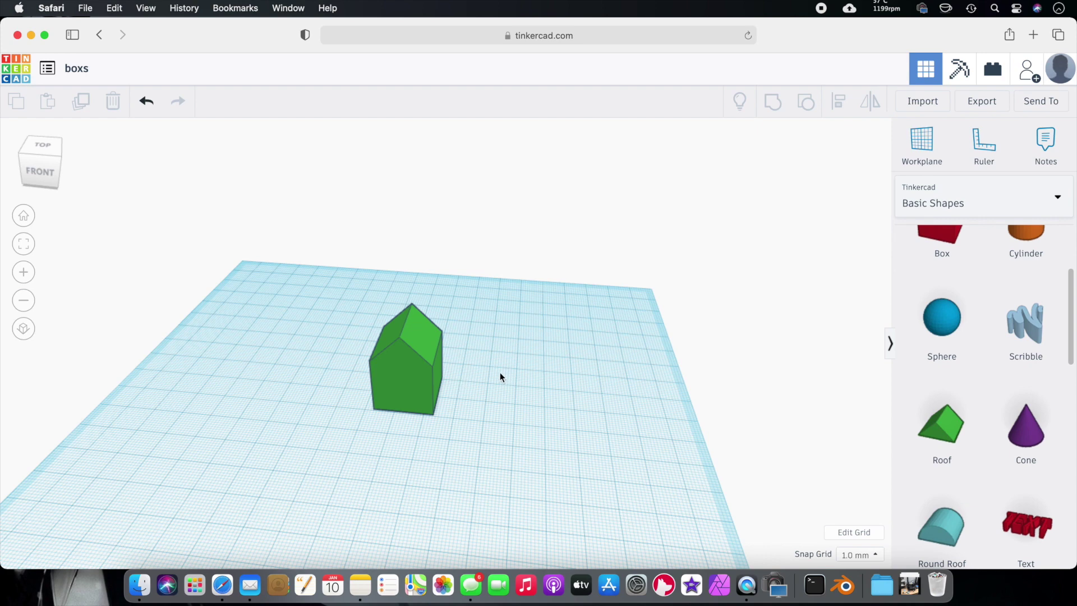
right_drag(480, 374, 544, 379)
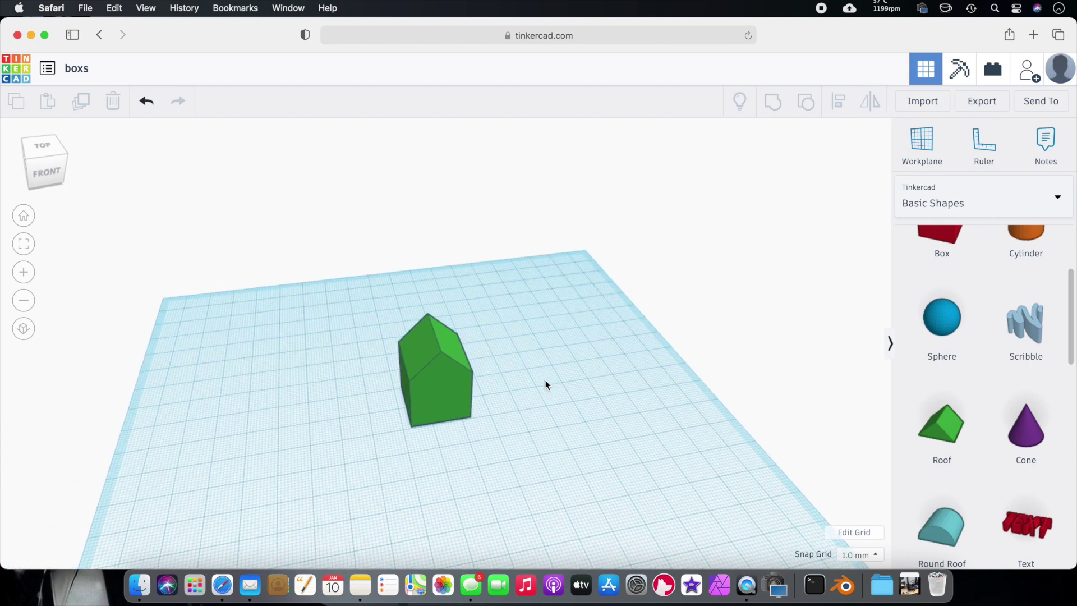
Ungroup the house, look at its separate parts from the front, and regroup the roof and box as one solid
click(458, 383)
click(805, 101)
right_drag(587, 360, 450, 297)
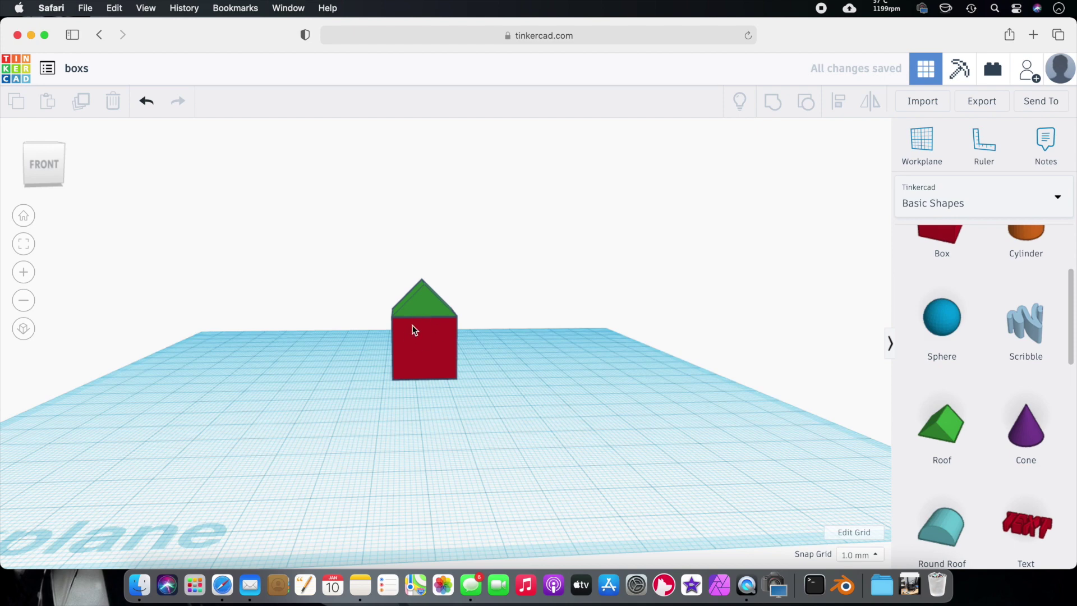
right_drag(539, 340, 527, 369)
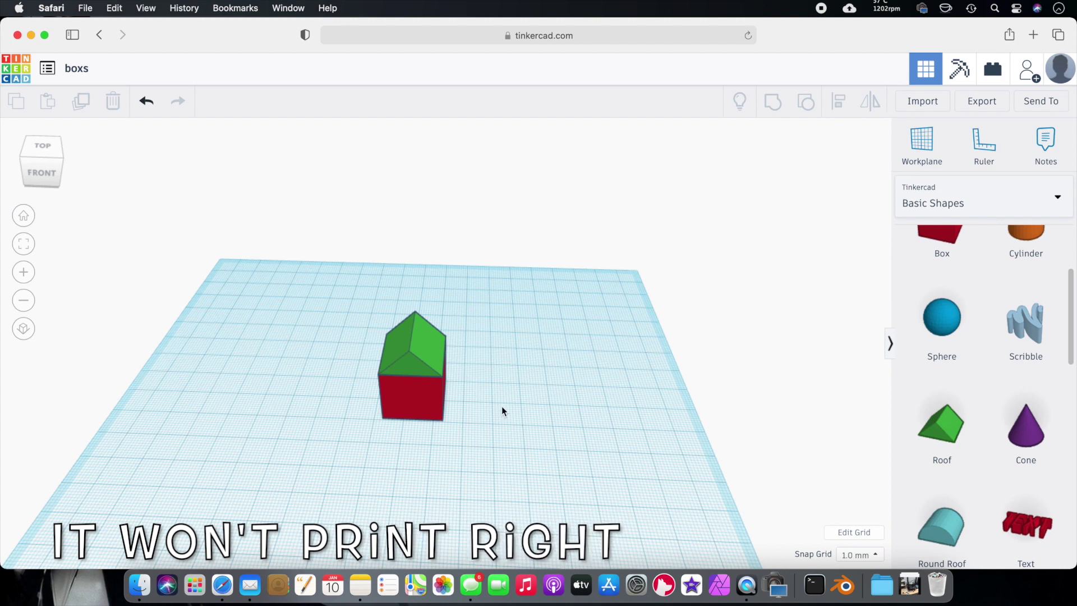
drag(504, 310, 413, 420)
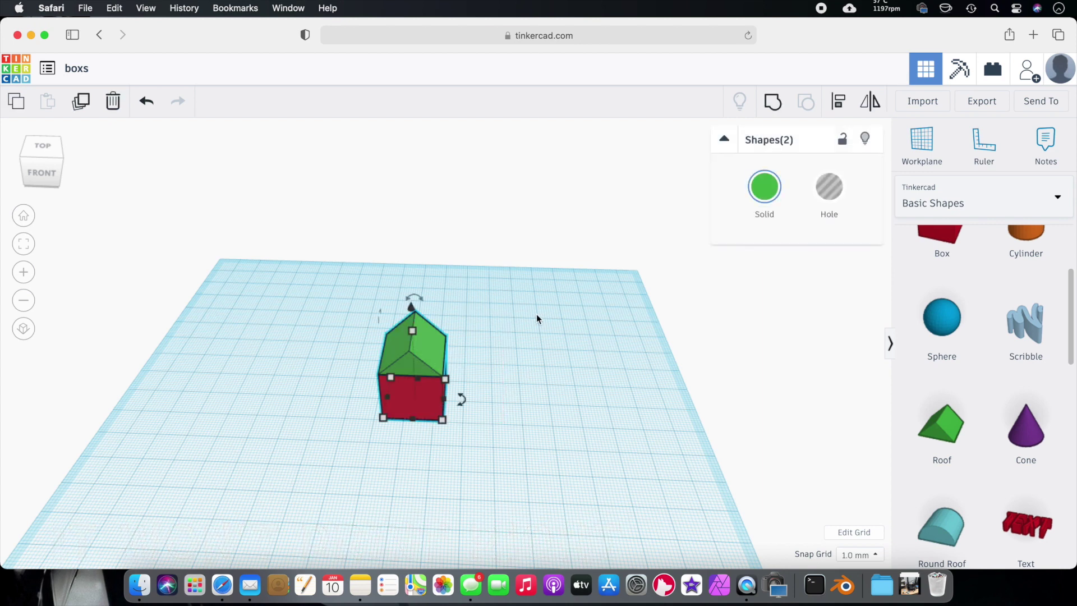
click(773, 101)
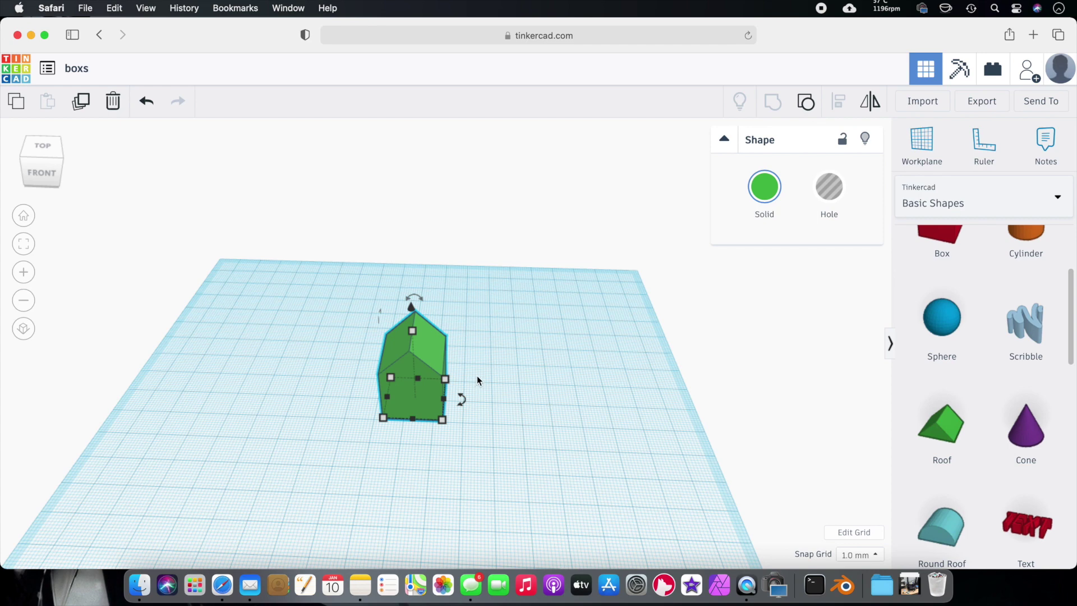
mouse_move(490, 355)
mouse_down()
mouse_move(517, 358)
mouse_move(499, 358)
mouse_up()
Place a cylinder hole shape on the workplane in front of the green house
right_drag(499, 358, 615, 365)
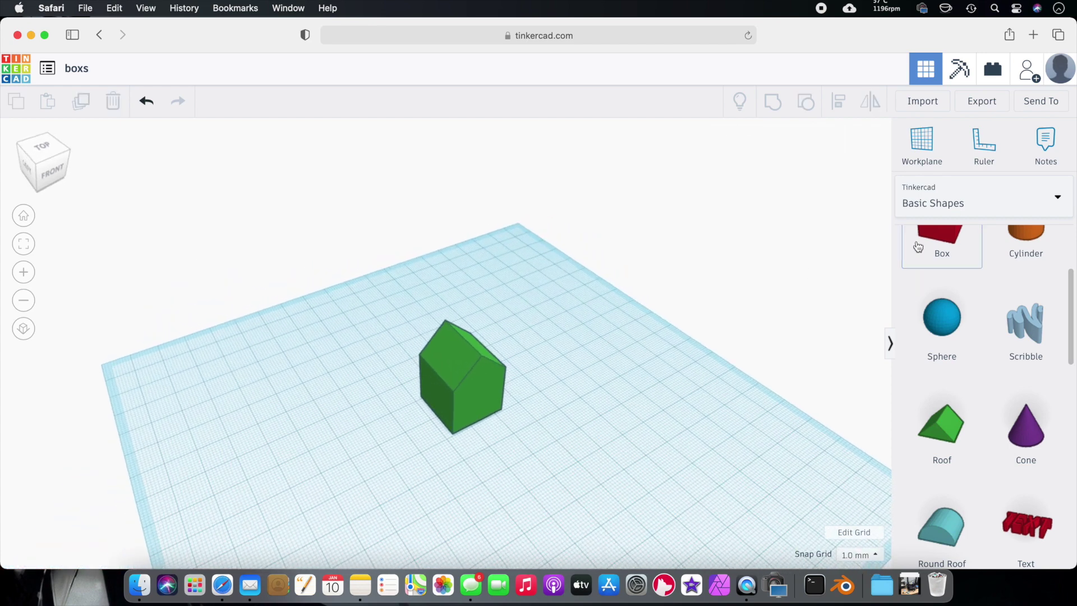
scroll(929, 256, up, 5)
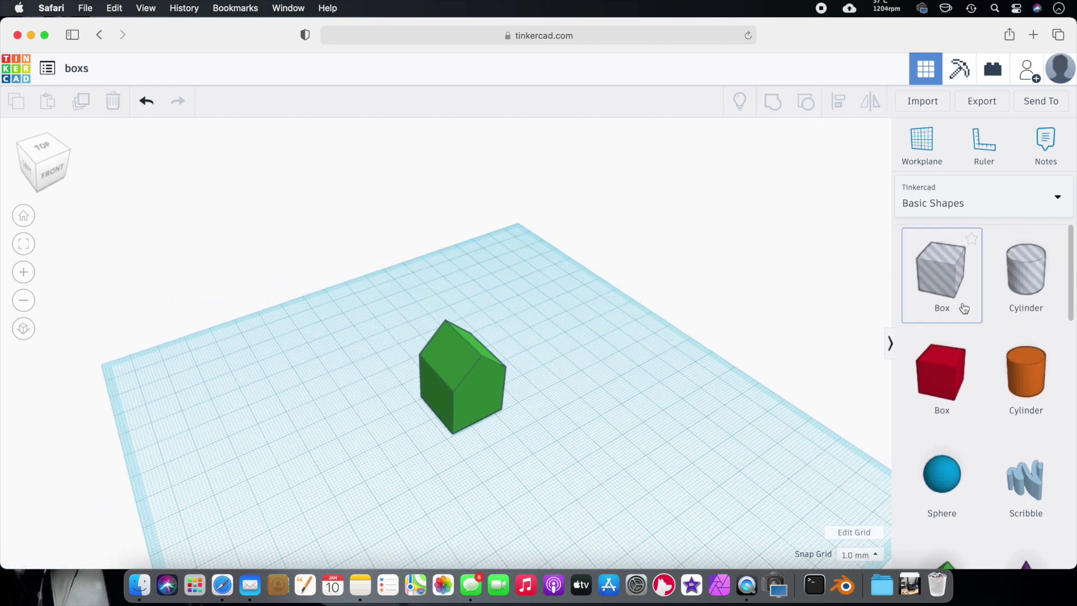
drag(1007, 297, 529, 433)
Rotate the cylinder hole by 90° so it lies on its side facing the house
right_drag(529, 433, 668, 390)
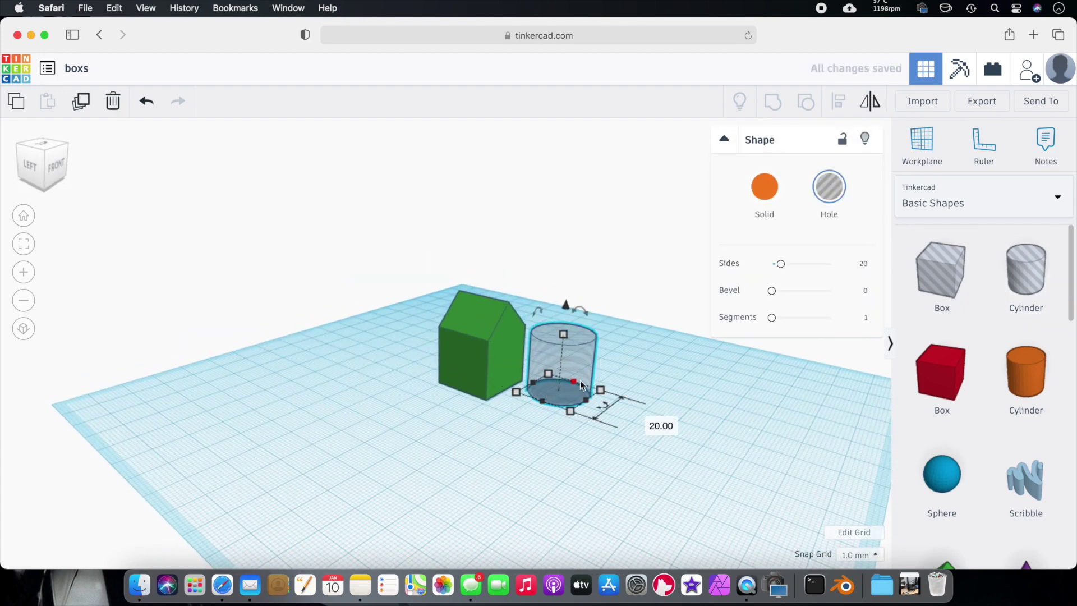
mouse_move(584, 312)
drag(584, 309, 484, 327)
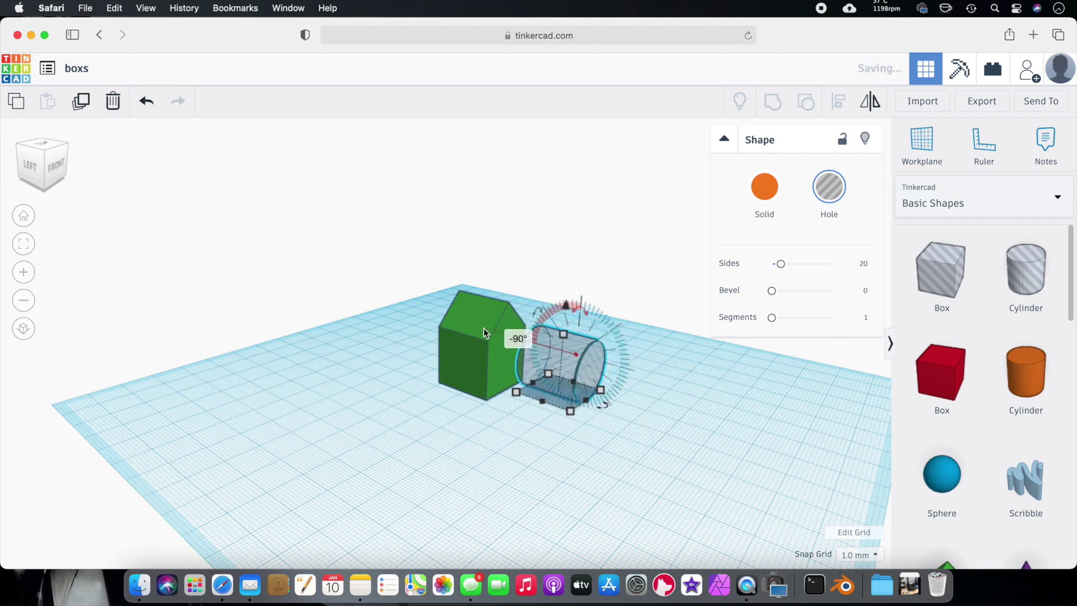
click(523, 338)
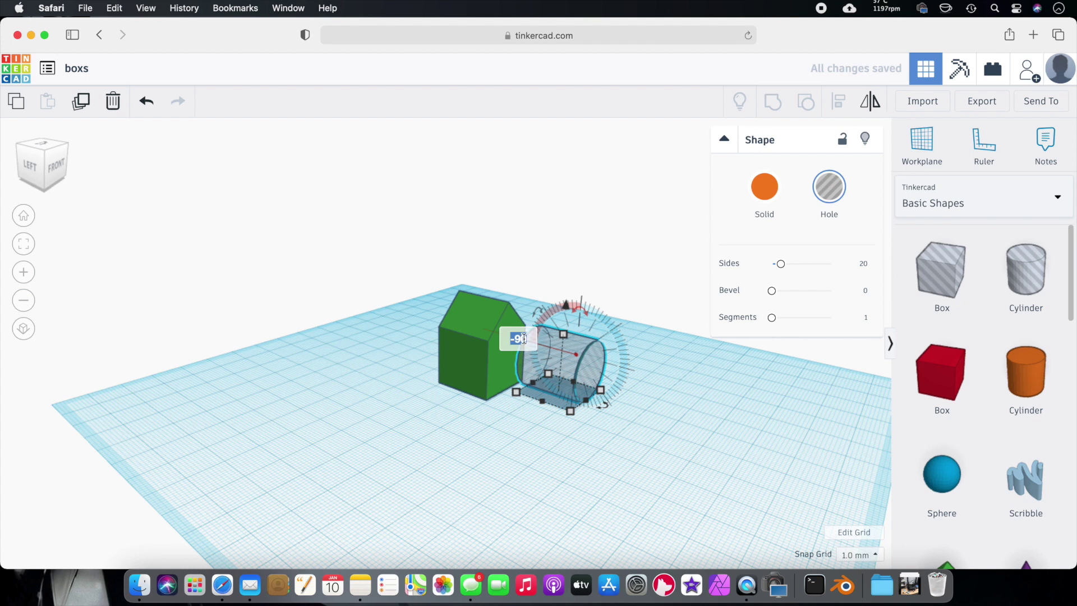
text(9)
key(Return)
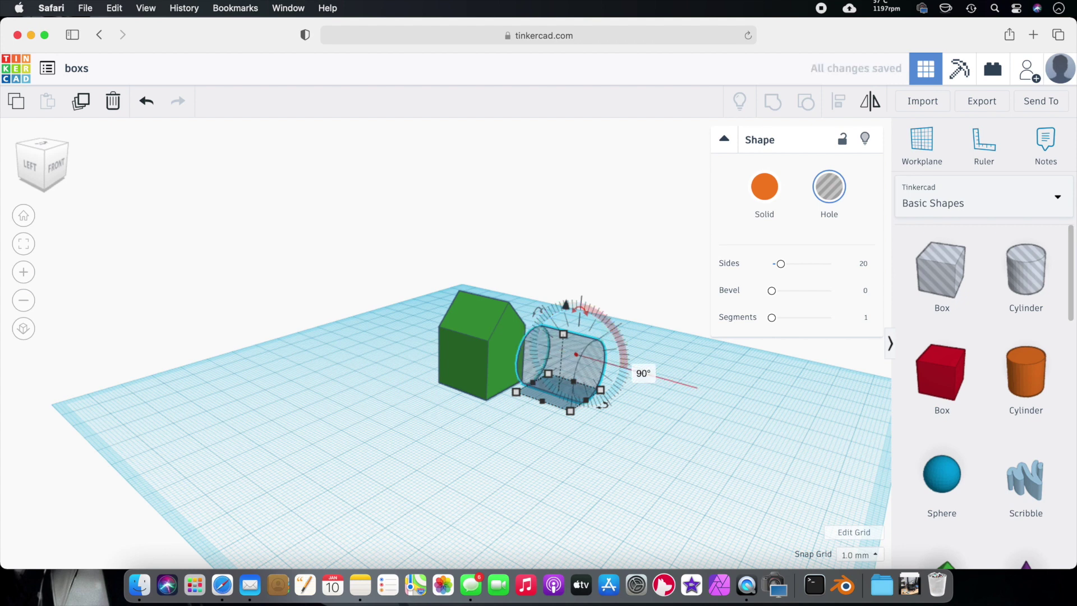
Move the cylinder hole into the front of the house, and switch to an orthographic front view of both shapes
drag(585, 376, 537, 362)
right_drag(550, 361, 537, 416)
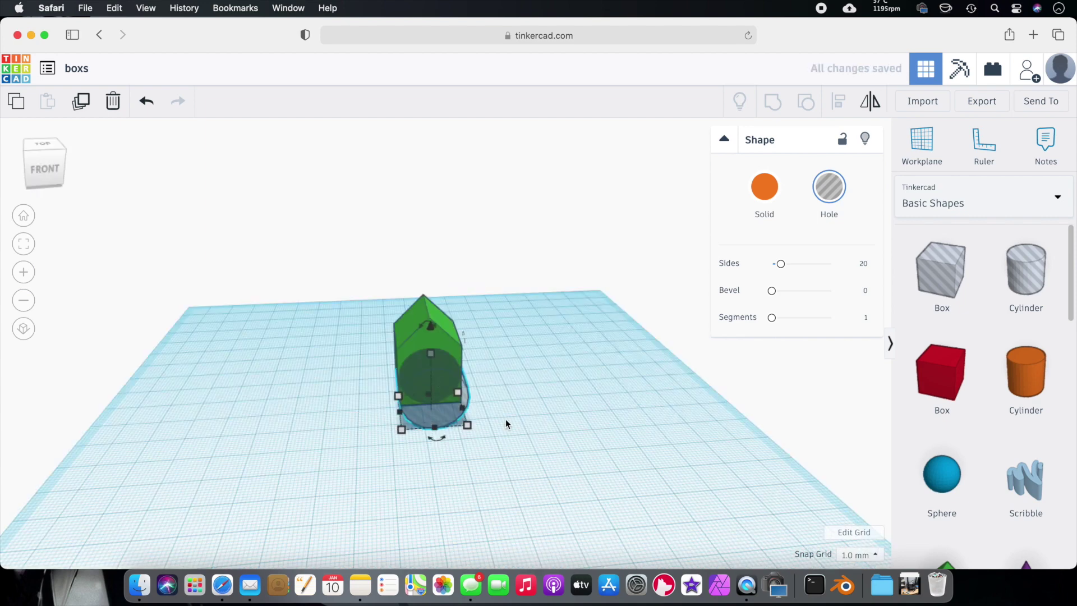
click(590, 412)
click(25, 330)
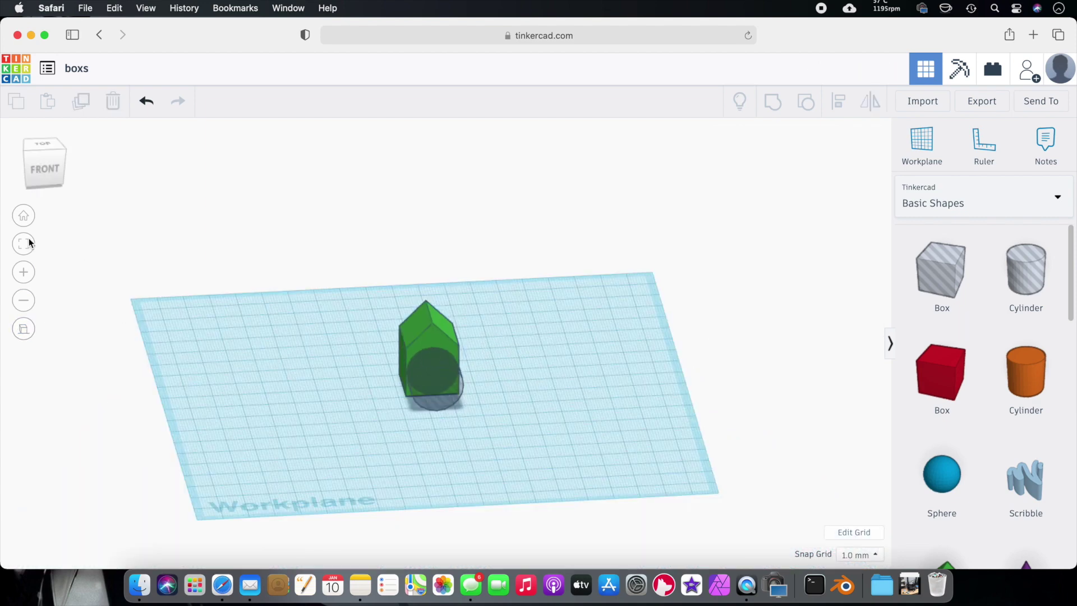
click(39, 170)
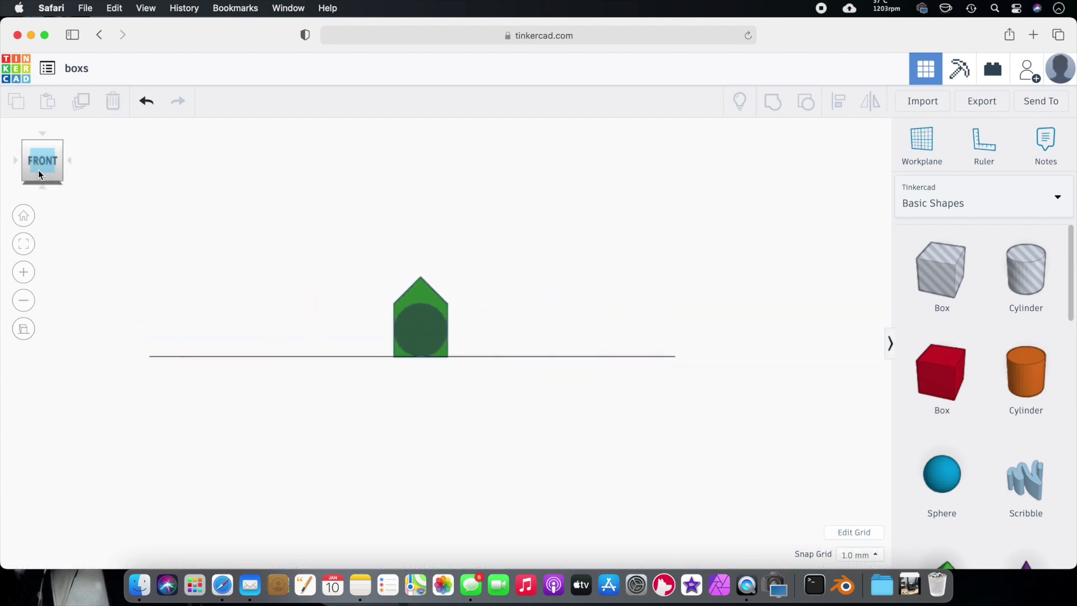
Slide the cylinder hole about 3 mm deeper into the house, working in an orthographic left view
click(23, 329)
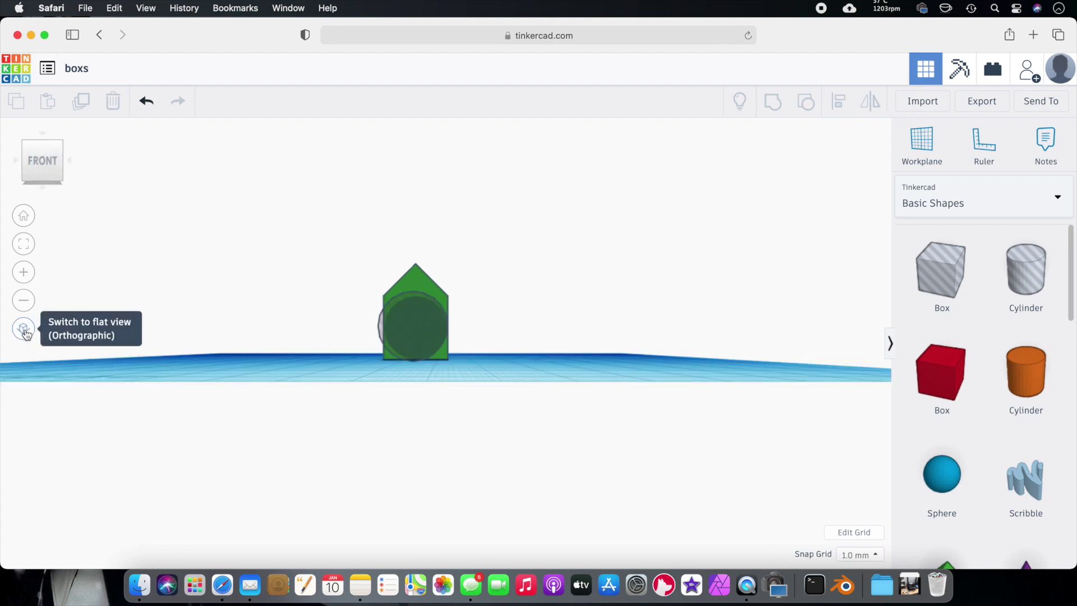
click(24, 329)
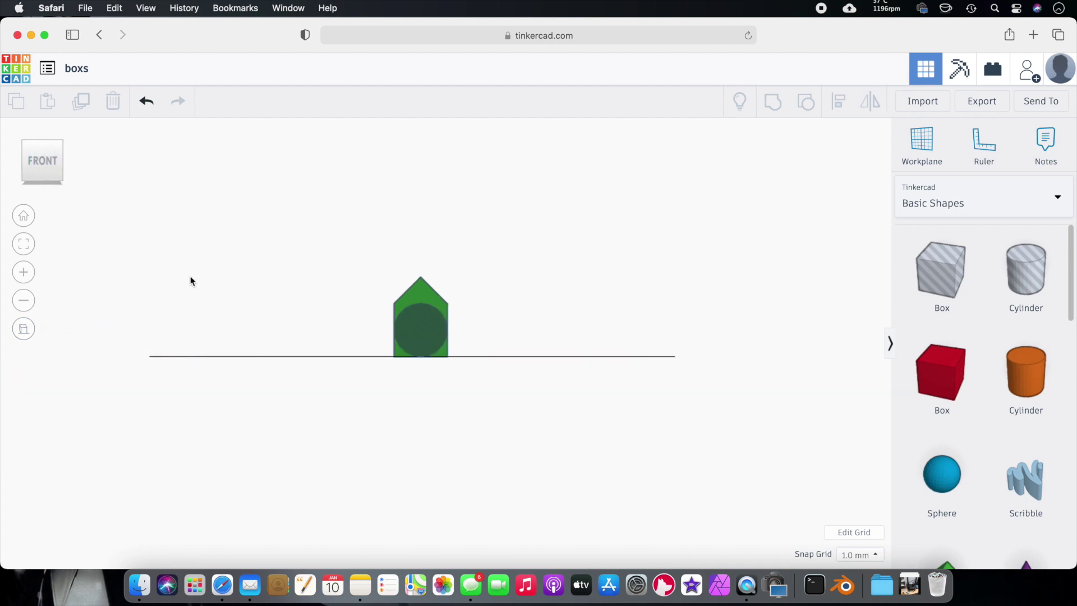
click(16, 161)
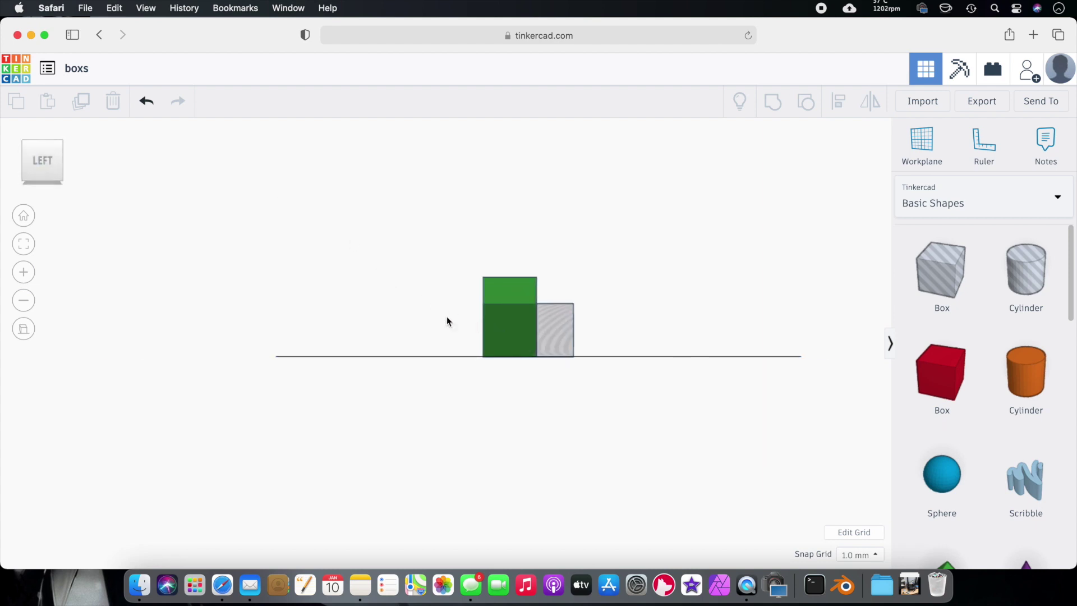
click(564, 328)
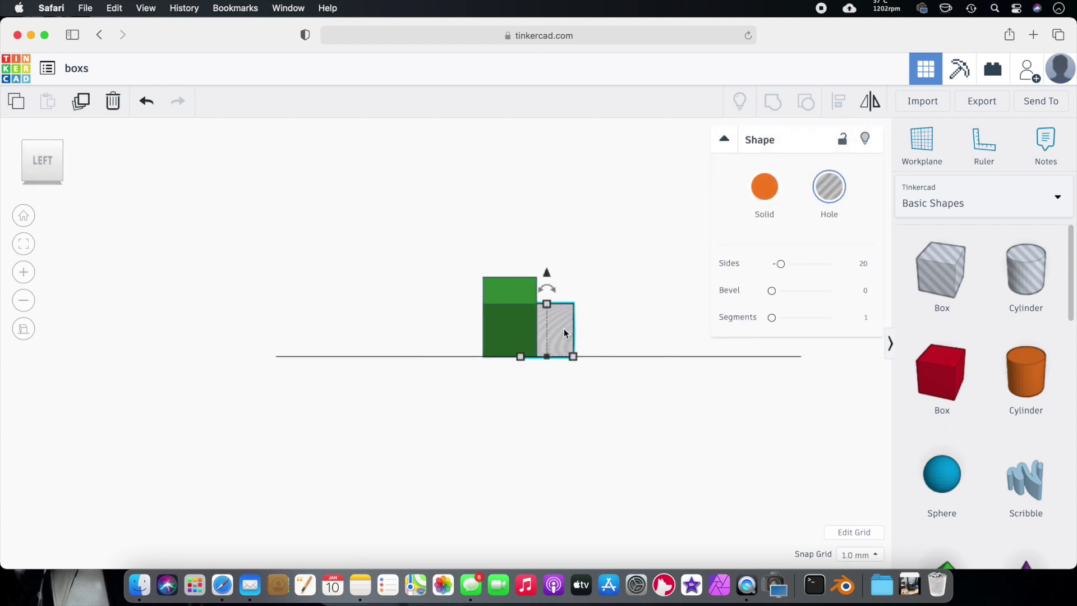
drag(563, 328, 557, 327)
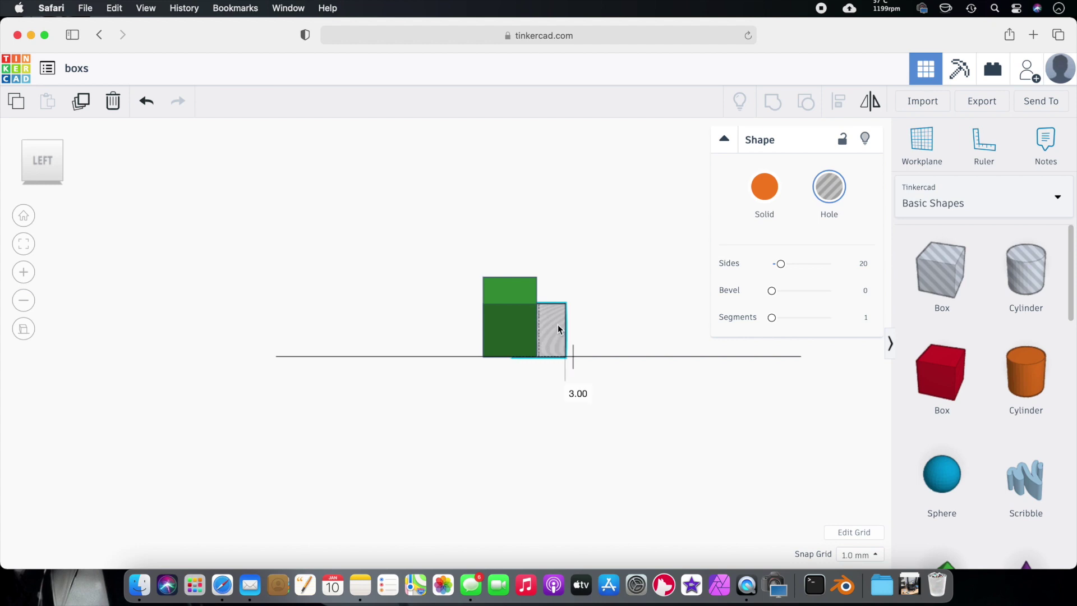
Select the house and the cylinder hole together and group them to cut the round opening into the front
right_drag(589, 355, 332, 355)
click(331, 356)
drag(325, 295, 487, 419)
click(26, 330)
right_drag(240, 363, 305, 406)
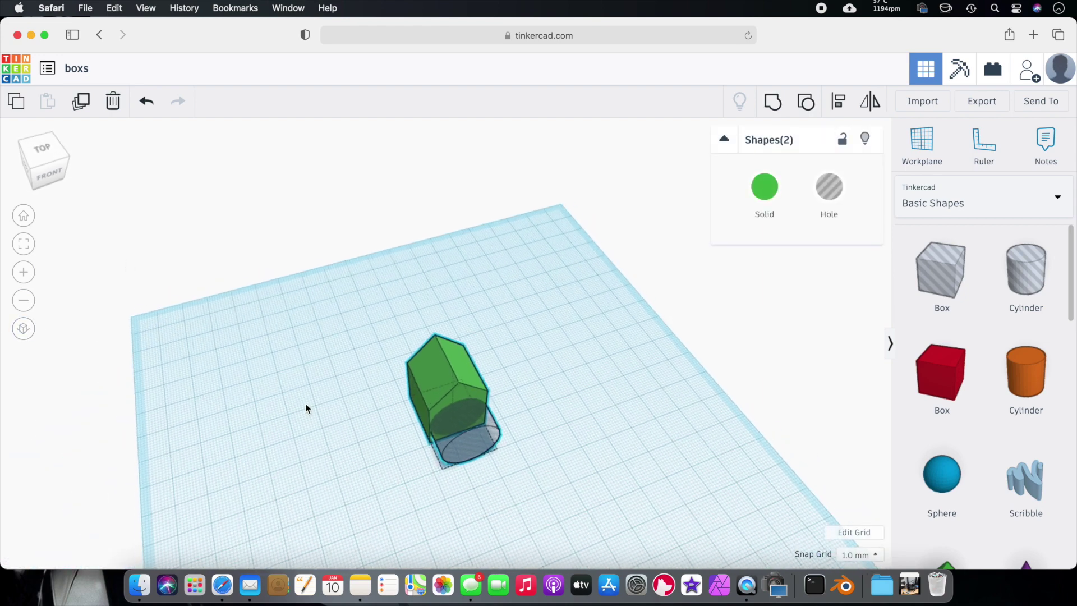
click(777, 108)
right_drag(646, 361, 670, 375)
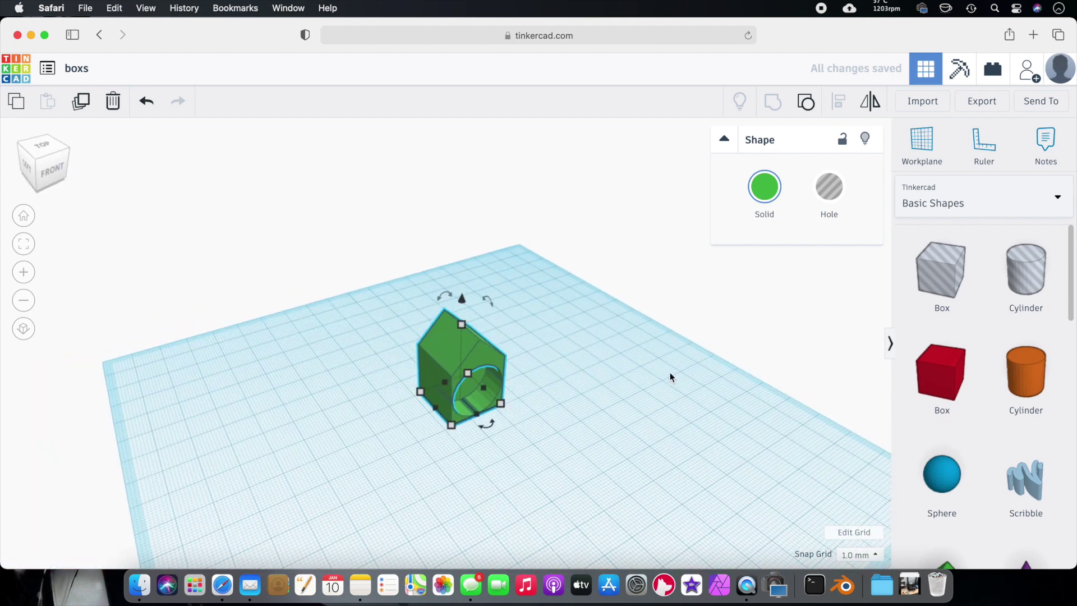
Ungroup the house and shift the cylinder hole 10 mm sideways so it overlaps the front corner
right_drag(479, 399, 611, 395)
click(806, 101)
mouse_move(443, 432)
mouse_down()
mouse_move(466, 425)
mouse_move(416, 422)
mouse_move(453, 417)
mouse_up()
key(Escape)
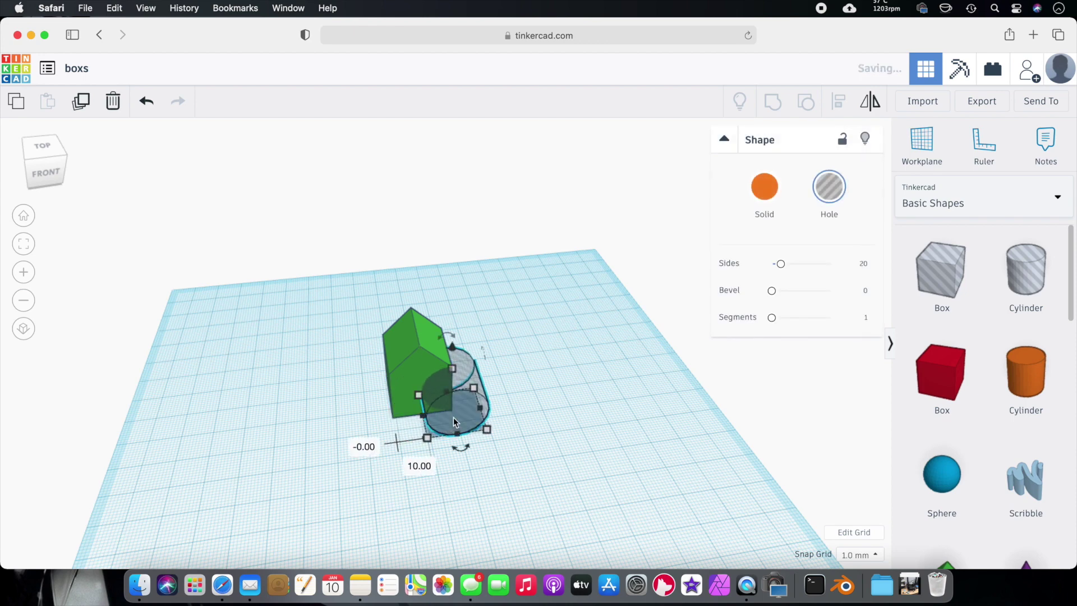
Select all shapes and group them to cut the offset cylinder hole from the house
key(super+a)
key(super+g)
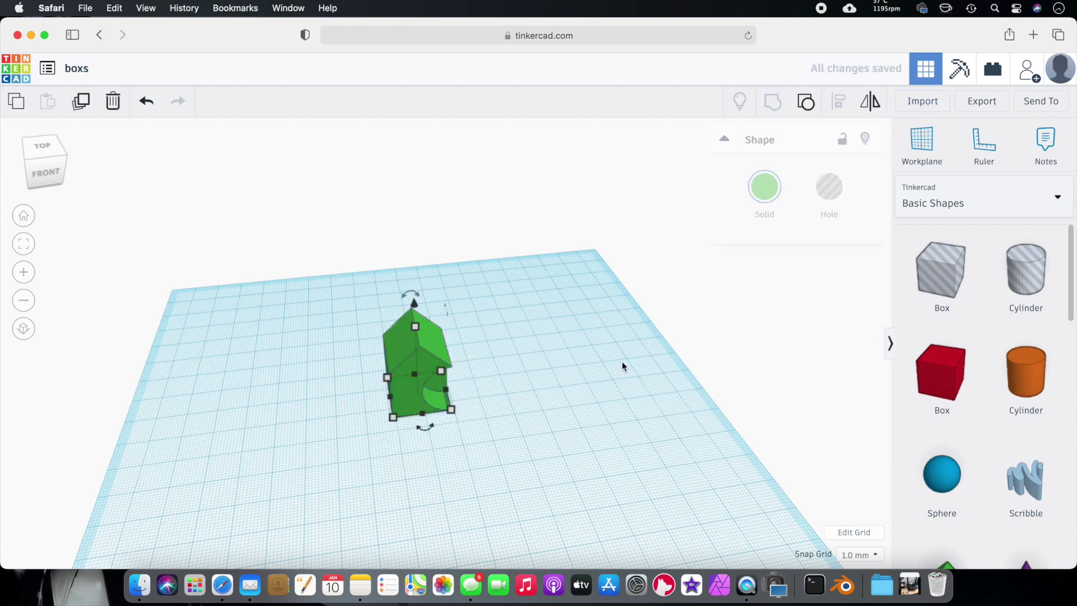
right_drag(573, 417, 545, 422)
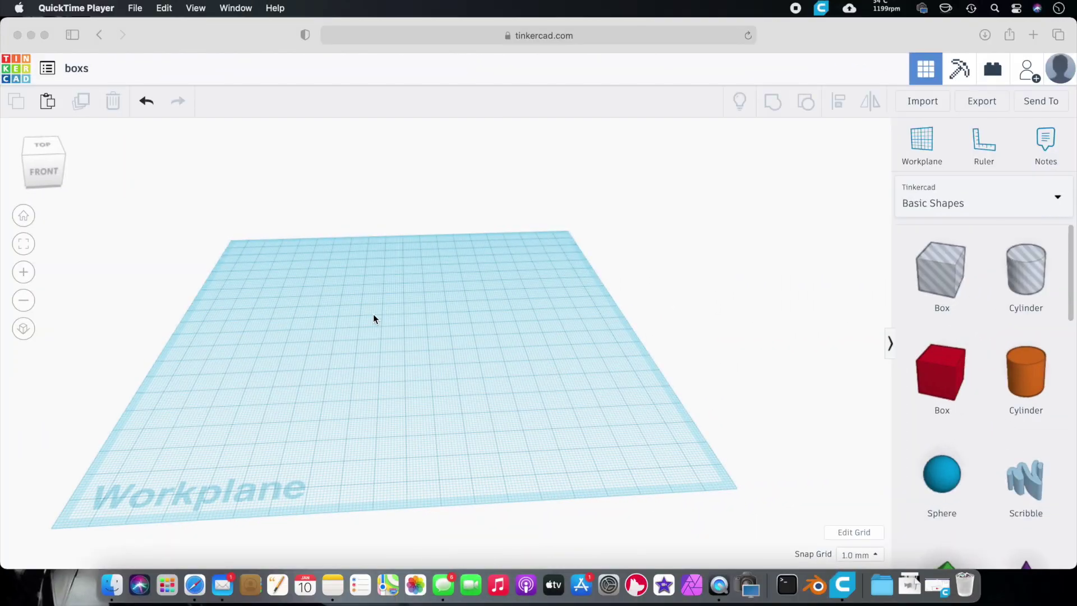
Place a solid red box on the middle of the empty workplane
click(499, 300)
drag(953, 367, 413, 331)
mouse_move(438, 342)
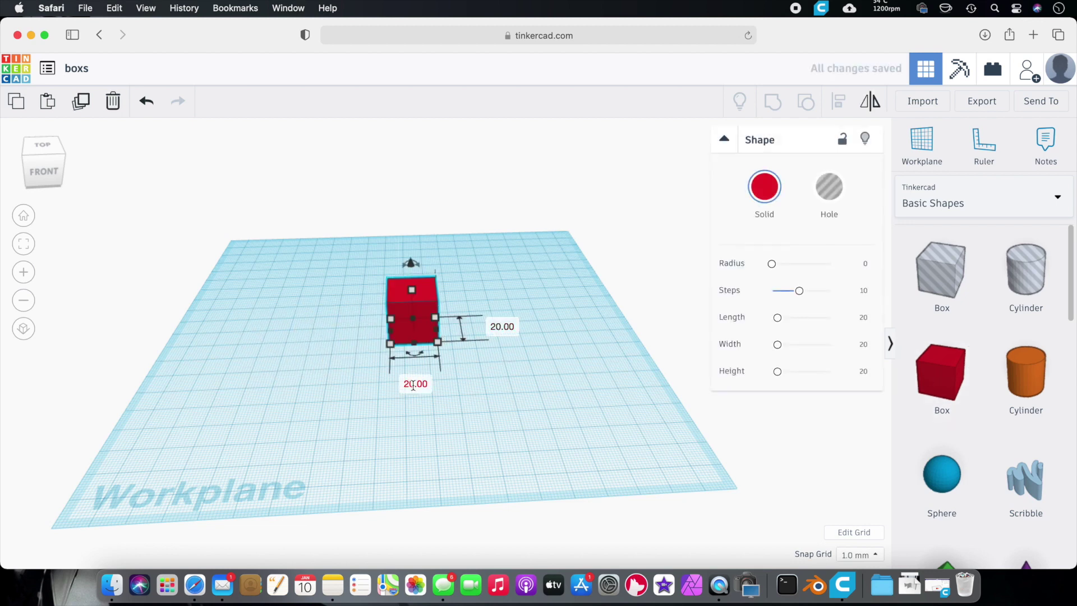
click(478, 273)
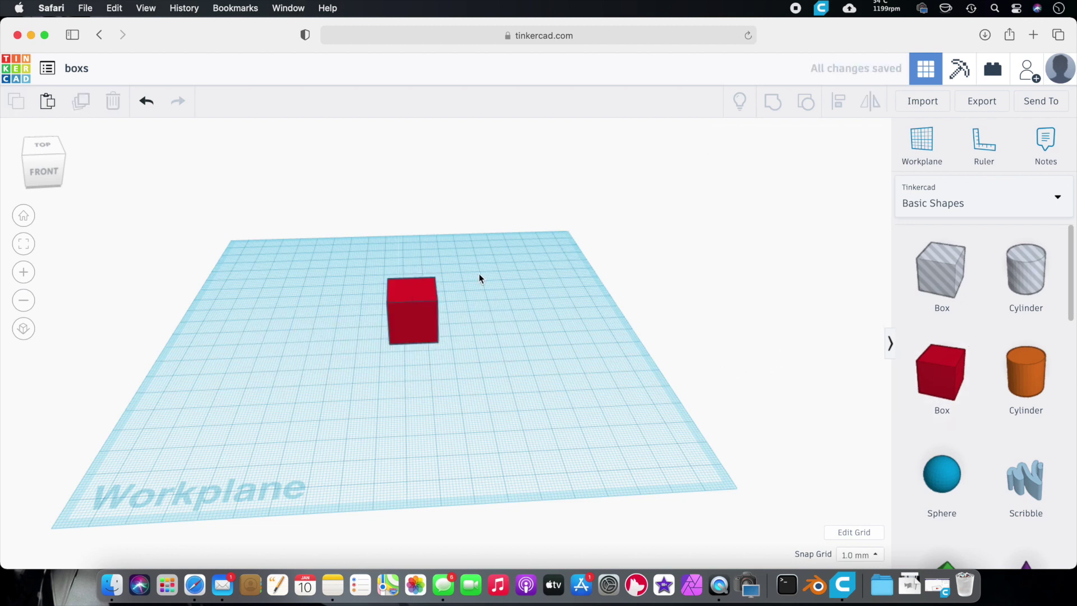
Duplicate the red box in place and set the copy's length and width to 18 mm each
click(430, 320)
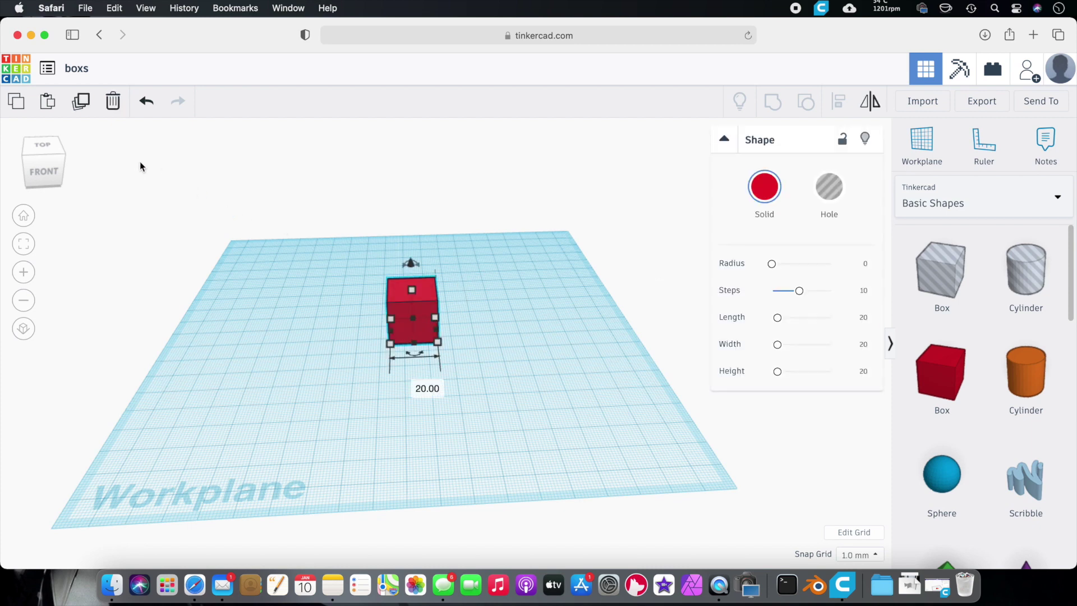
click(82, 104)
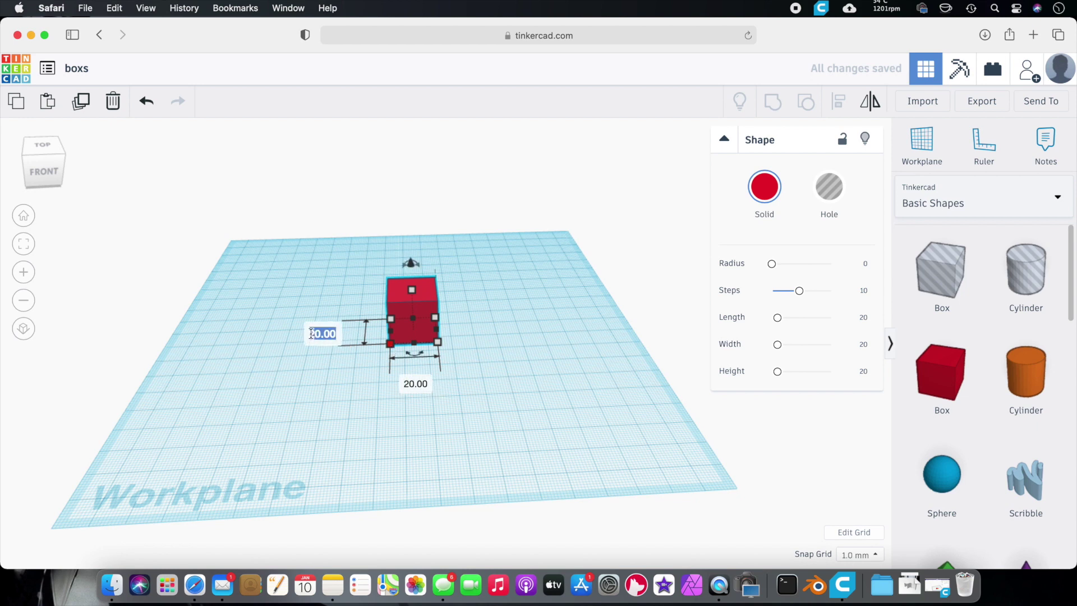
text(18)
key(Tab)
text(18)
key(Return)
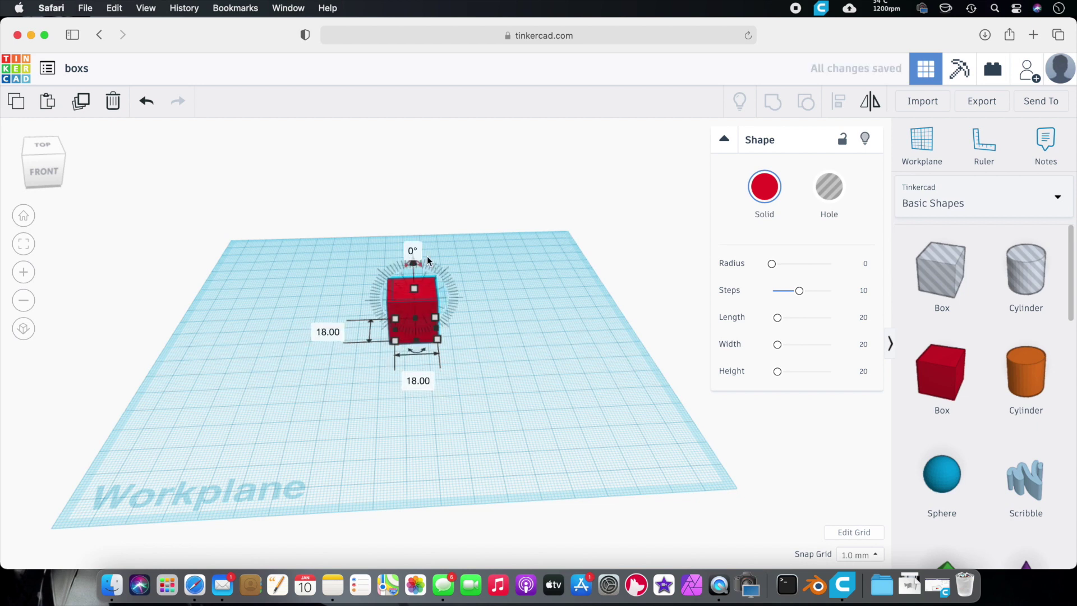
Raise the 18 mm box 2 mm above the workplane and turn it into a hole
drag(415, 263, 414, 258)
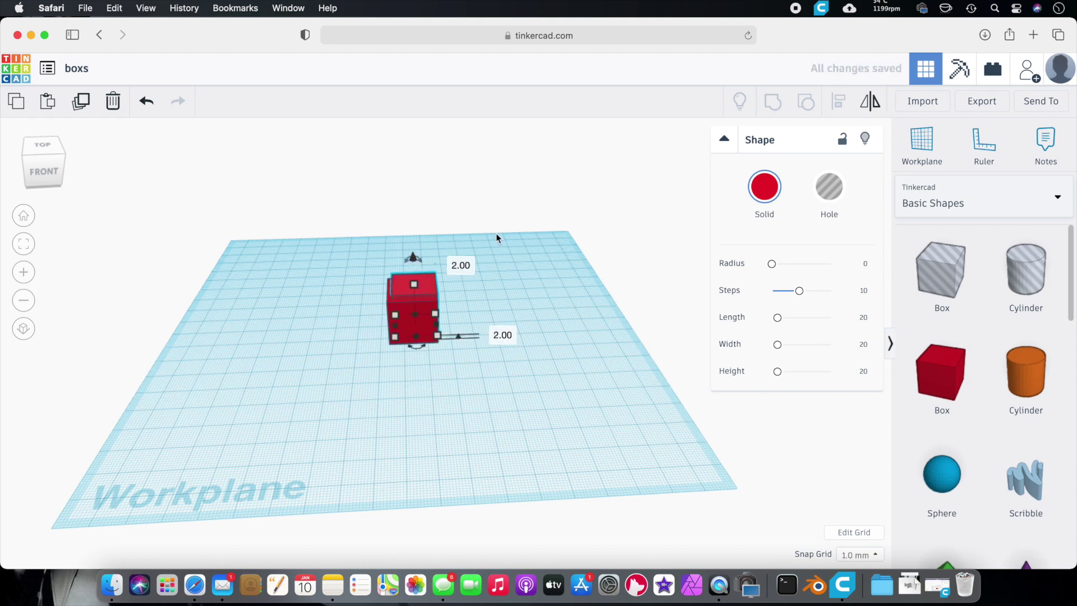
click(408, 283)
click(828, 188)
Align the inner hole and the red box on their centres along both width and depth
click(364, 267)
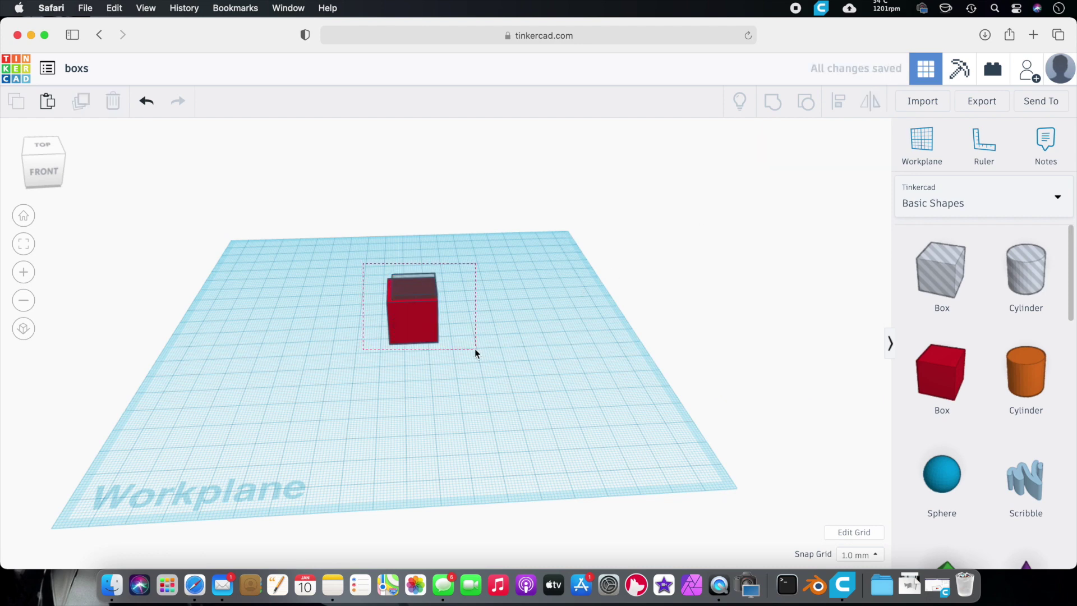
drag(474, 348, 474, 348)
right_drag(524, 319, 506, 361)
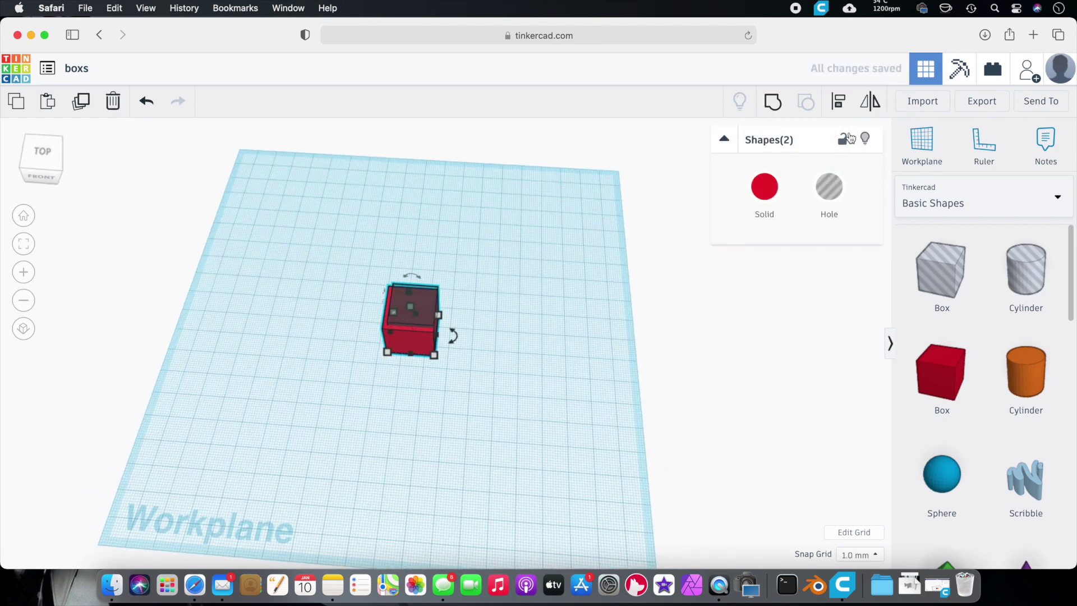
click(840, 104)
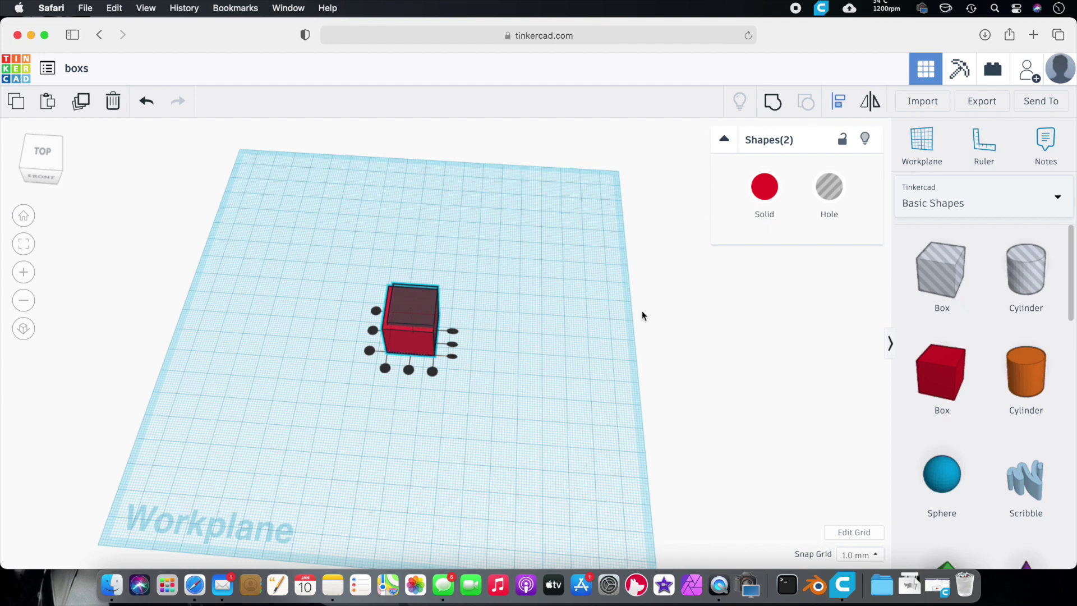
click(409, 369)
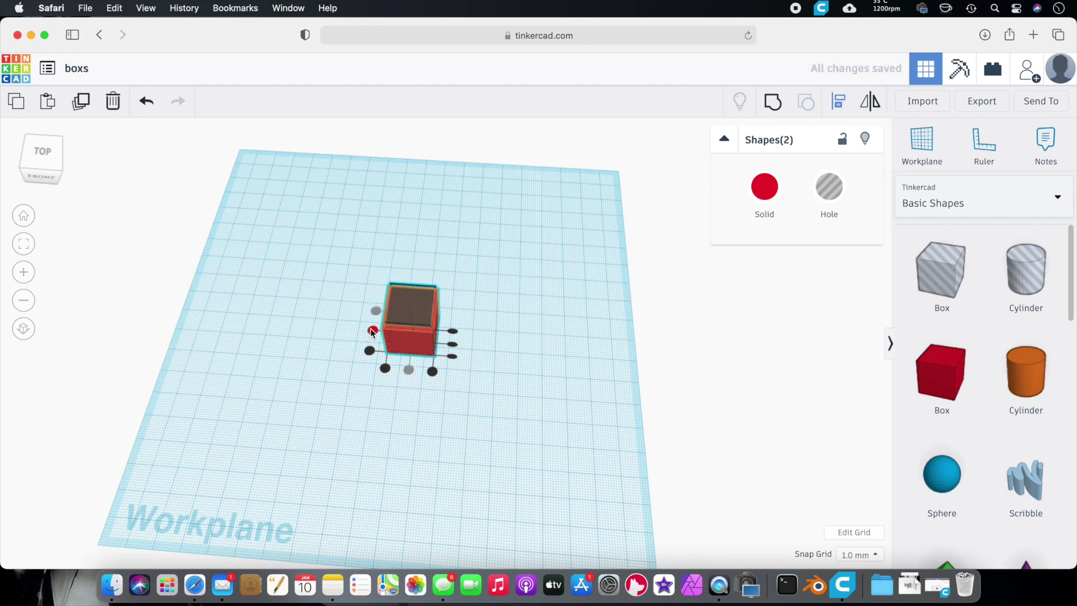
click(308, 346)
mouse_move(308, 346)
right_down()
mouse_move(395, 373)
mouse_move(312, 365)
right_up()
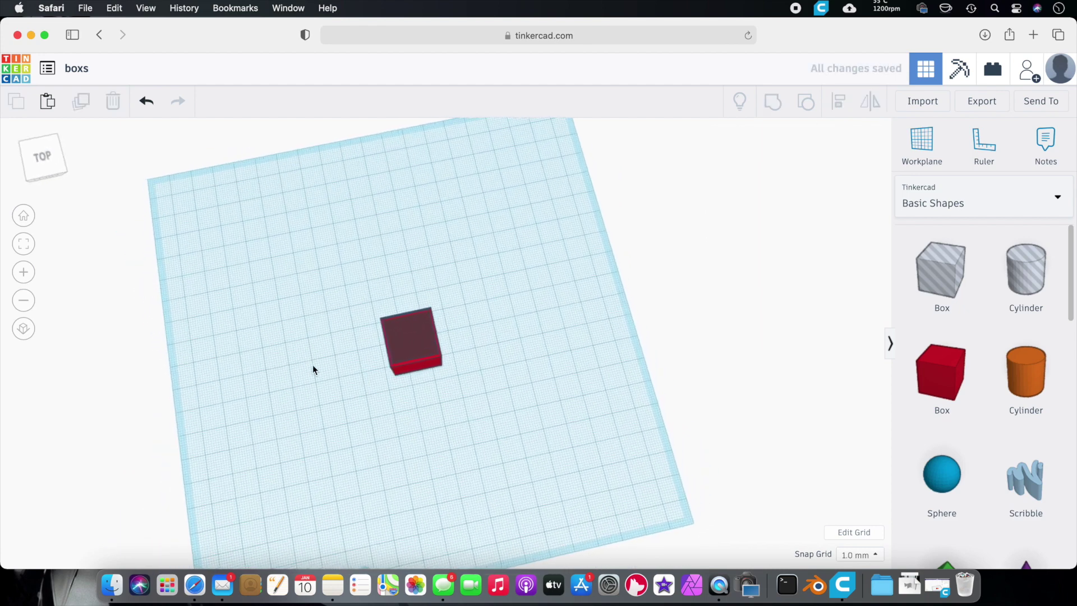
Select the red box and its inner hole in an orthographic top view and group them into an open-topped hollow box
click(41, 164)
click(24, 329)
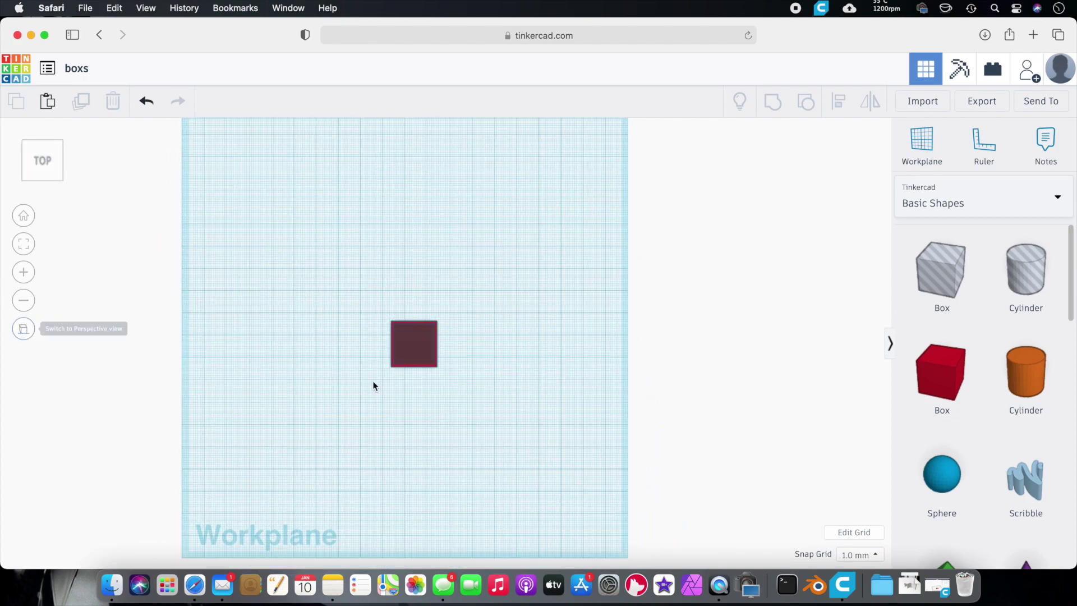
scroll(416, 398, up, 5)
drag(458, 271, 379, 435)
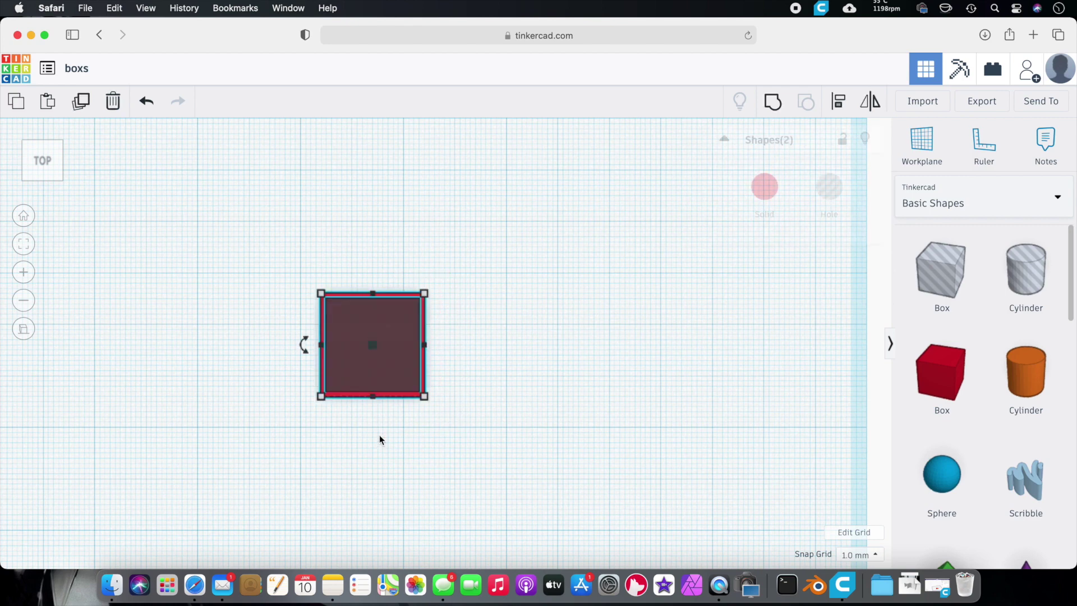
click(775, 104)
right_drag(521, 408, 759, 380)
click(30, 331)
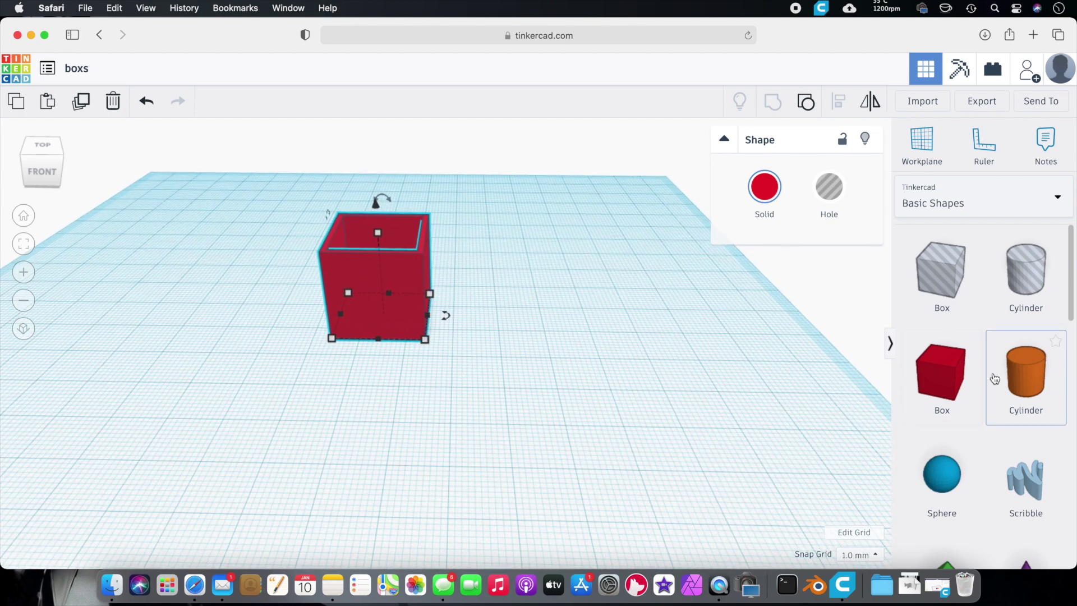
Place a second red box beside the hollow box and set its length and width to 22 mm each
drag(941, 373, 555, 351)
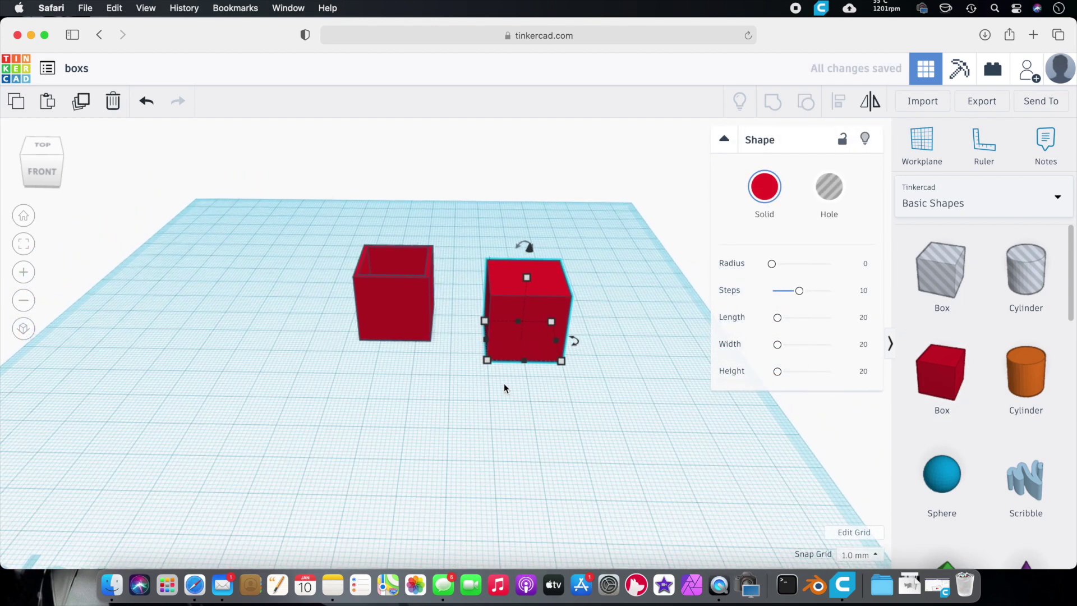
mouse_move(487, 365)
click(420, 340)
text(22)
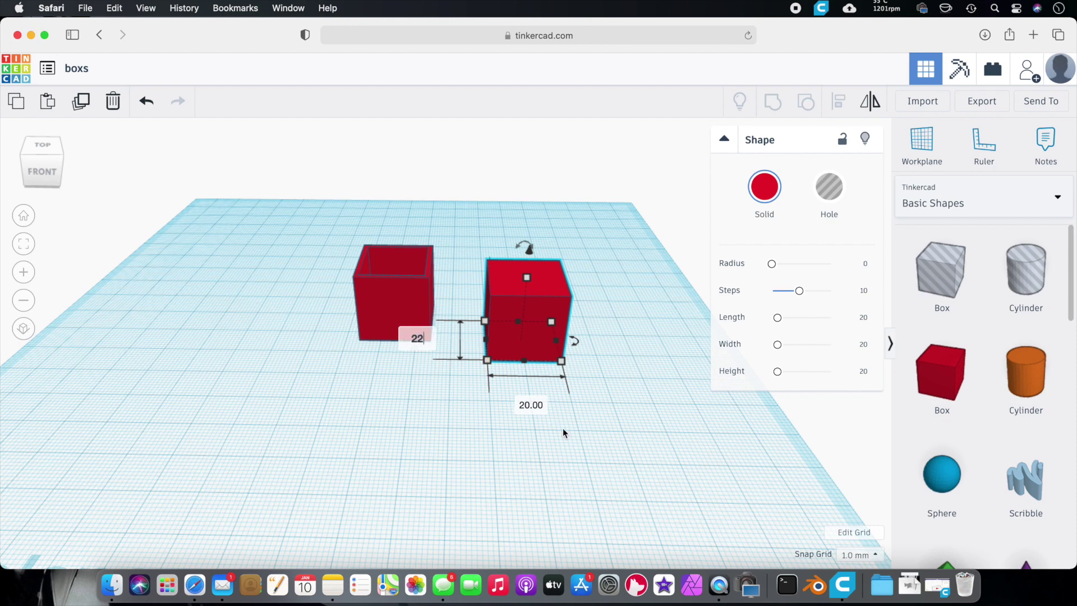
click(538, 407)
text(22)
key(Return)
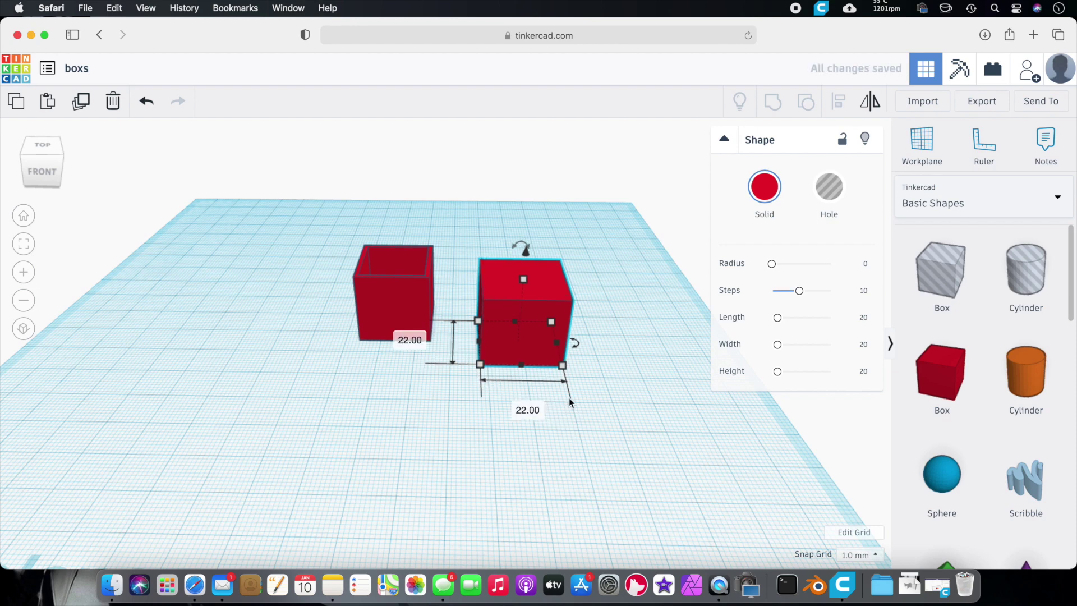
Set the height of the 22 mm box to 6 mm to make a flat lid
mouse_move(526, 277)
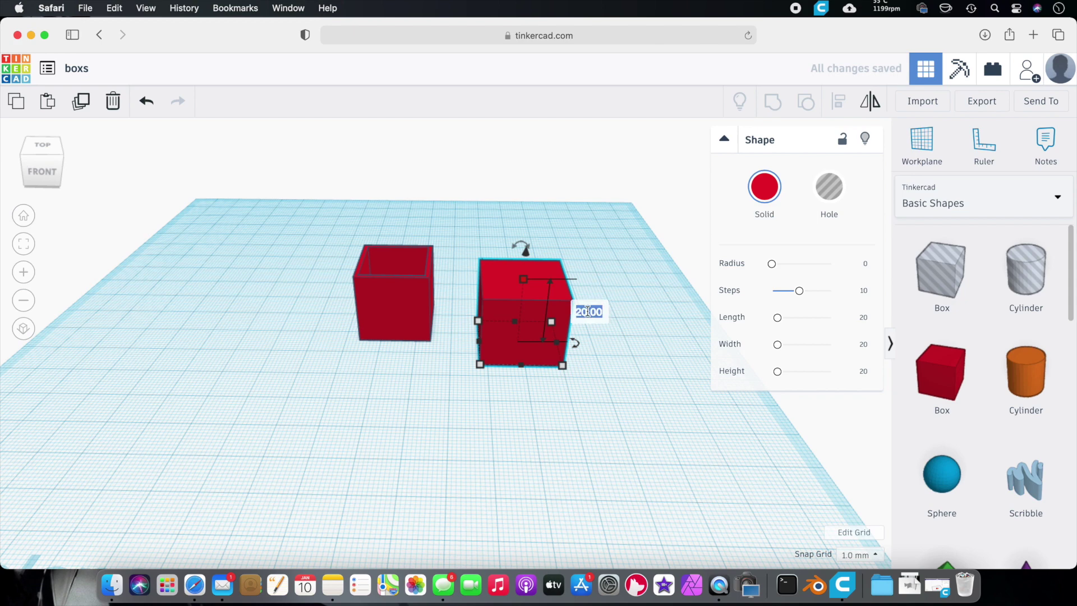
scroll(582, 314, down, 1)
click(581, 315)
text(4)
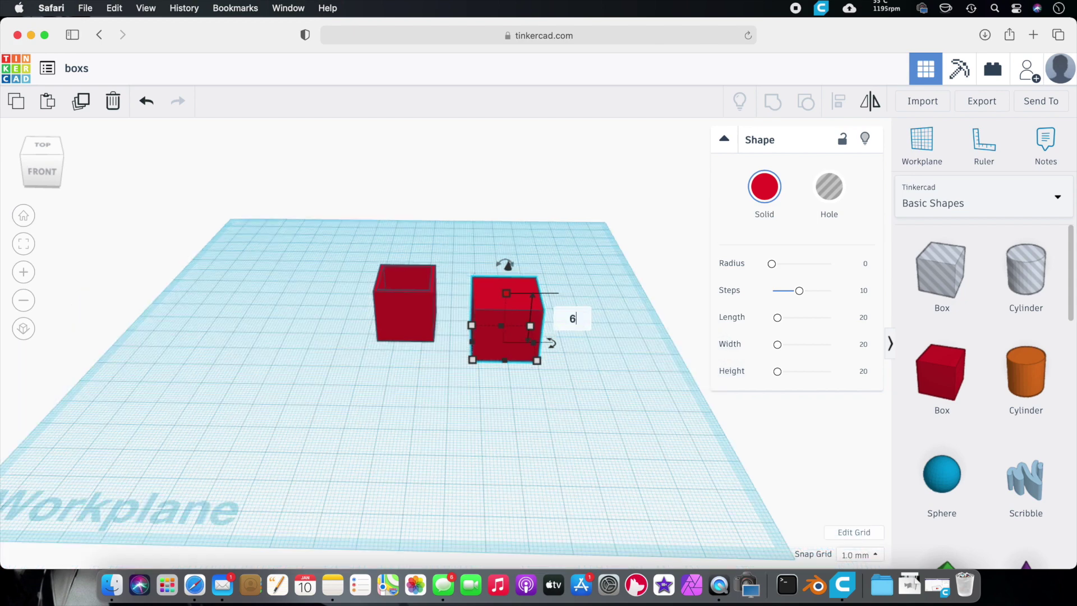
key(Return)
Place a box hole beside the lid and set its length and width to 20.5 mm each
right_drag(550, 435, 565, 388)
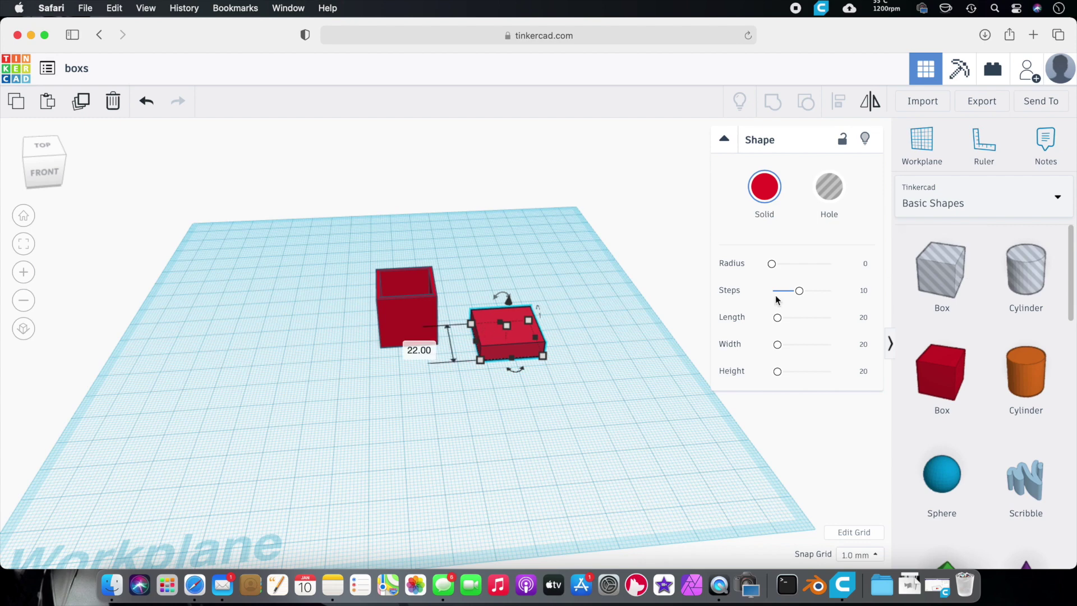
drag(962, 282, 577, 345)
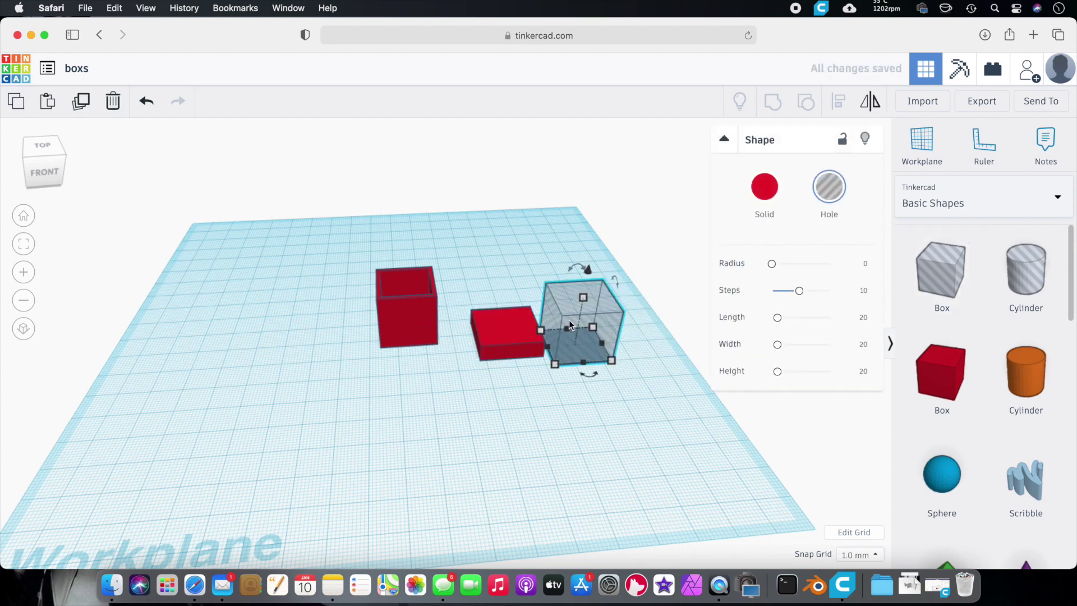
click(604, 408)
key(BackSpace)
key(BackSpace)
text(5)
key(Return)
click(474, 351)
text(20.5)
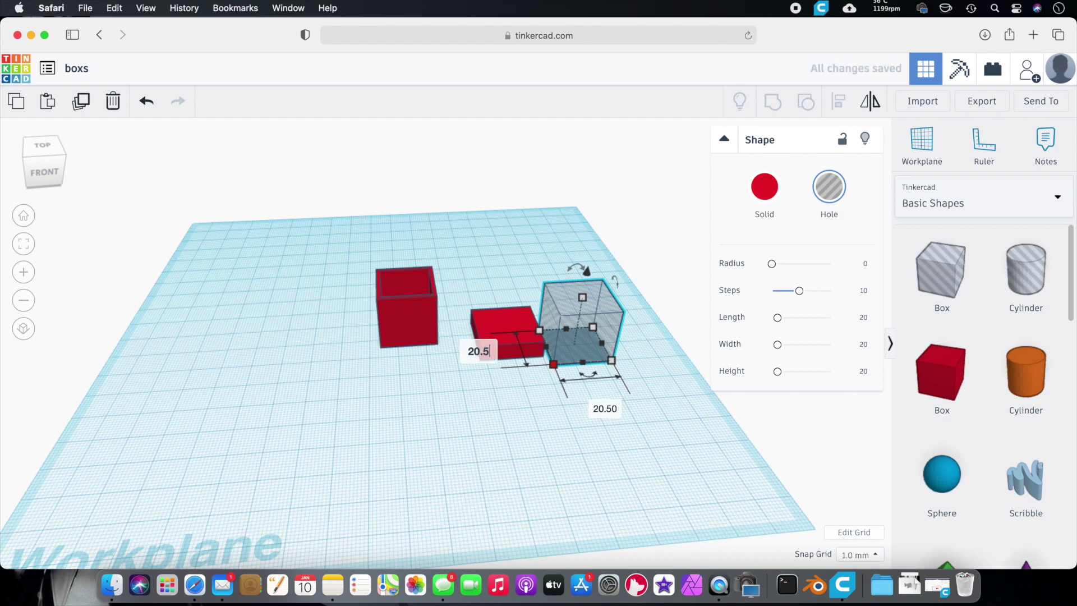
key(Return)
Select the flat lid and the 20.5 mm box hole and align their centres lengthwise and widthwise
click(480, 287)
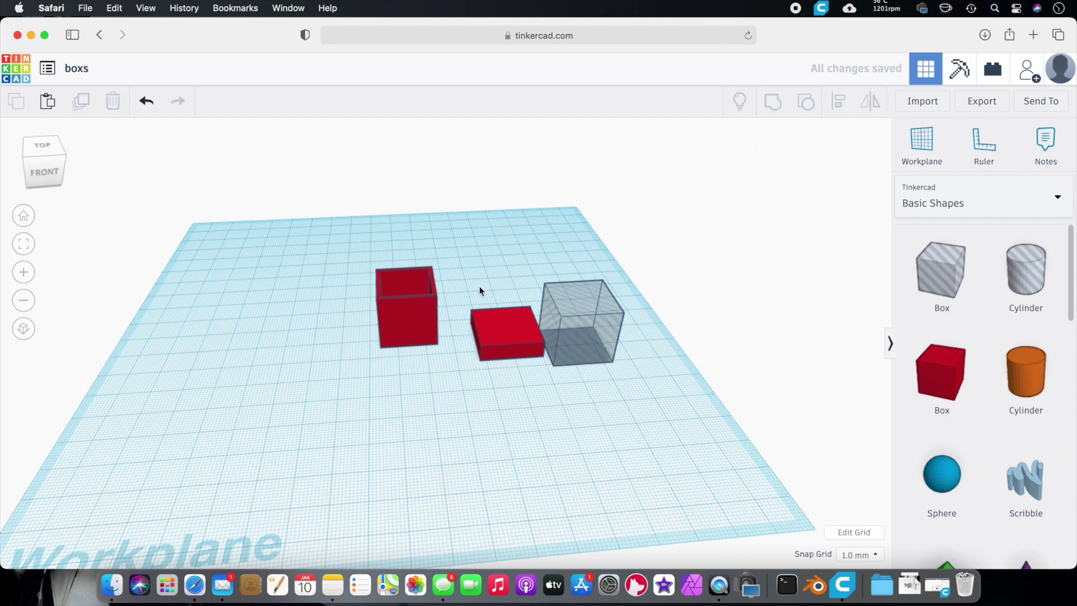
drag(562, 369, 562, 369)
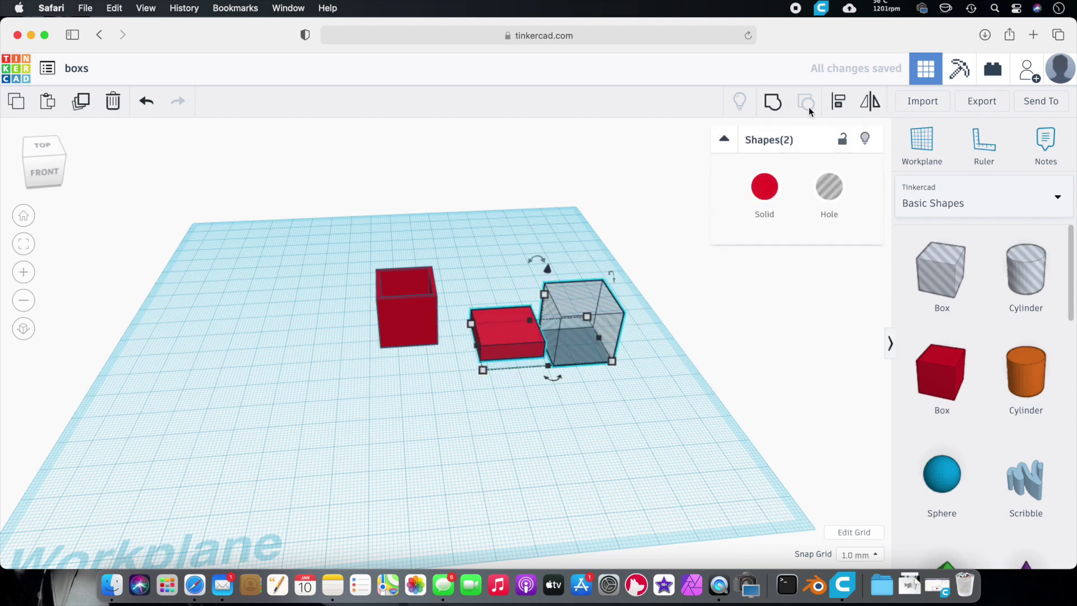
click(837, 101)
click(530, 379)
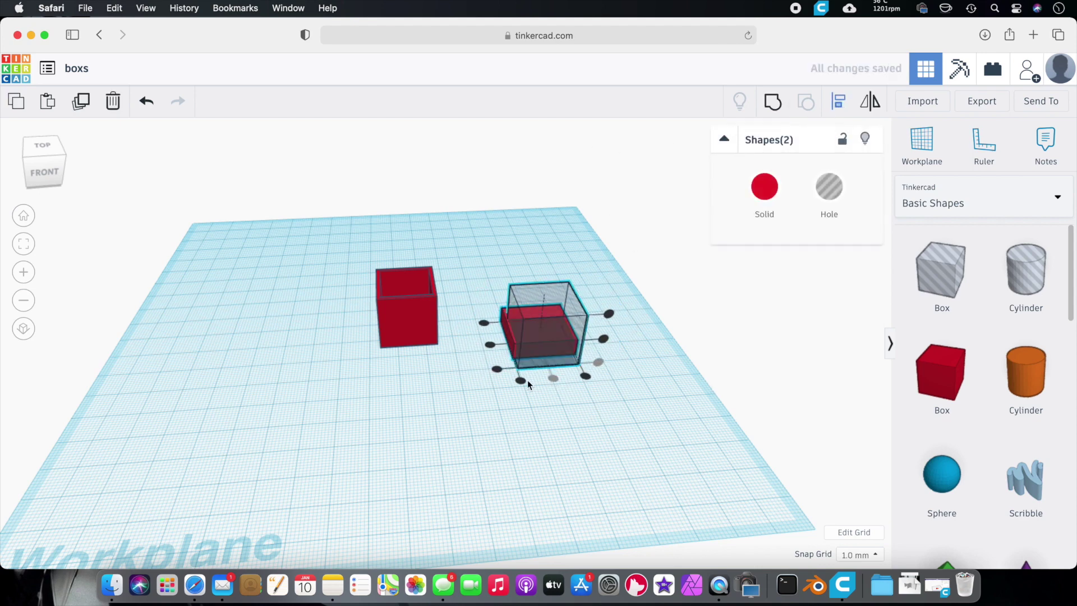
click(427, 392)
right_drag(596, 398, 567, 411)
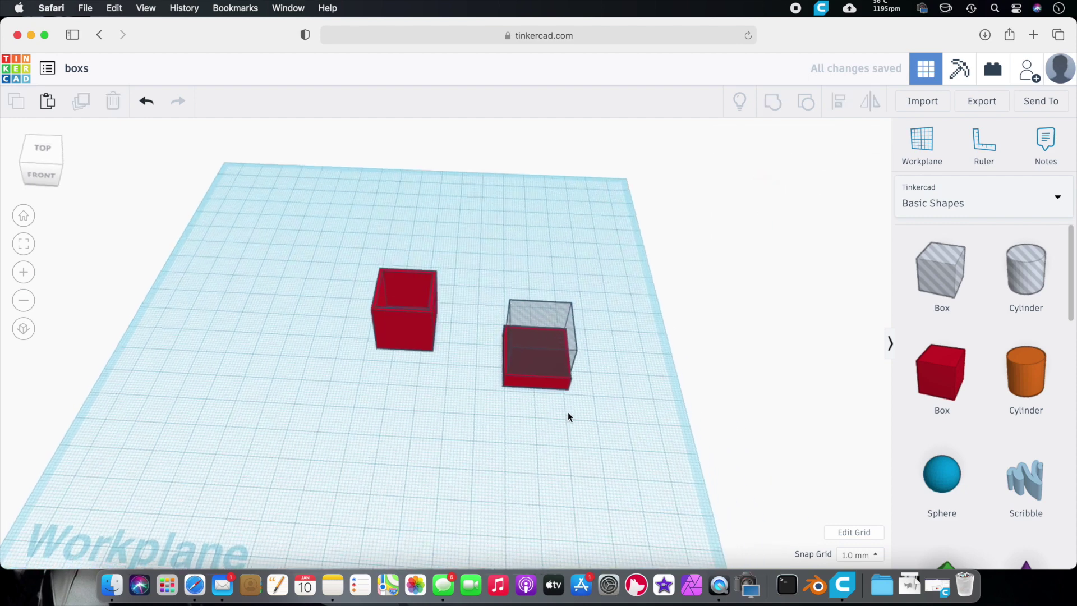
Try grouping the lid with the centred box hole and ungroup them again
click(554, 355)
right_drag(554, 354, 533, 382)
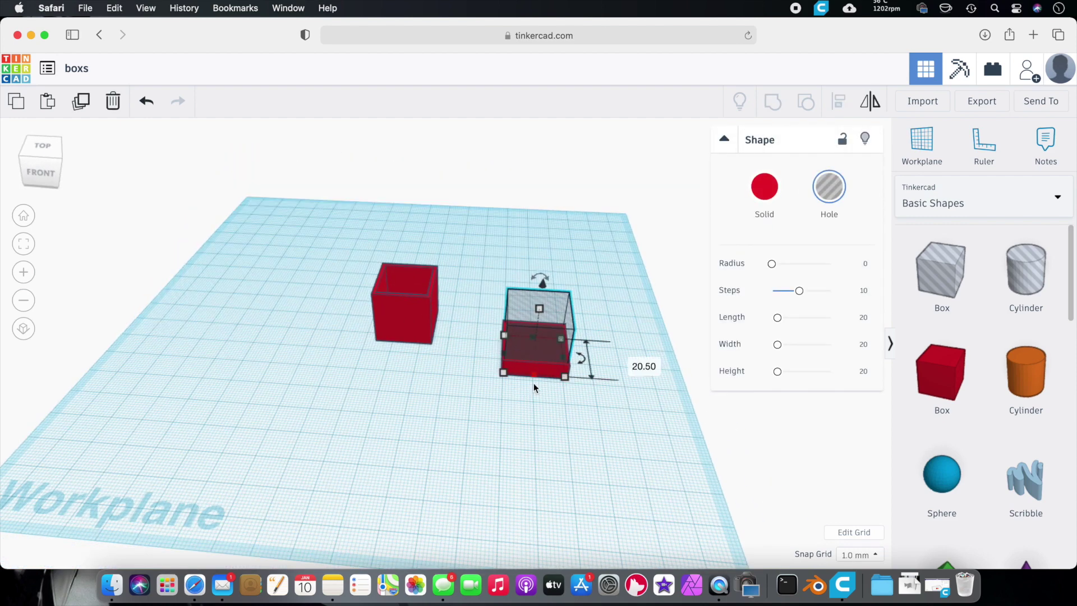
click(620, 335)
drag(516, 419, 516, 419)
click(775, 103)
click(600, 384)
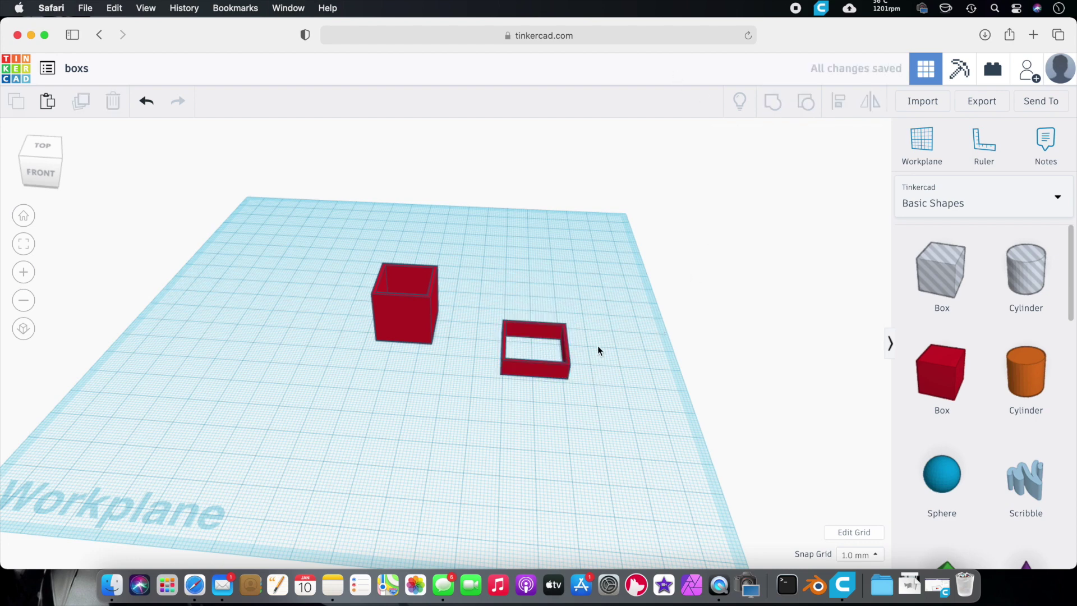
click(558, 393)
click(805, 101)
Raise the box hole slightly above the workplane and group it with the lid, leaving a closed base
click(584, 304)
right_drag(640, 335, 587, 258)
drag(568, 250, 569, 240)
click(610, 453)
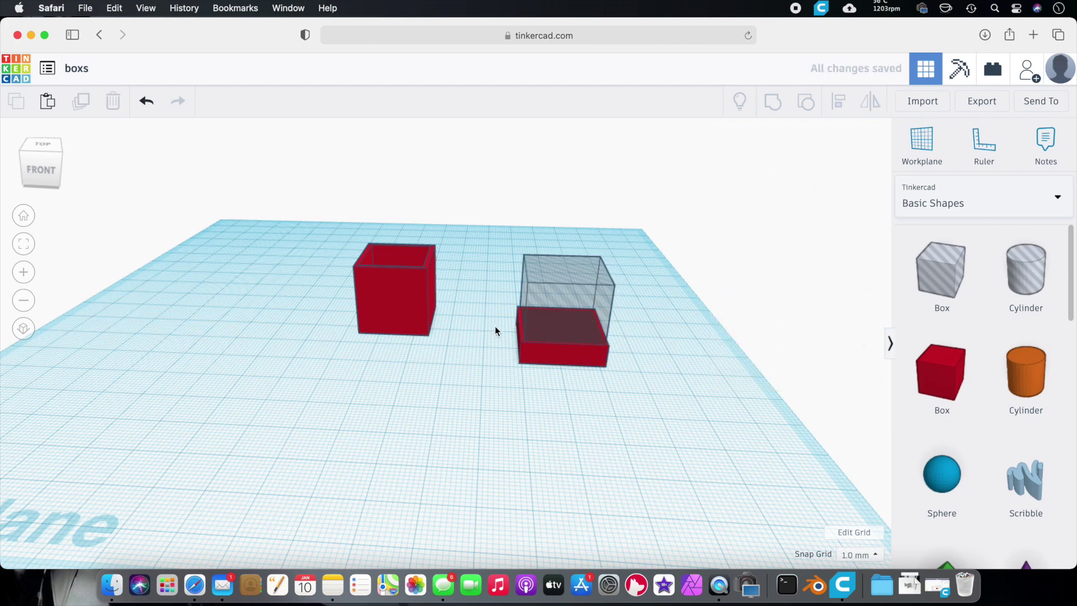
drag(563, 395, 563, 396)
key(ctrl+g)
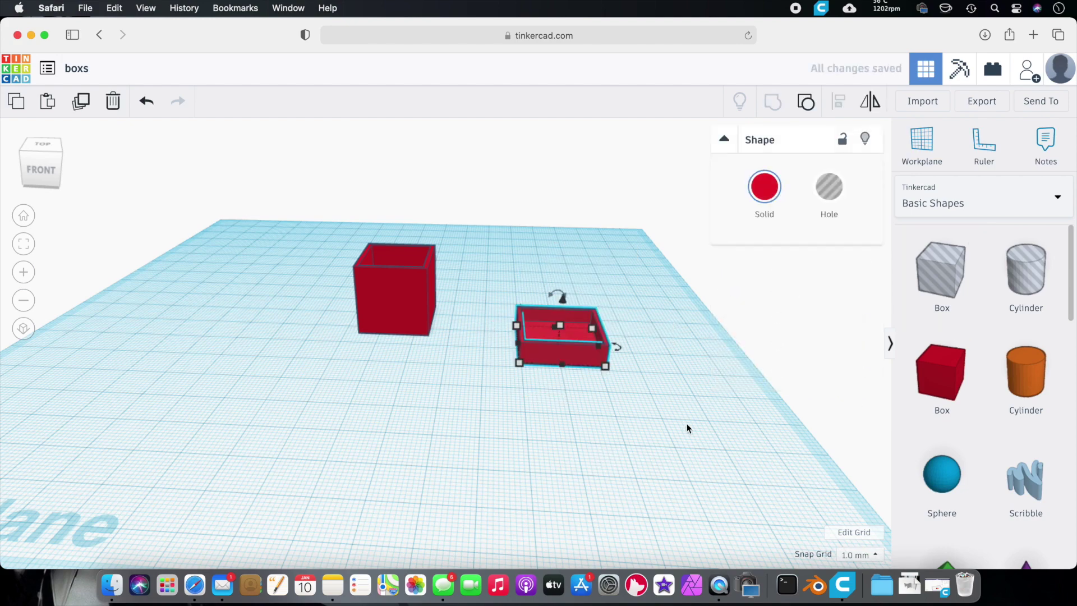
click(654, 454)
Copy the lid and paste it onto a temporary workplane set on the hollow box's top rim
right_drag(654, 455, 472, 402)
scroll(509, 425, down, 3)
scroll(499, 349, down, 2)
click(500, 348)
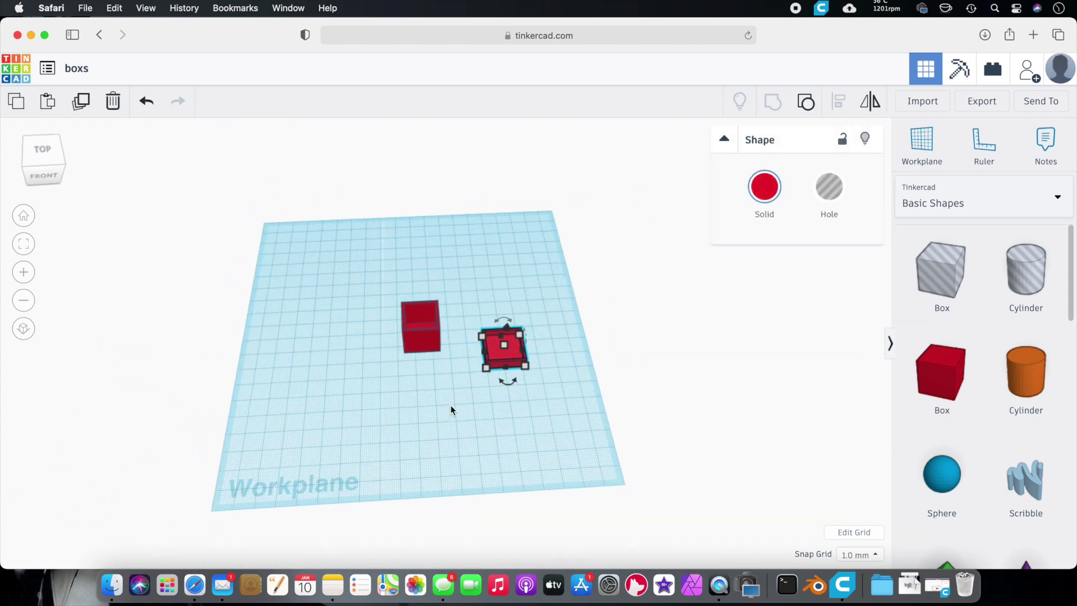
scroll(450, 405, up, 3)
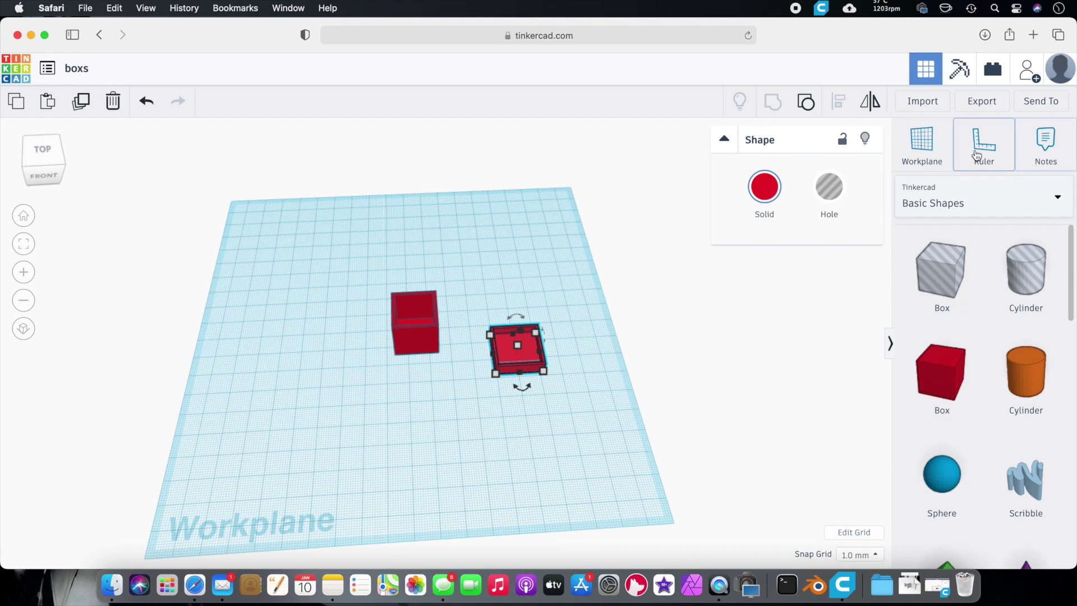
click(921, 144)
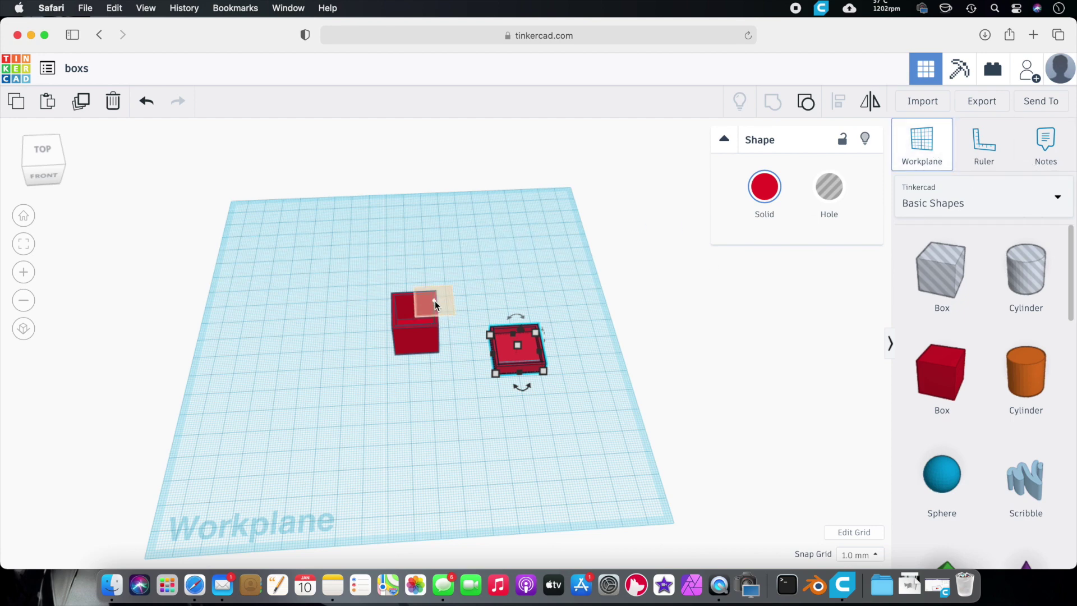
click(435, 301)
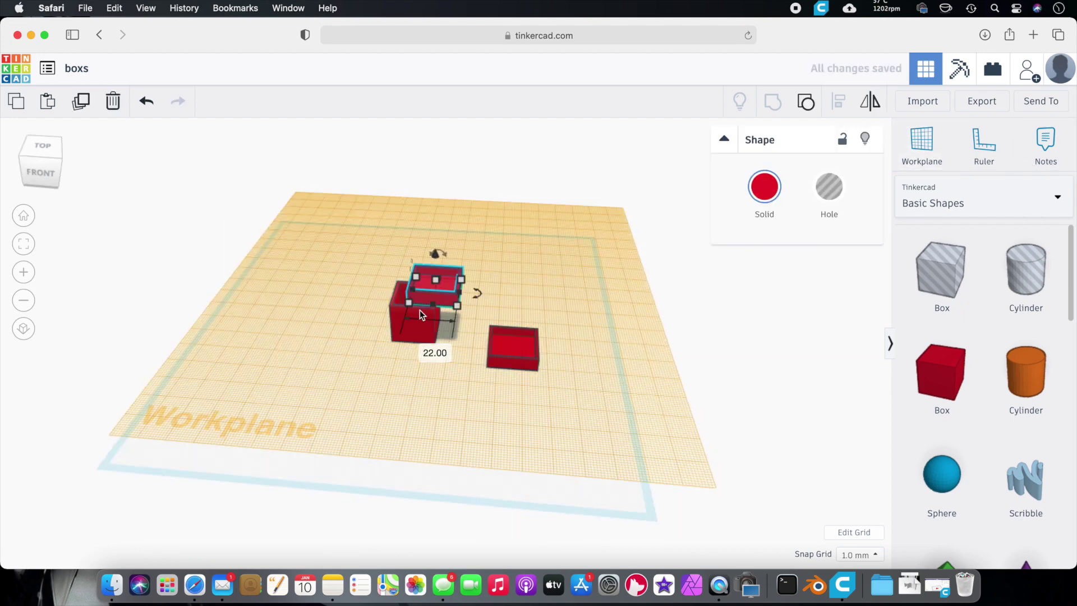
Select the hollow box and the lid copy and align their centres in both horizontal directions
drag(337, 274, 466, 362)
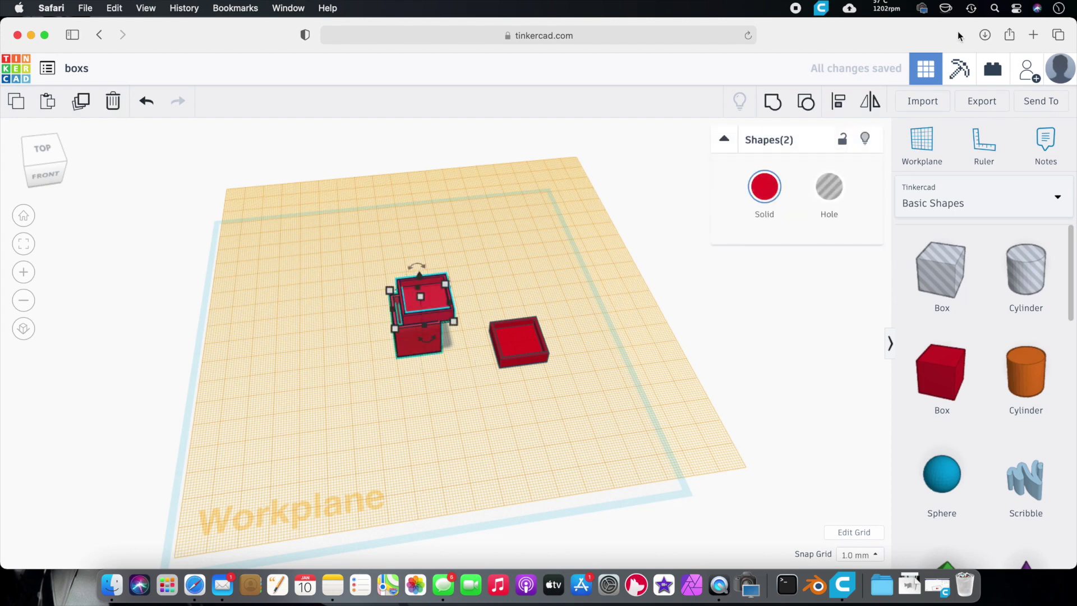
click(838, 101)
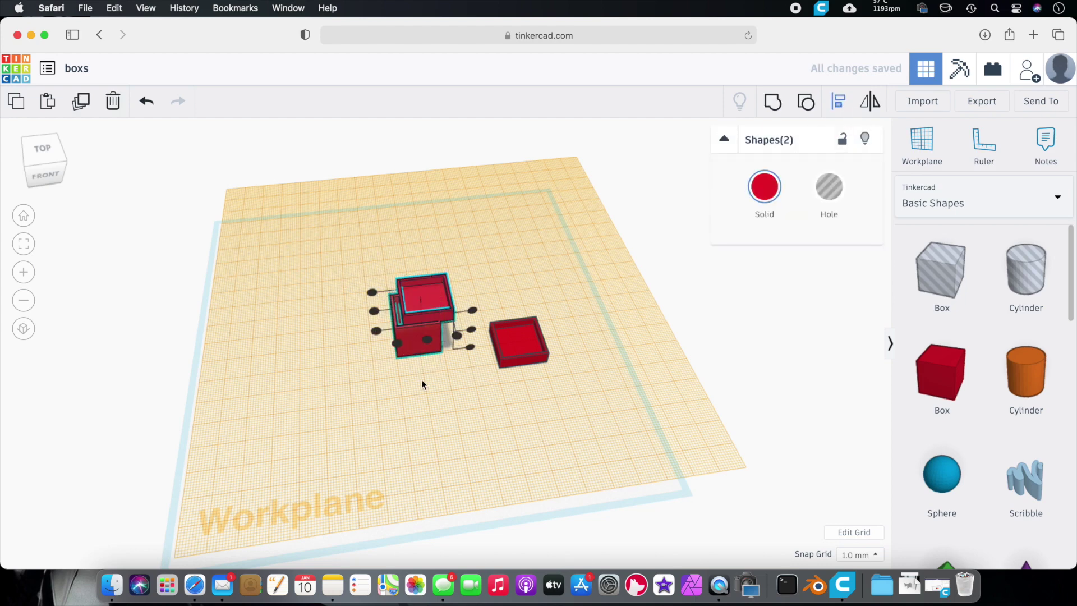
right_drag(428, 369, 378, 294)
click(376, 293)
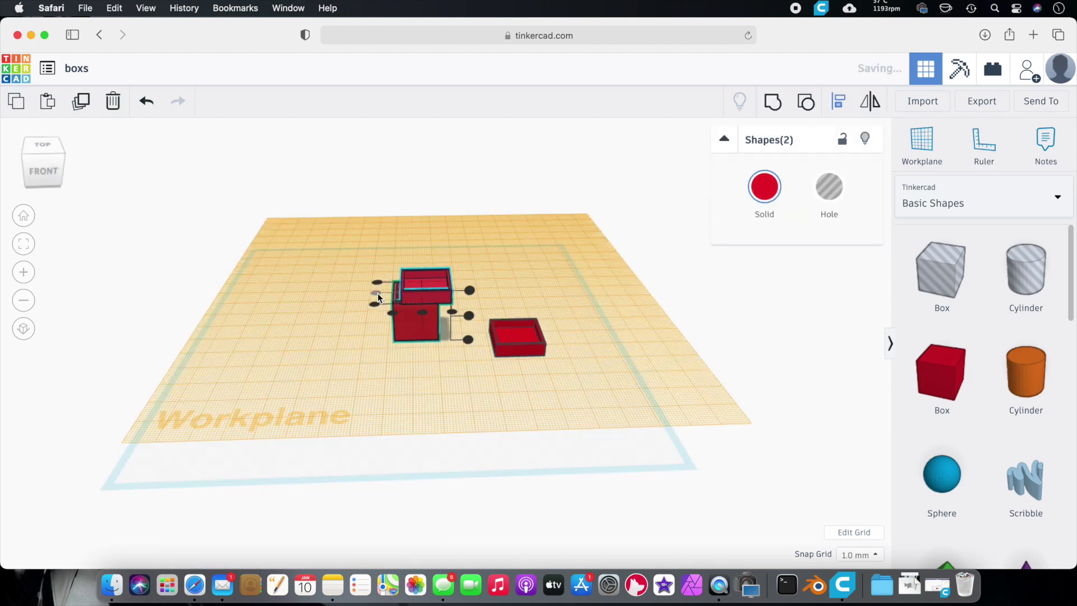
click(426, 314)
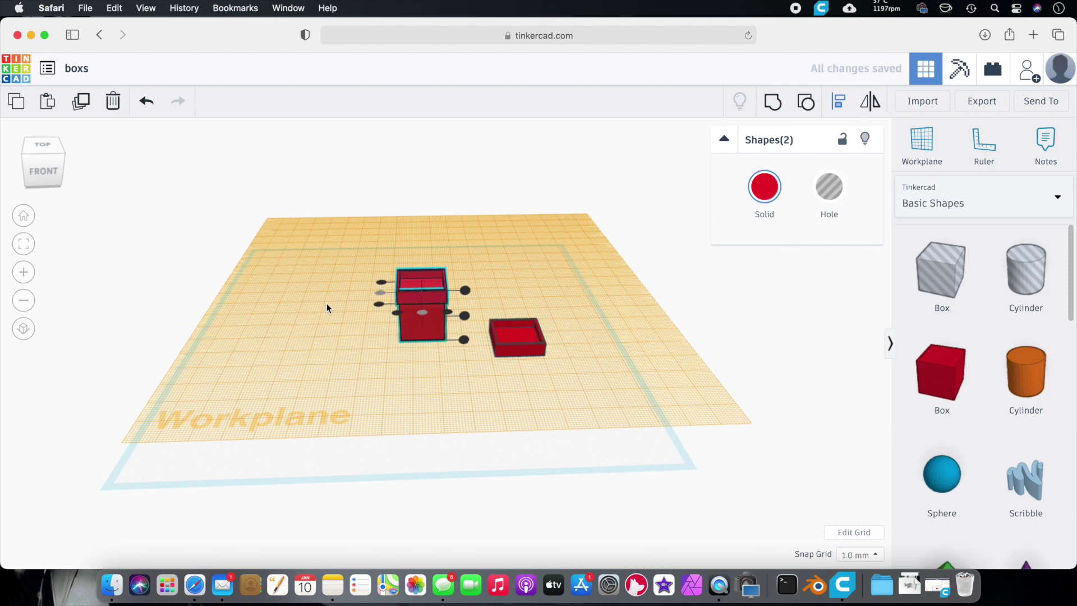
right_drag(326, 307, 312, 349)
click(345, 259)
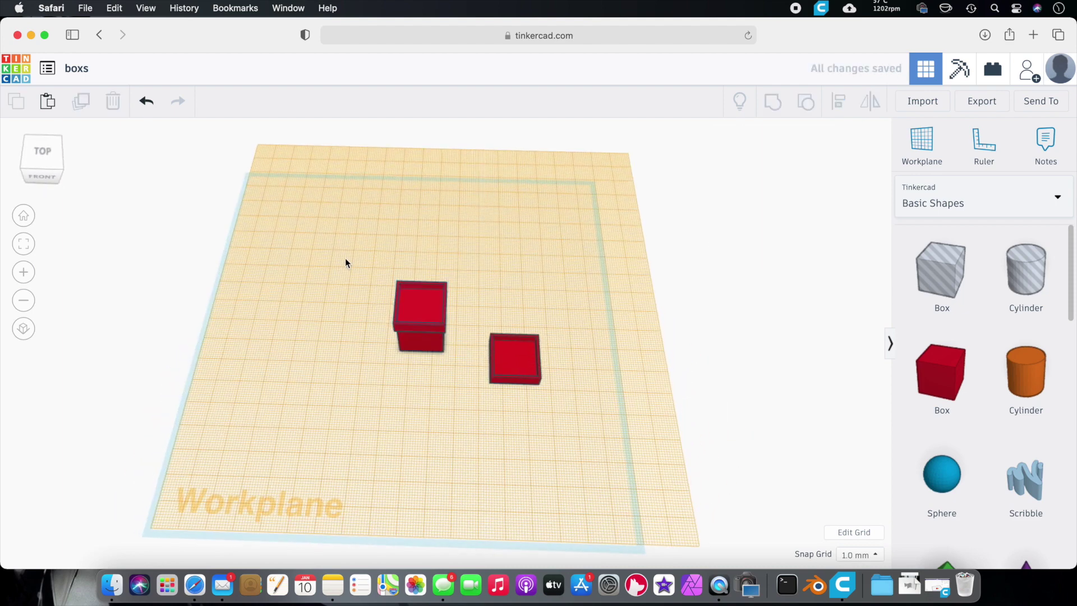
Rotate the lid copy 180° to turn it upside down and reset the workplane to the base grid
click(433, 300)
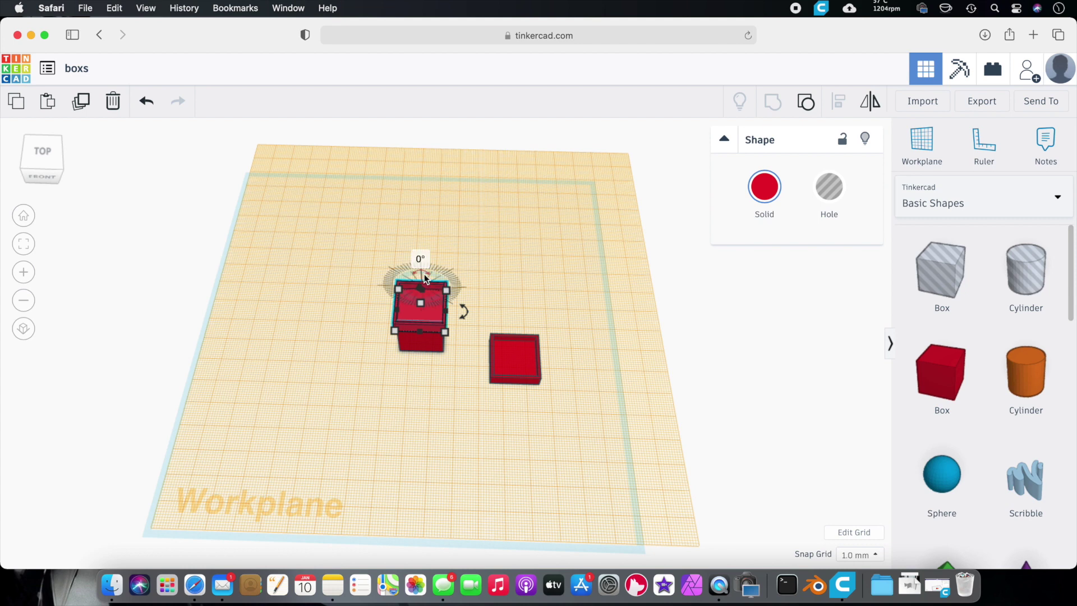
text(0)
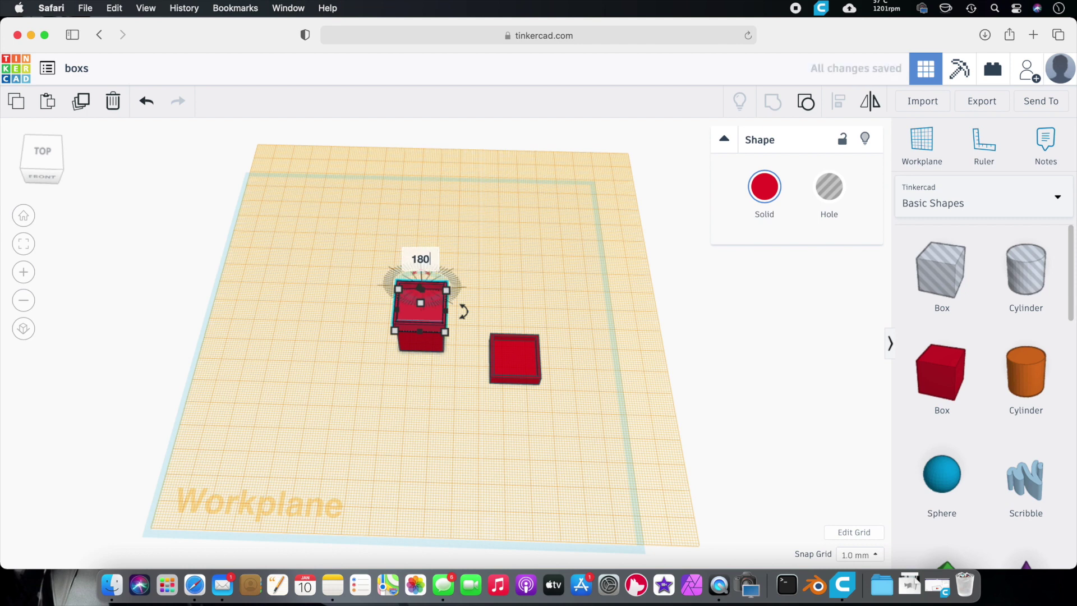
key(Return)
right_drag(608, 314, 607, 203)
click(607, 203)
click(922, 144)
click(292, 405)
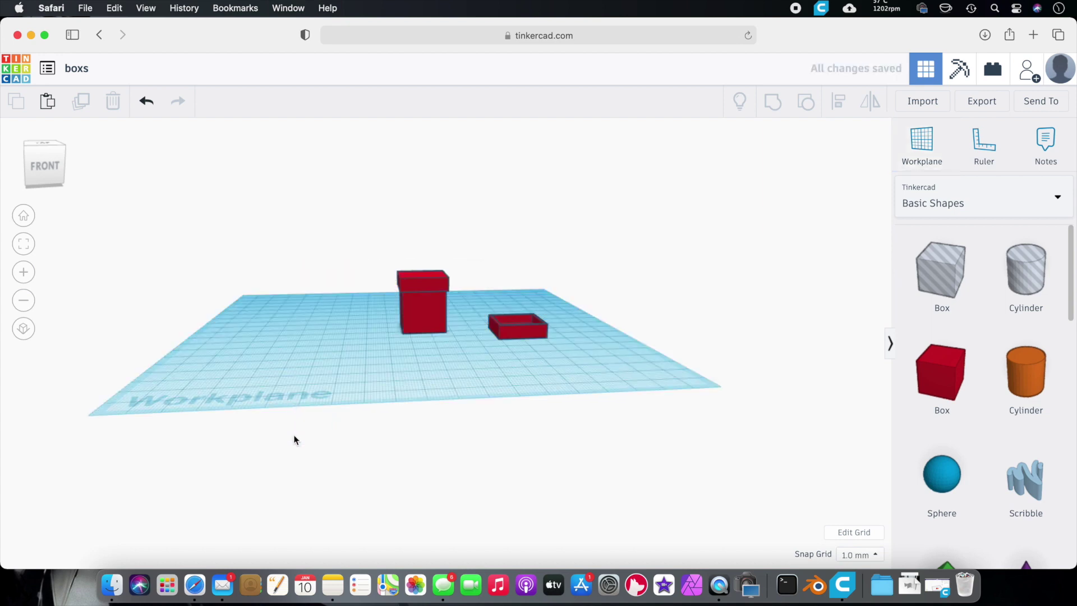
Turn the lid copy into a hole to examine its fit around the box at different heights, and delete it
click(410, 253)
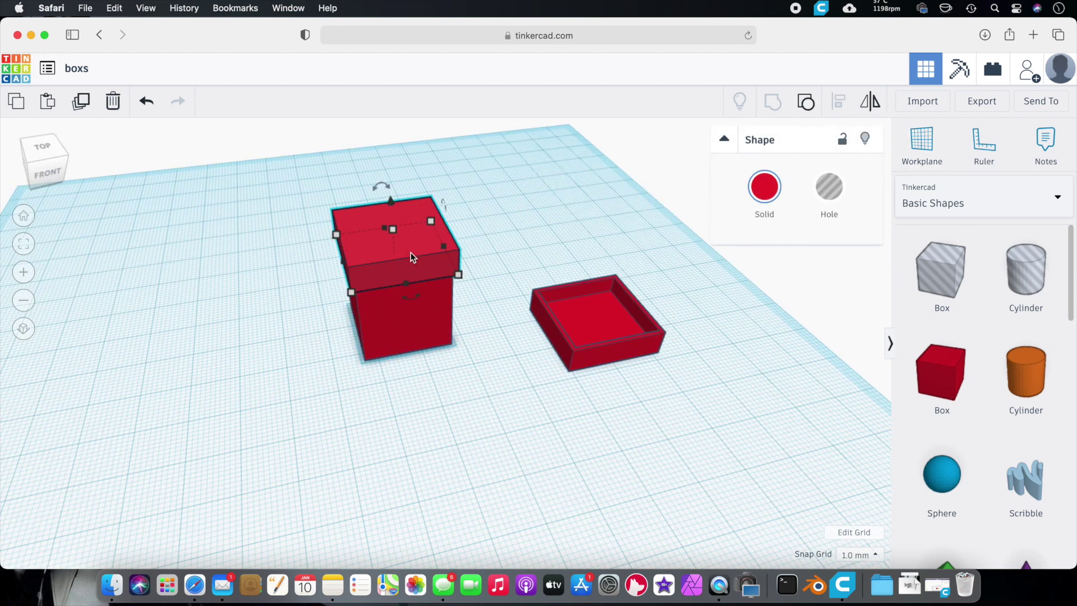
click(828, 187)
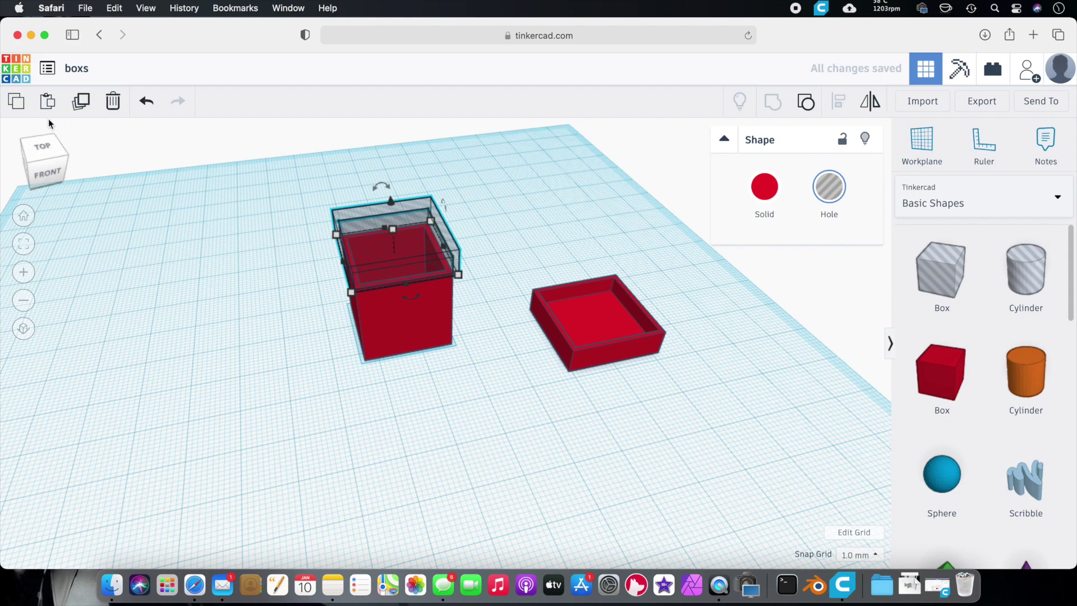
drag(391, 206, 388, 192)
right_drag(490, 245, 462, 256)
scroll(469, 264, up, 5)
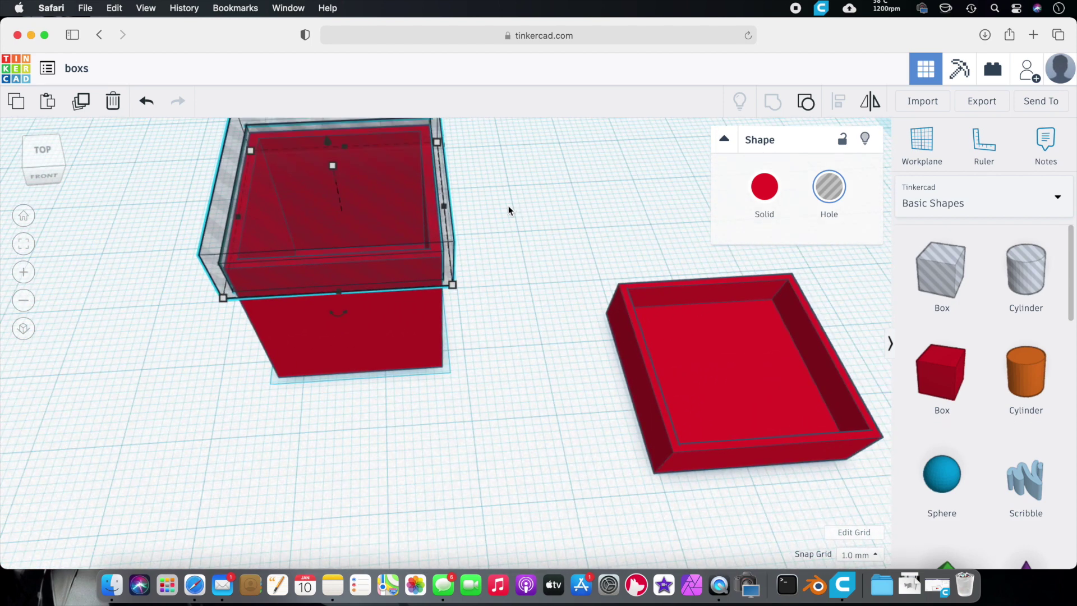
drag(327, 142, 328, 142)
mouse_move(477, 200)
right_down()
mouse_move(520, 182)
mouse_move(483, 208)
right_up()
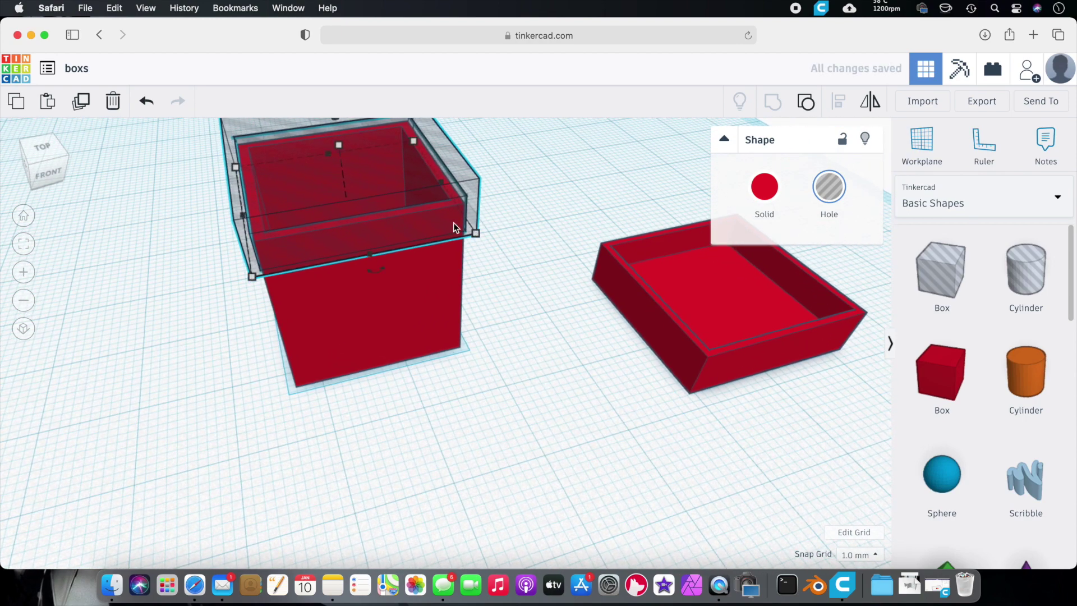
mouse_move(253, 277)
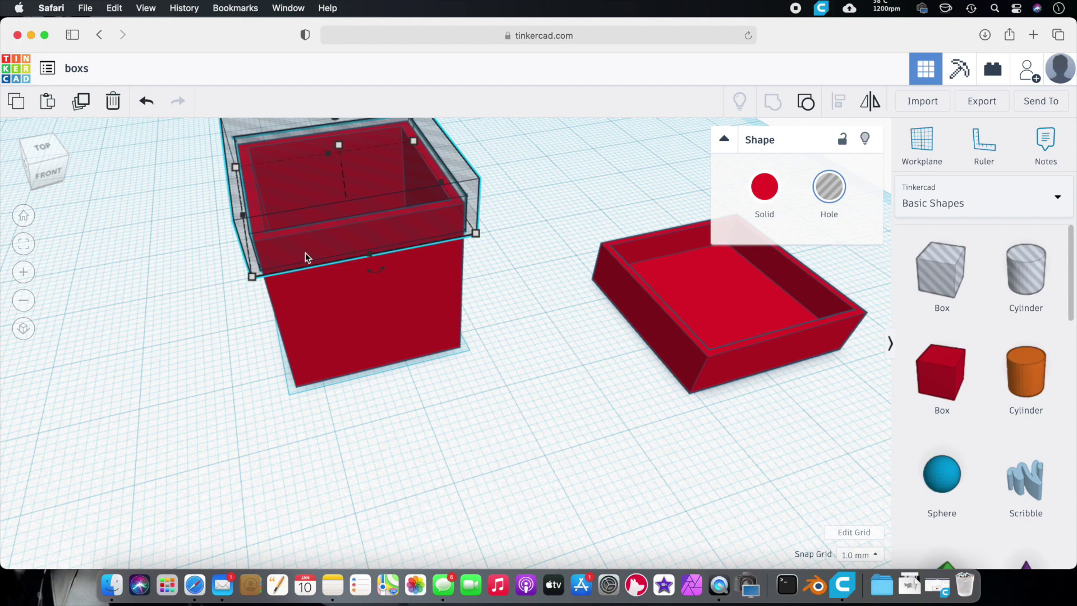
right_drag(472, 355, 457, 263)
click(459, 263)
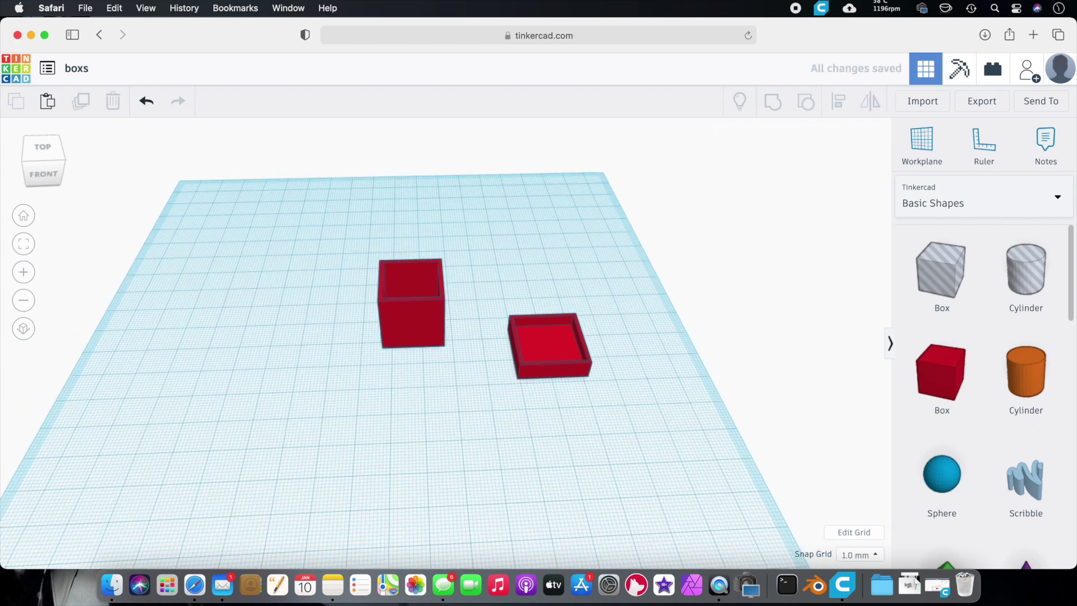
Select the hollow box and the remaining lid and align their centres front to back
key(super+a)
click(540, 244)
right_drag(540, 243, 372, 238)
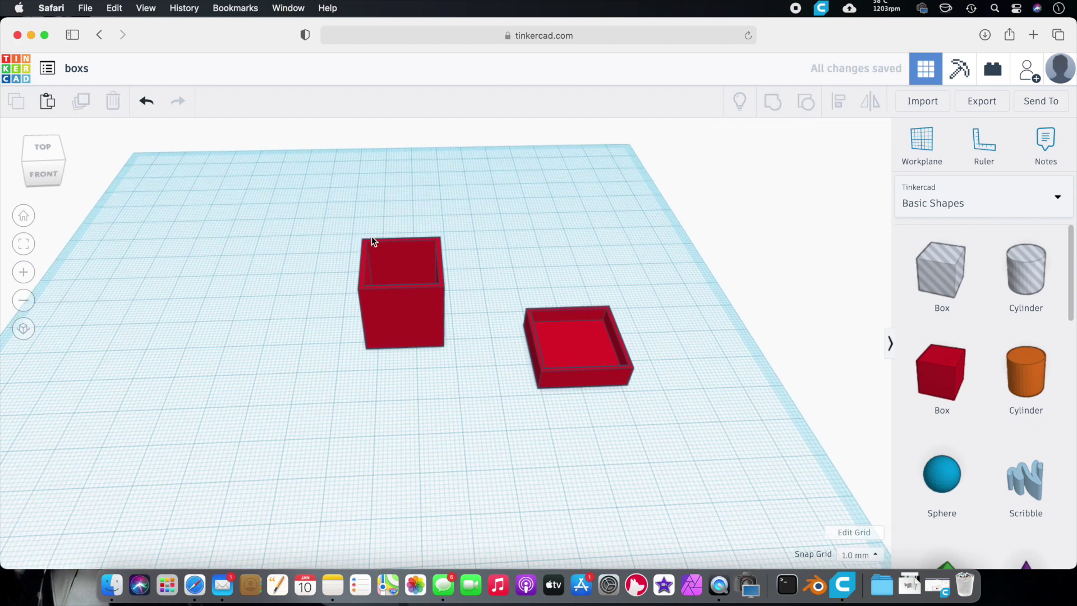
key(super+a)
click(840, 102)
scroll(382, 357, down, 2)
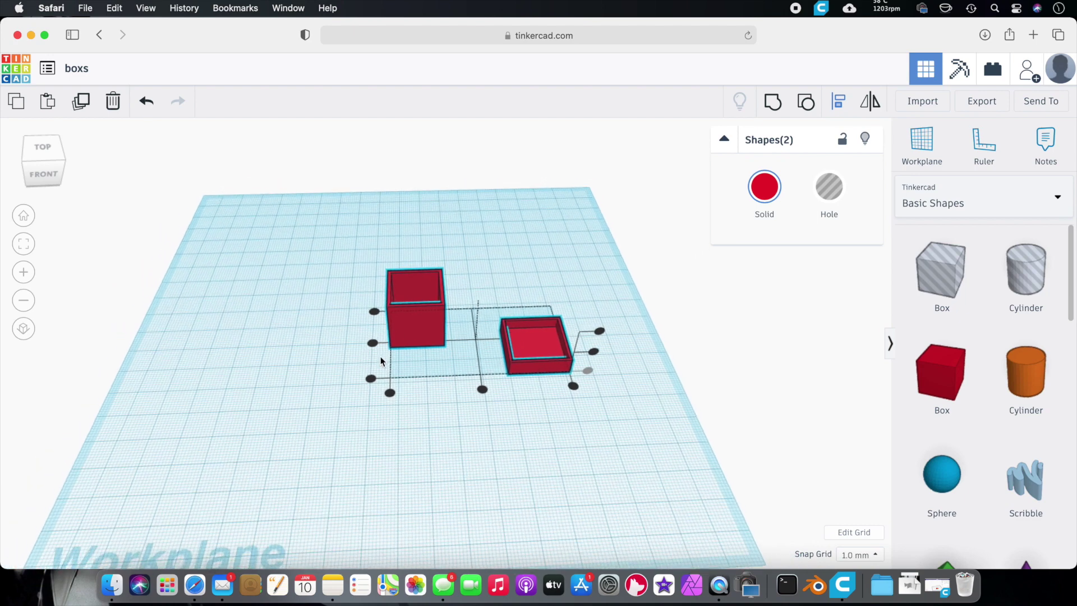
click(372, 342)
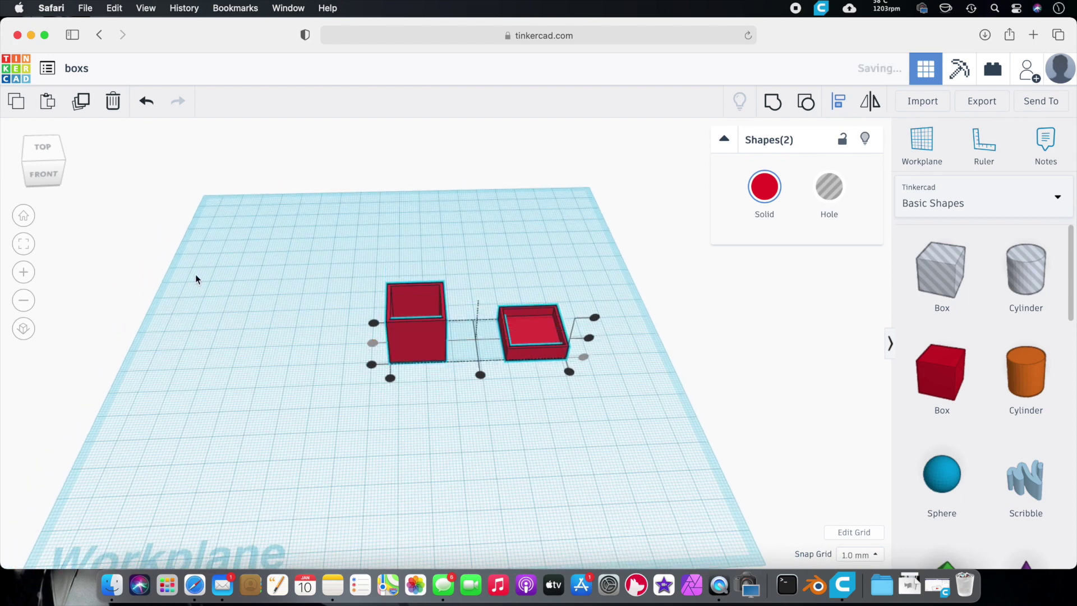
click(111, 133)
Select the box and lid together and move them sideways across the workplane, away from the lid's side
drag(582, 389, 582, 389)
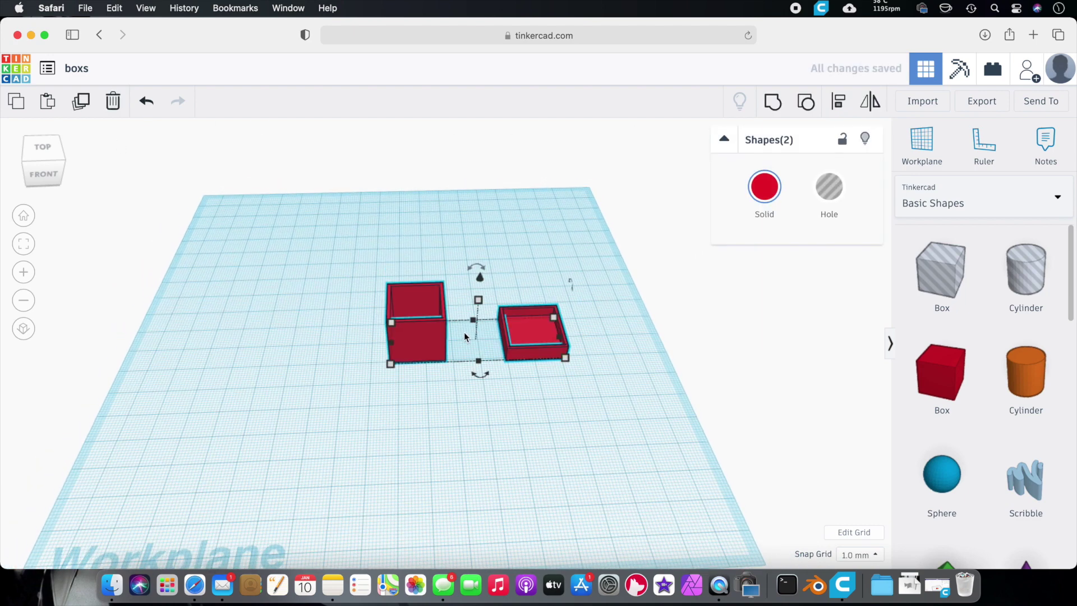
drag(432, 339, 339, 337)
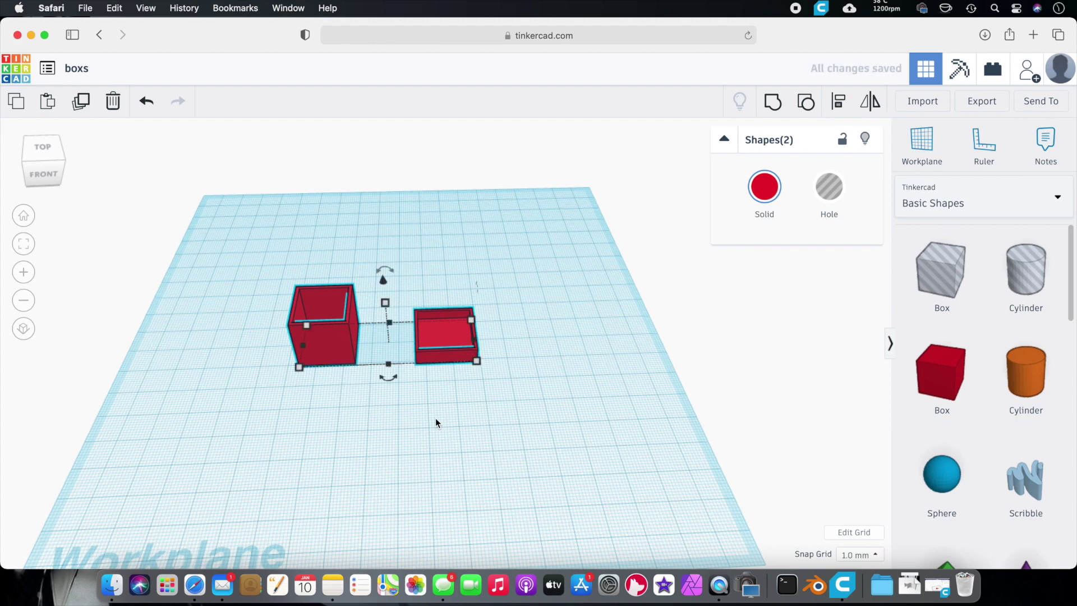
right_drag(496, 396, 438, 387)
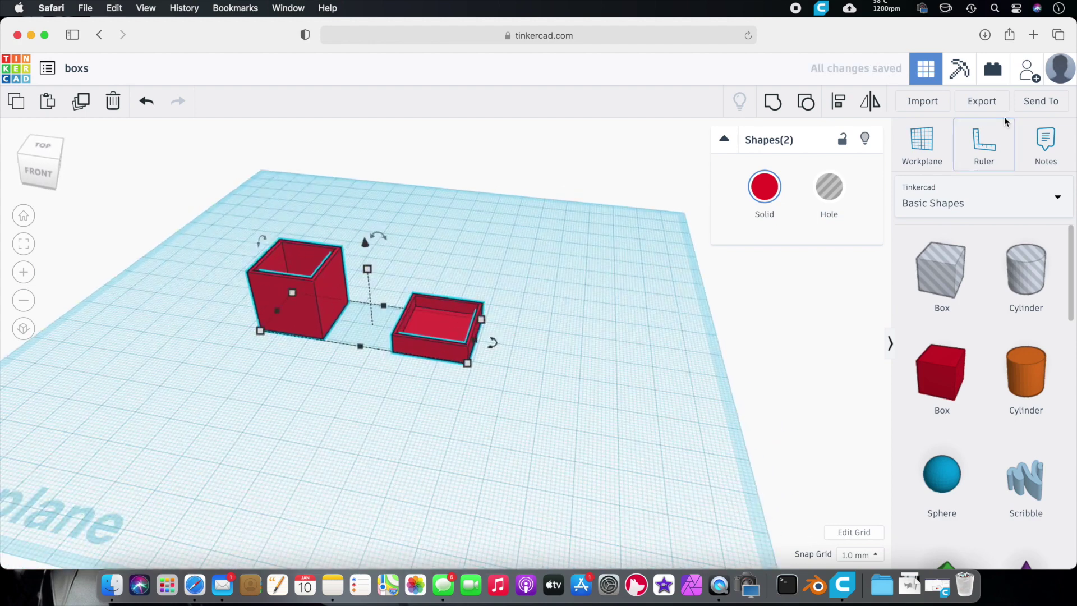
Export only the two selected shapes as an STL file and open the list of downloaded files
click(983, 102)
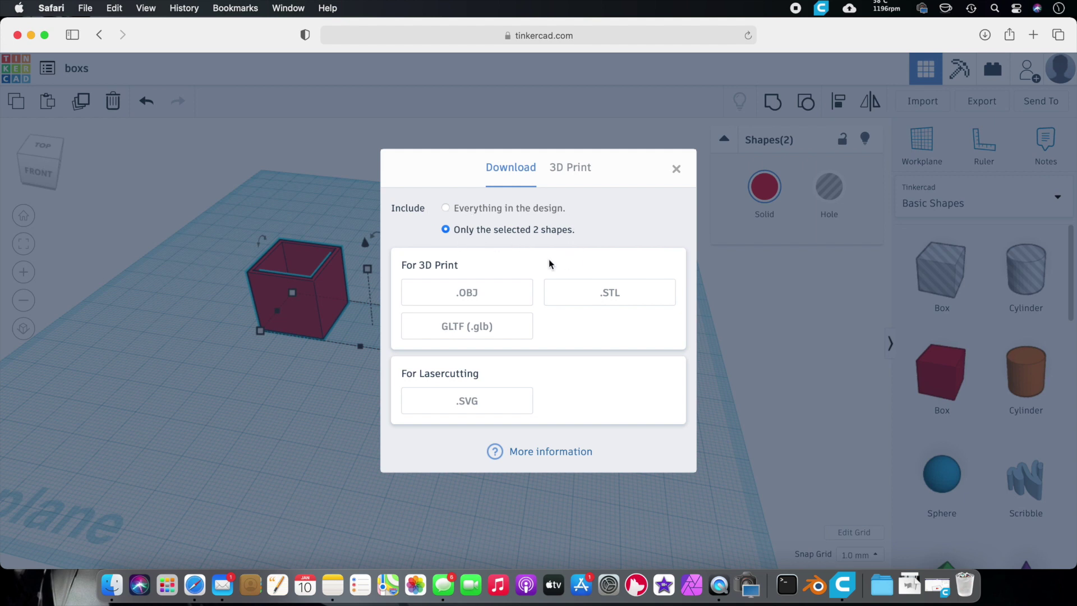
click(602, 301)
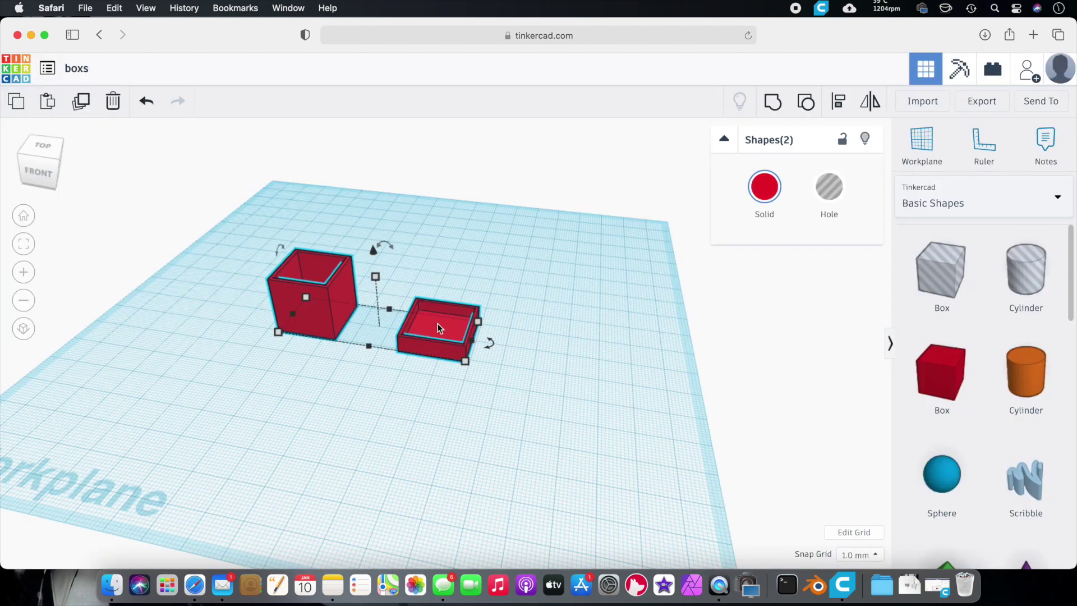
click(910, 569)
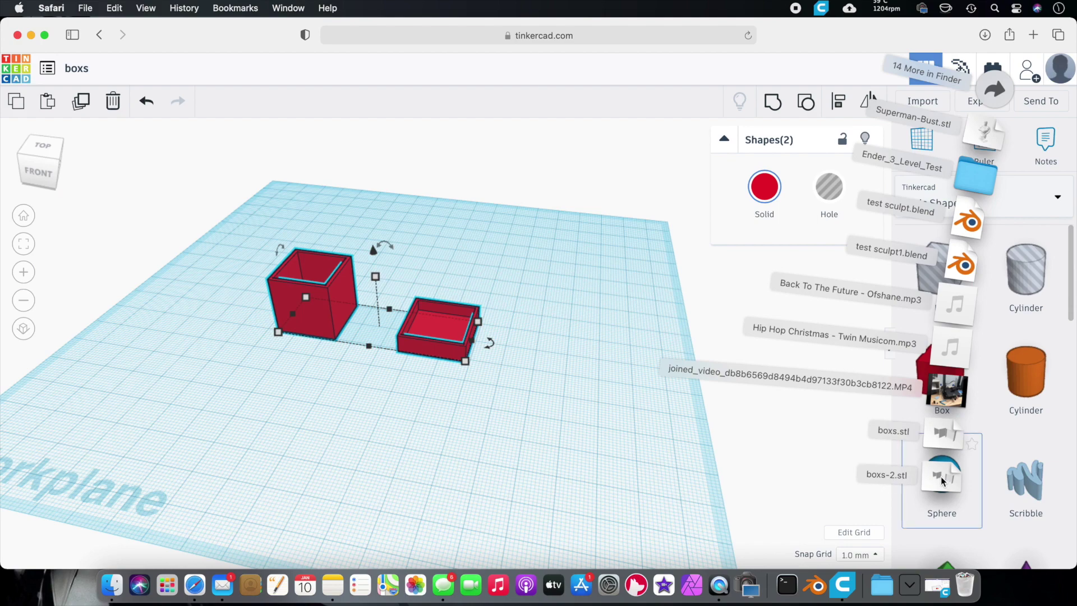
Dismiss the downloads list, switch to Ultimaker Cura and open the exported boxs-2 STL file from Downloads
click(666, 449)
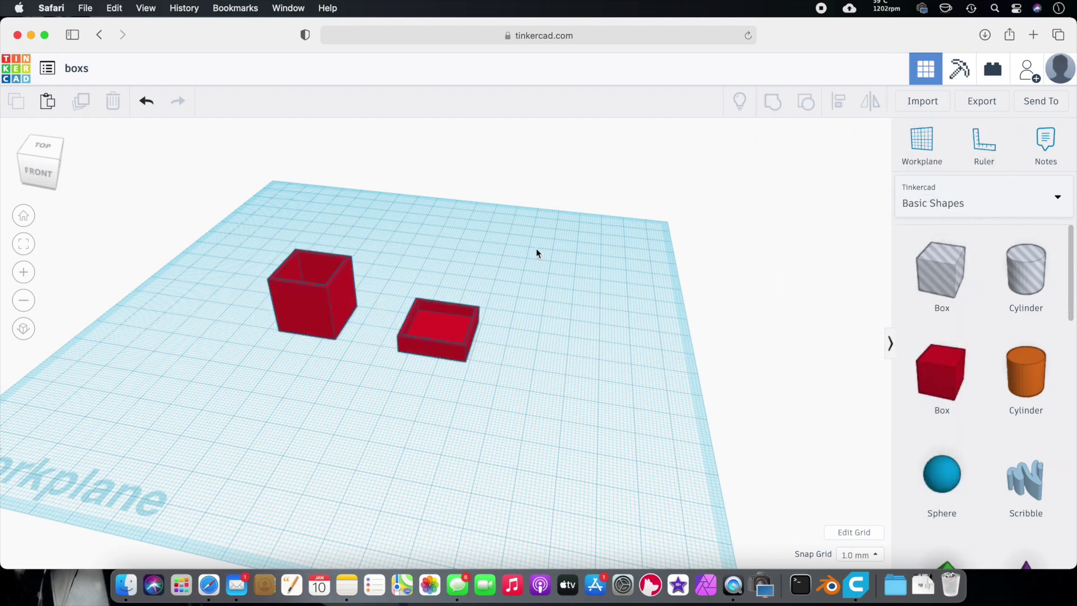
key(ctrl+Right)
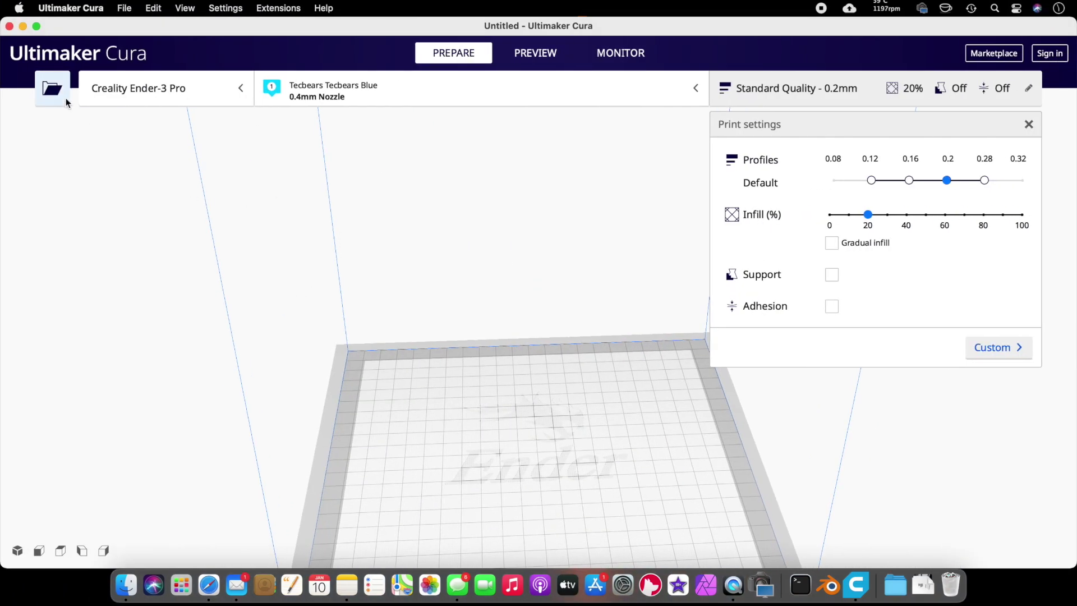
click(53, 88)
double_click(669, 262)
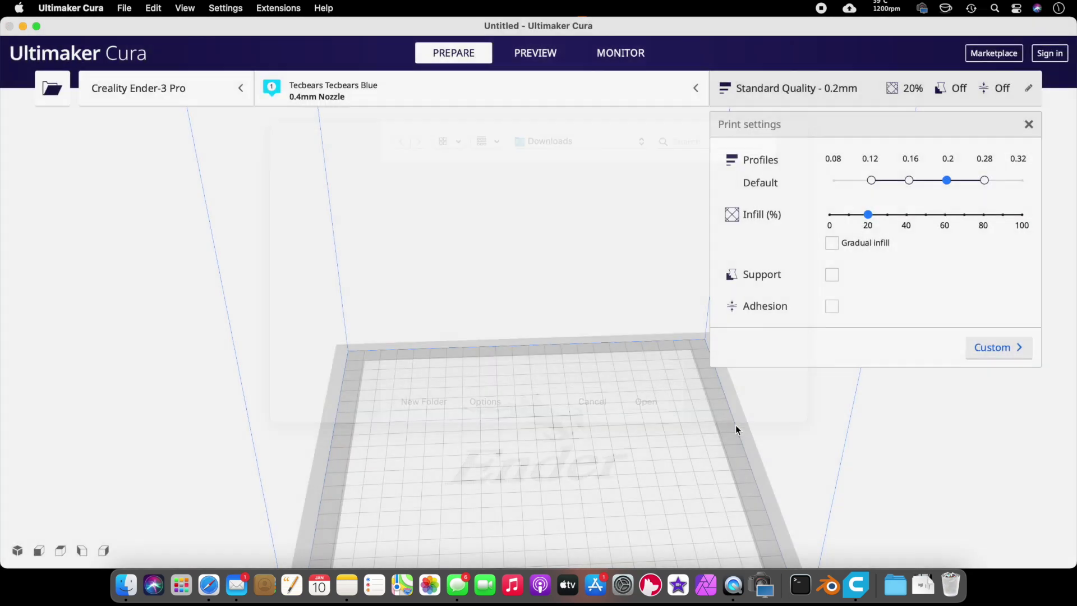
Slice the imported box and lid with the existing print settings and open the layer preview
right_drag(651, 428, 423, 200)
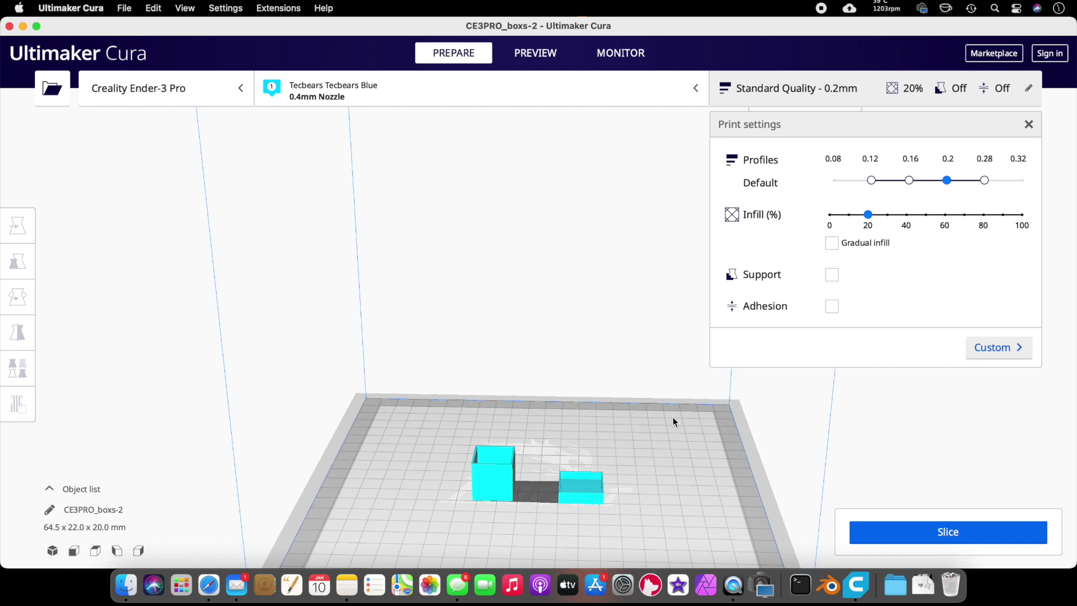
right_drag(671, 416, 792, 170)
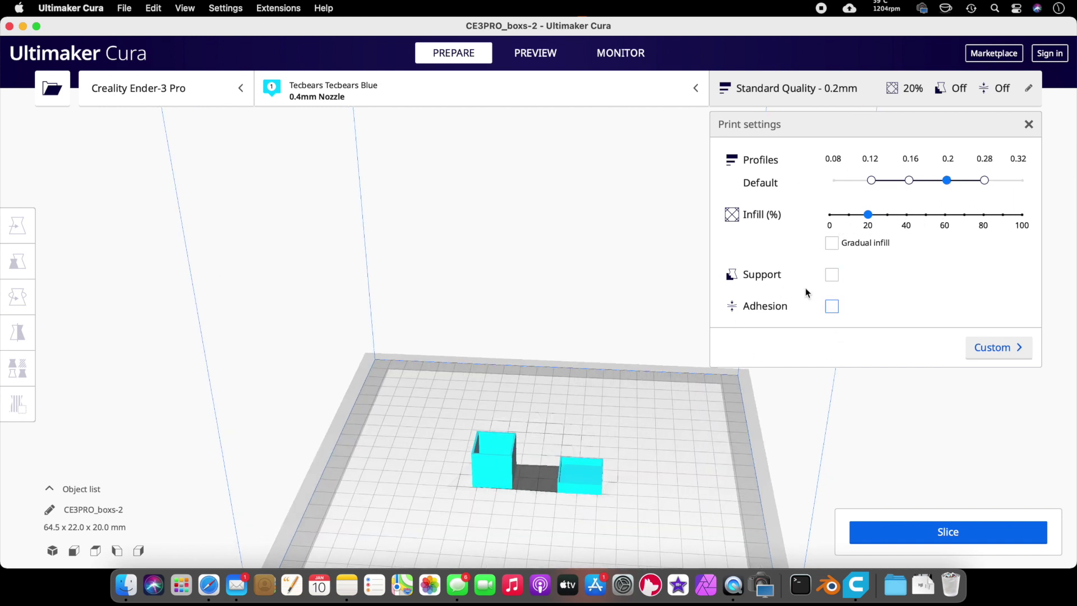
click(907, 530)
click(876, 532)
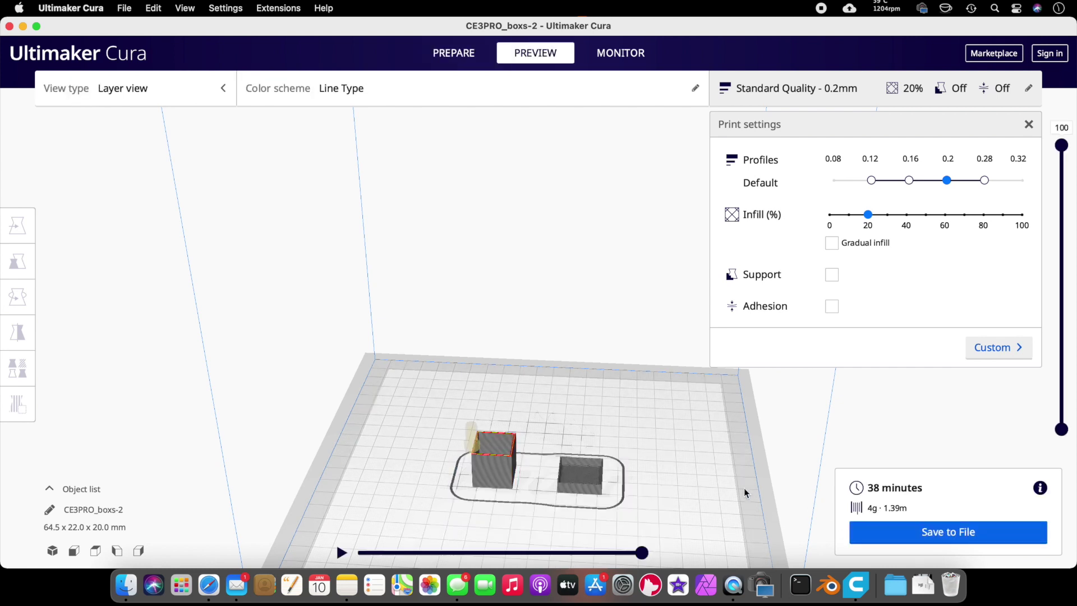
Lower the previewed layer to 35 to examine the inside of the sliced box and lid
drag(1065, 131, 1061, 318)
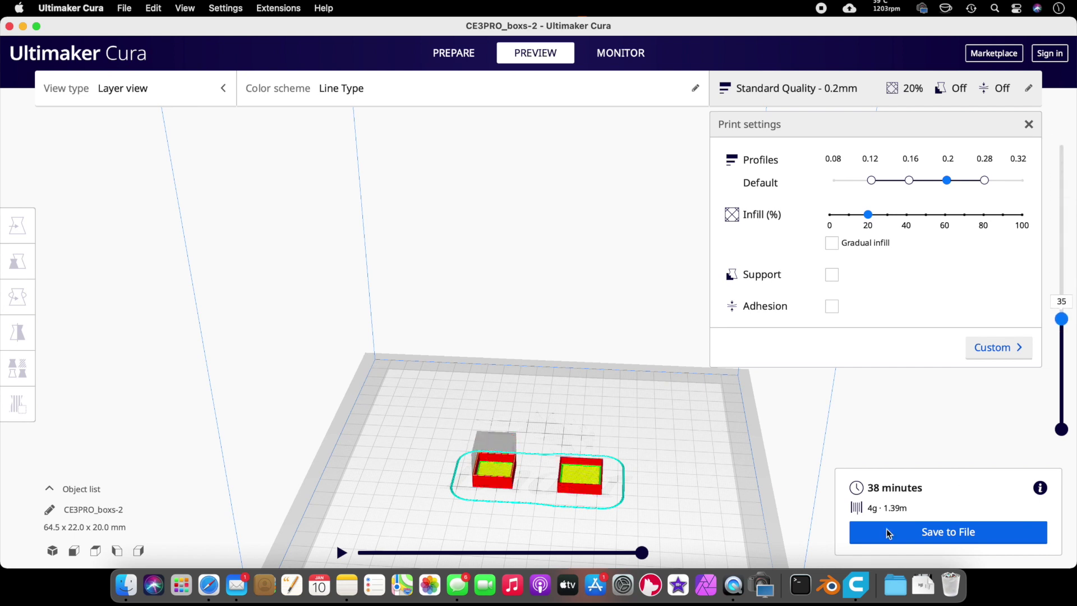
scroll(657, 499, down, 1)
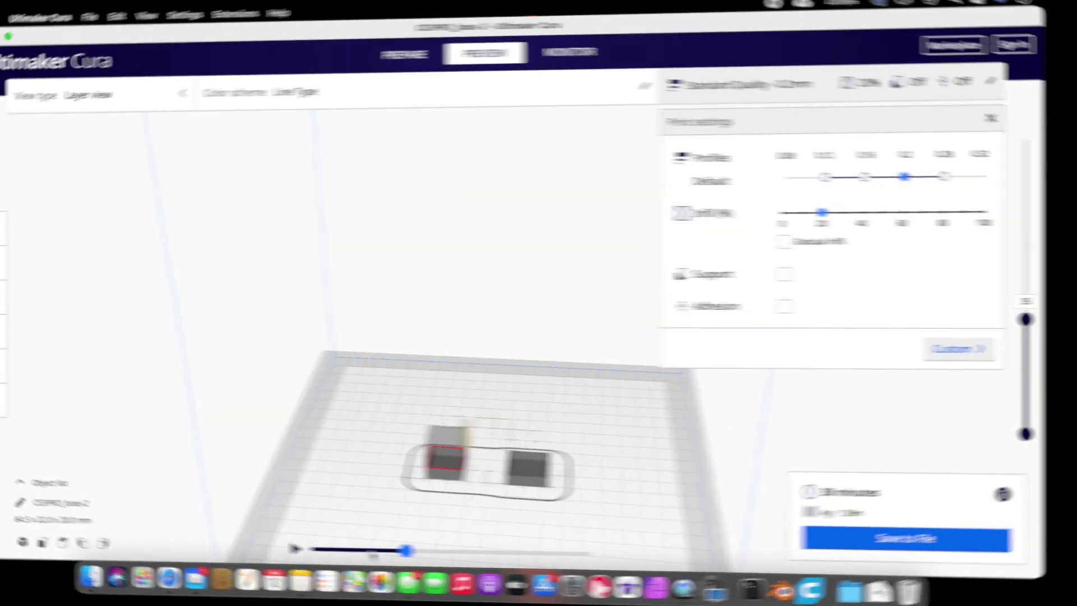